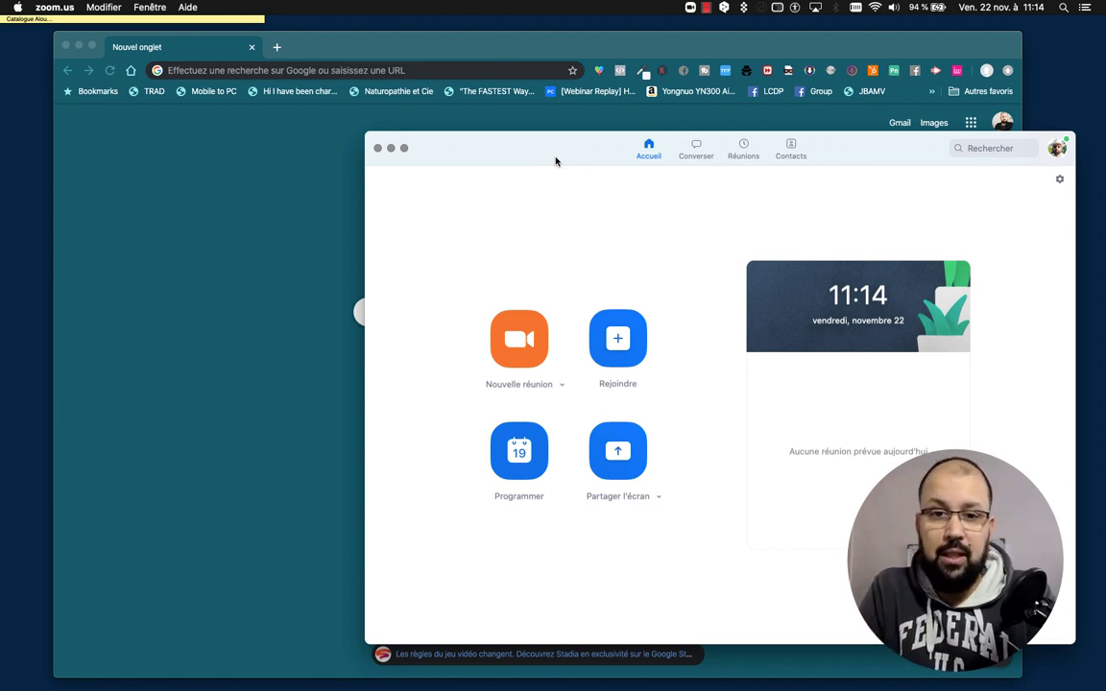
Load the autocompleted webmail address in Chrome, then reload it without its port
click(325, 70)
text(lecoindespraticiens.fr:2096)
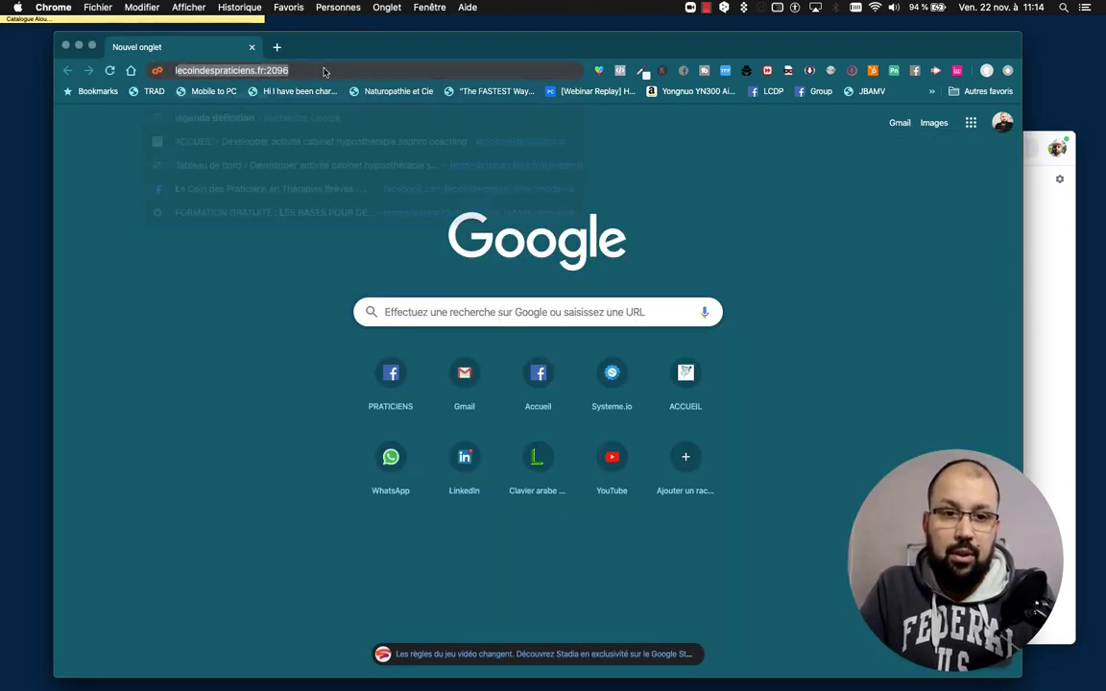
key(Return)
click(325, 70)
key(Right)
key(BackSpace)
key(BackSpace)
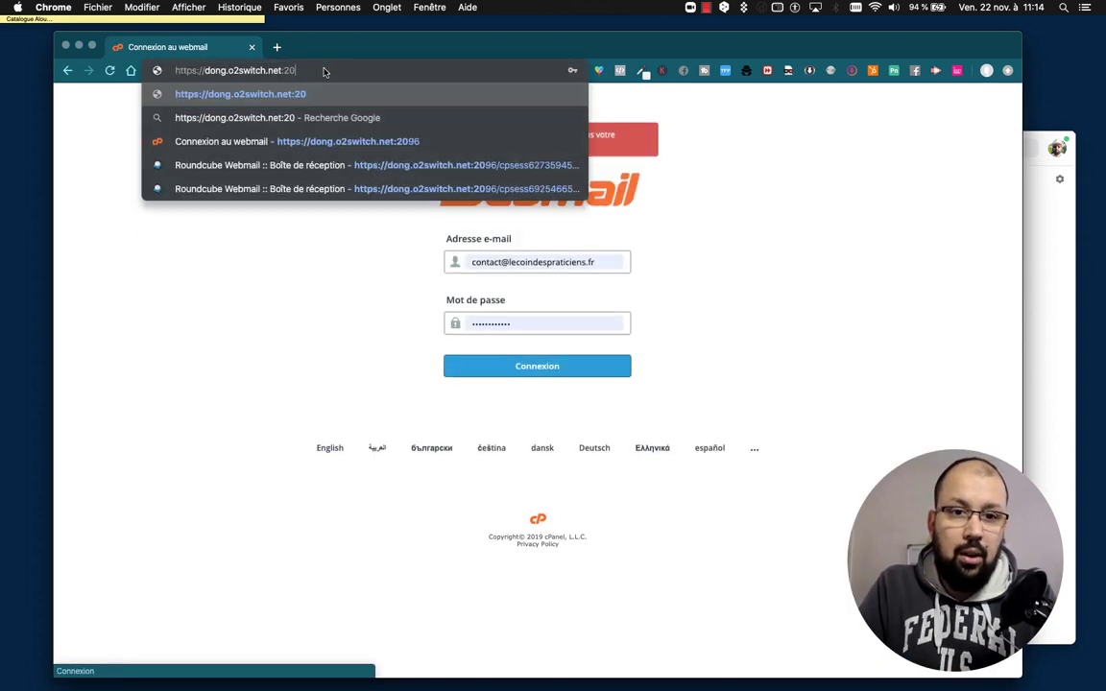
key(BackSpace)
key(BackSpace)
key(BackSpace)
key(Return)
Replace the address with lecoindespraticiens.fr, strip the port, and load the homepage
click(314, 72)
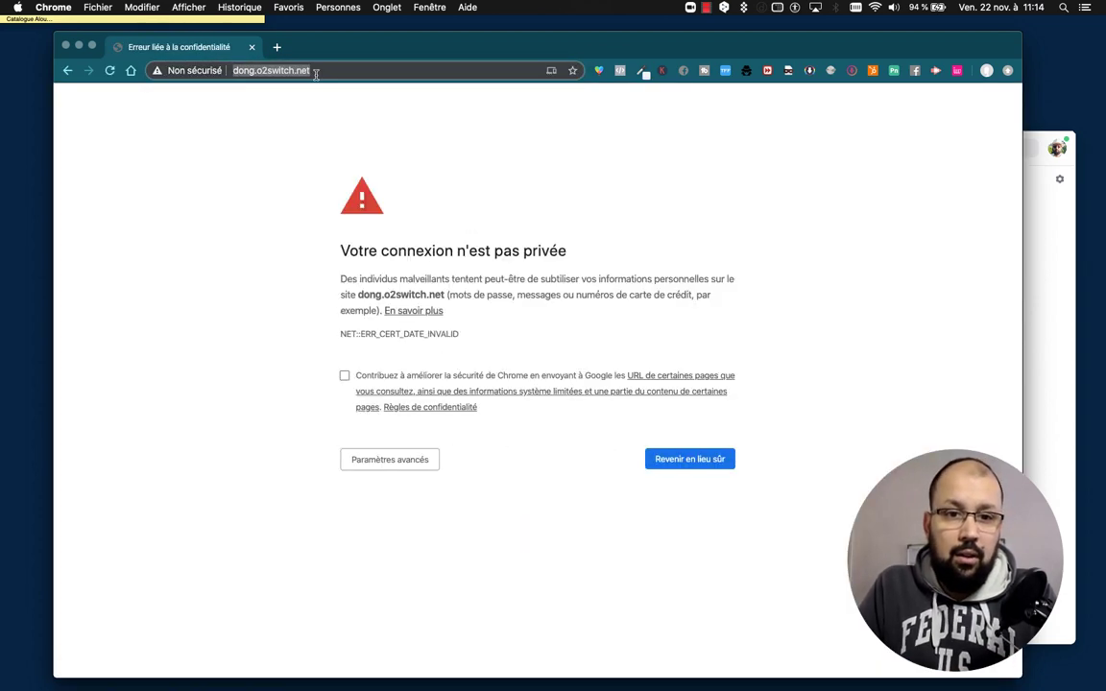
text(l)
key(Right)
key(BackSpace)
key(BackSpace)
key(BackSpace)
key(BackSpace)
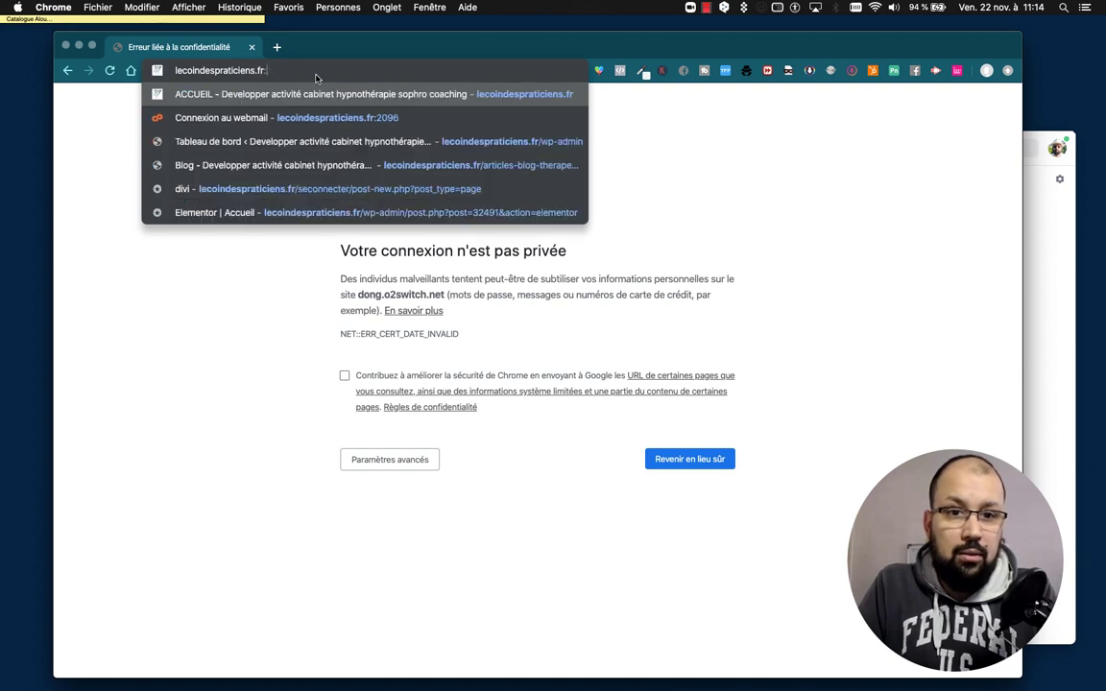
key(BackSpace)
key(Return)
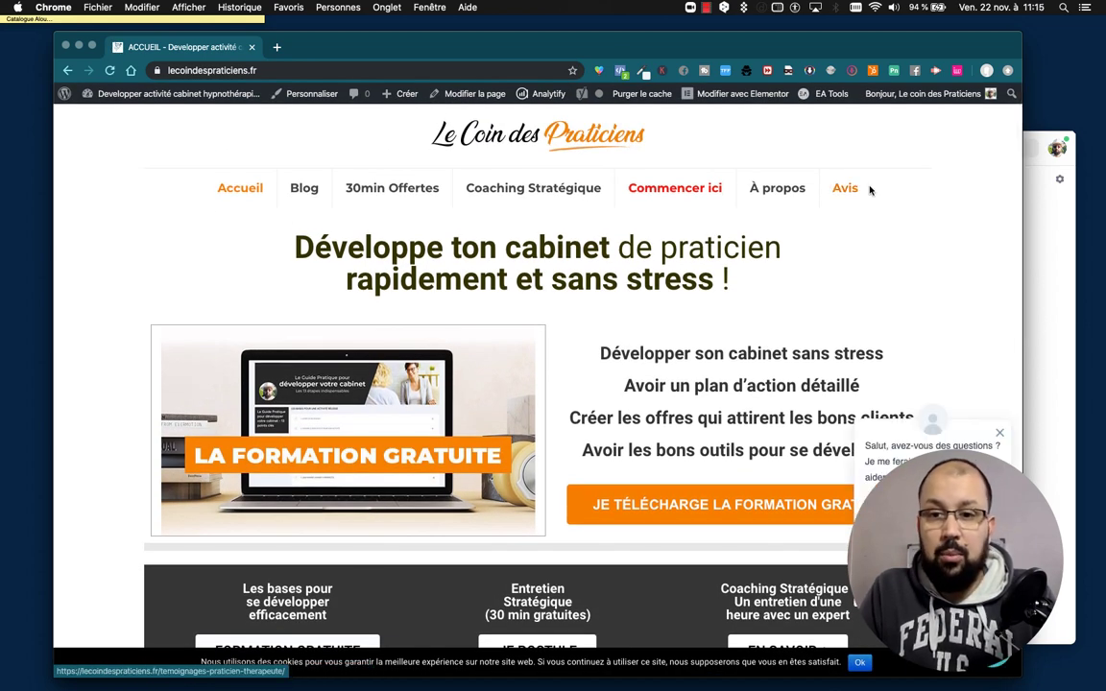
Dismiss the homepage chat popup and scroll down the homepage
click(1001, 436)
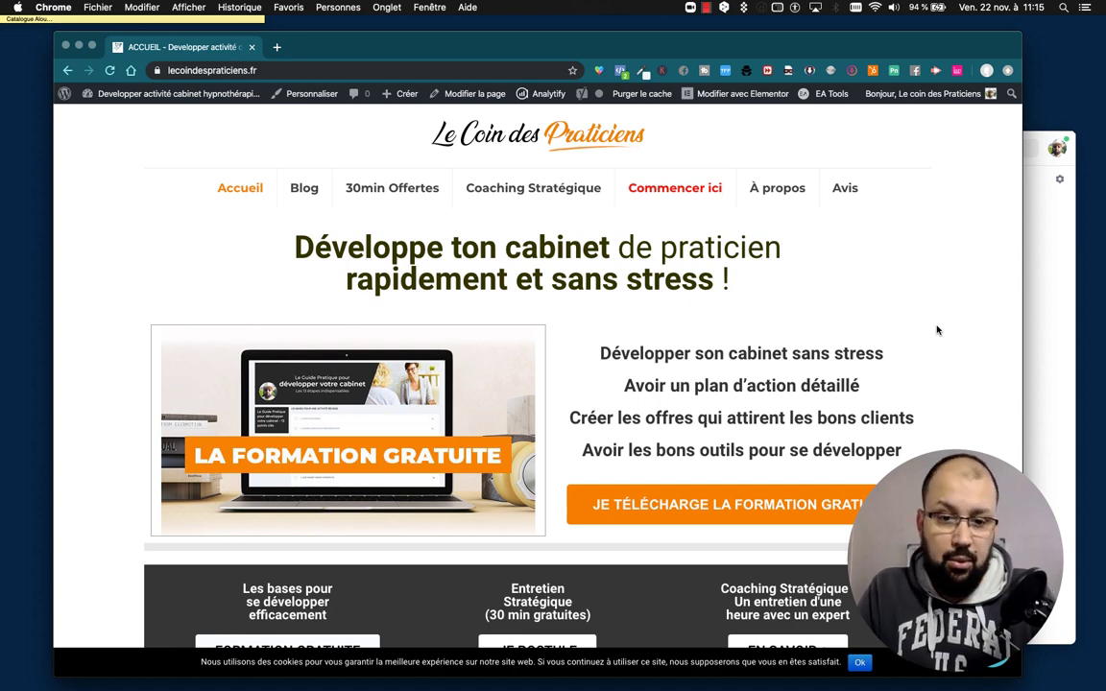
scroll(937, 330, down, 5)
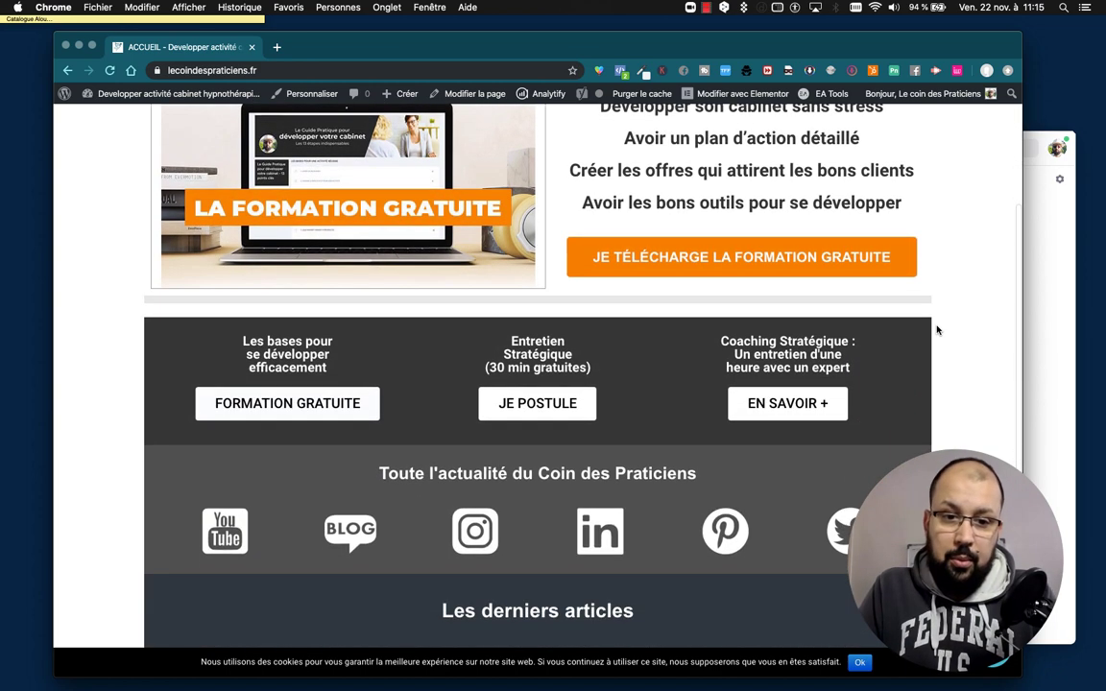
scroll(833, 287, down, 1)
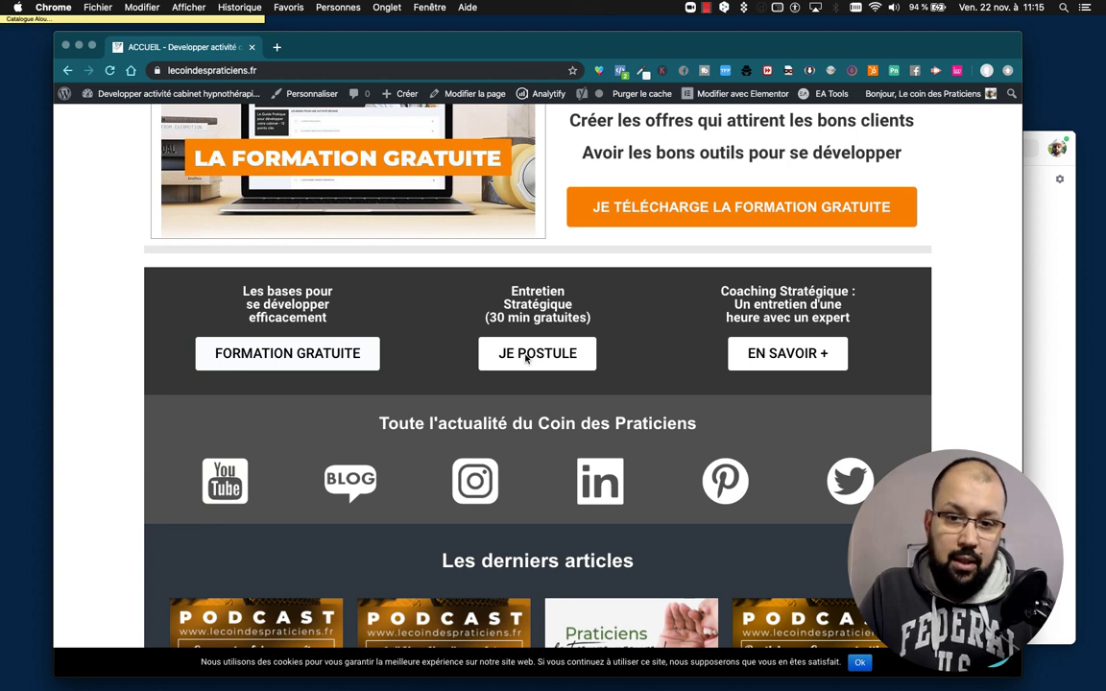
Open the free 30-minute strategy call page and scroll through it
click(526, 355)
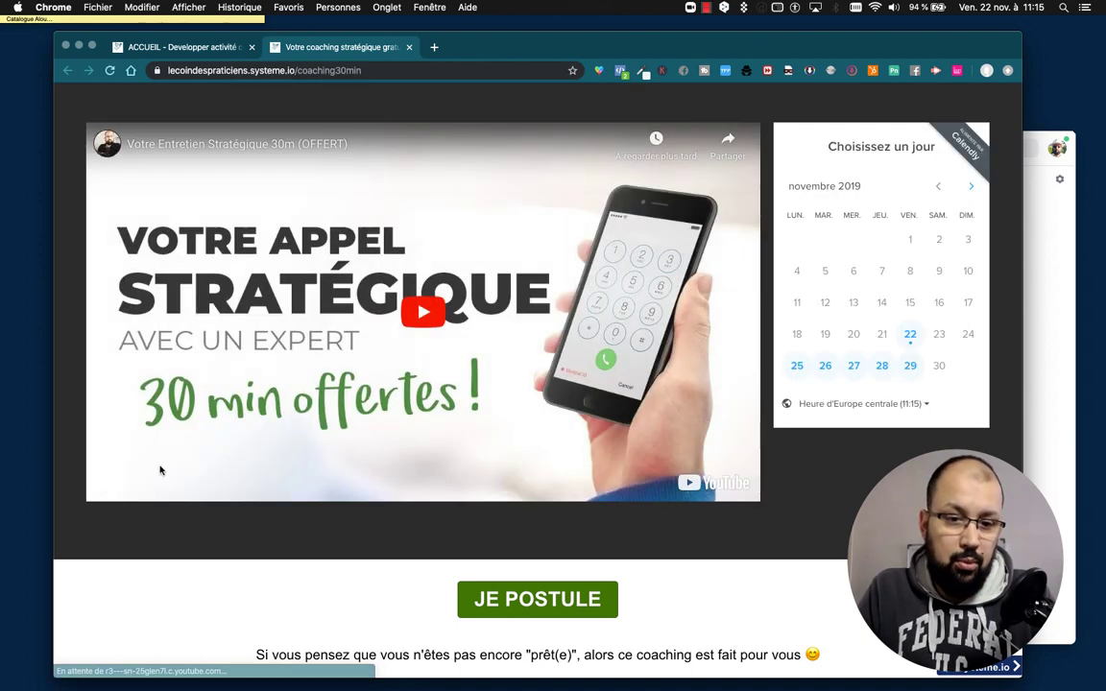
scroll(365, 384, down, 5)
scroll(371, 389, up, 5)
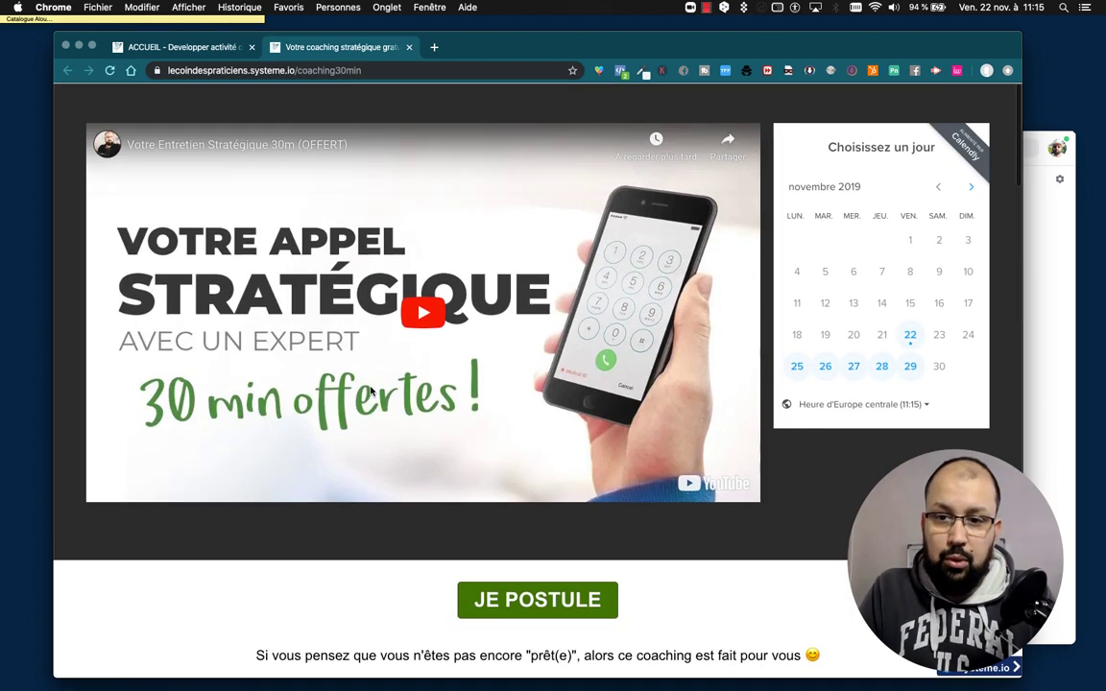
scroll(873, 289, down, 10)
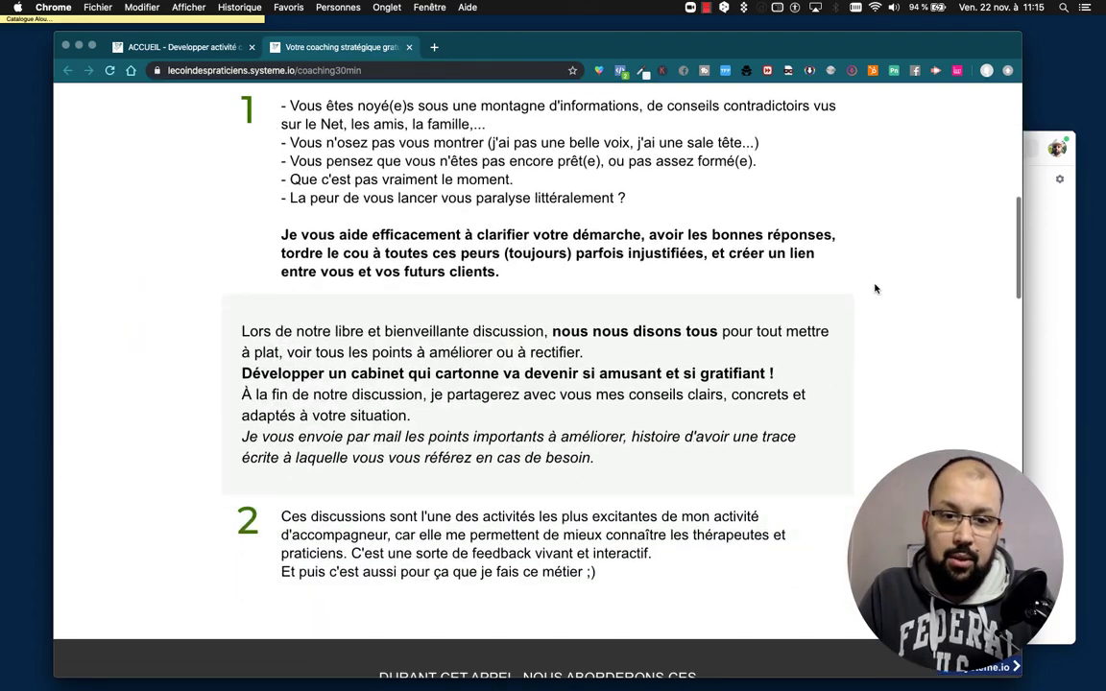
scroll(874, 289, down, 20)
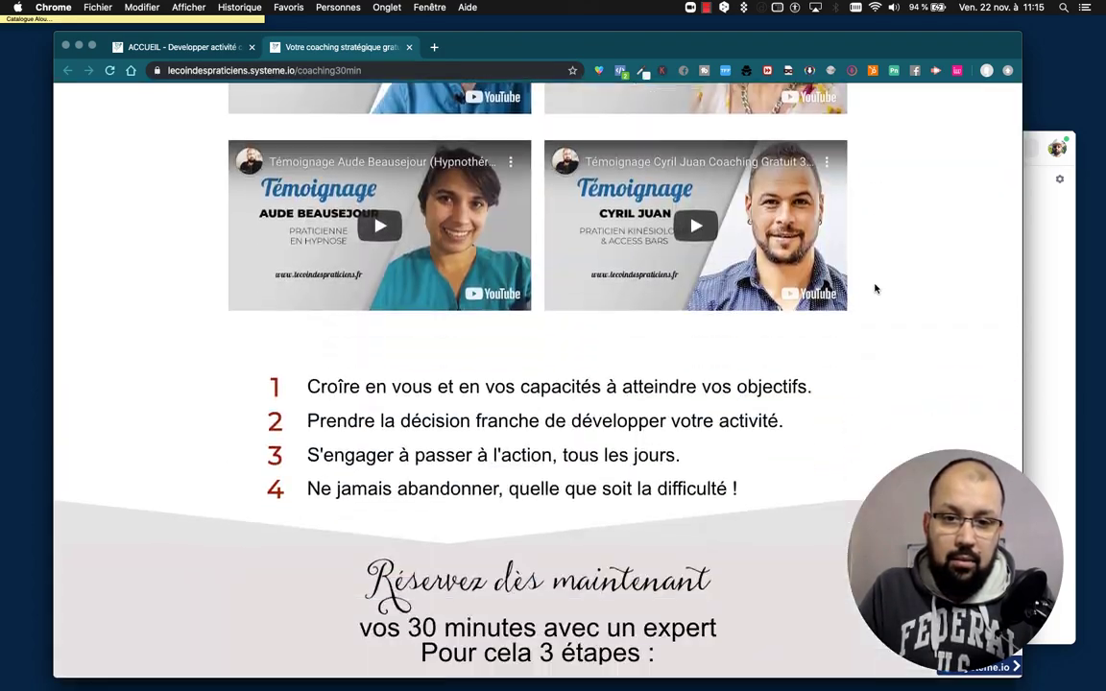
scroll(875, 287, down, 4)
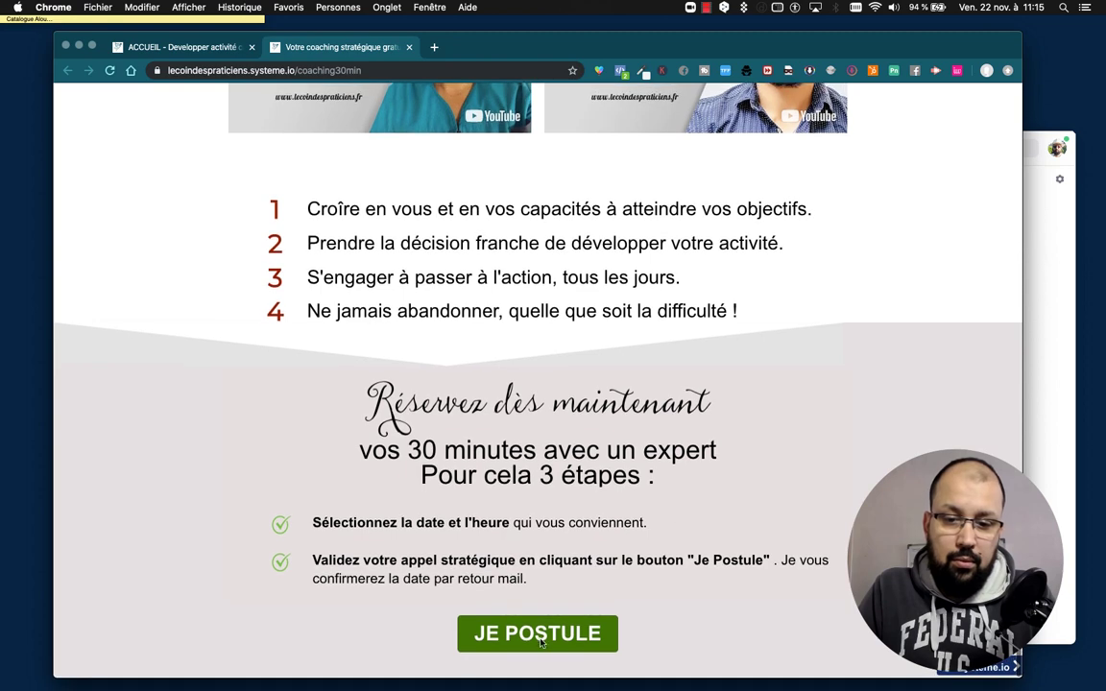
Open and close the session validation form, then close the coaching tab
click(532, 639)
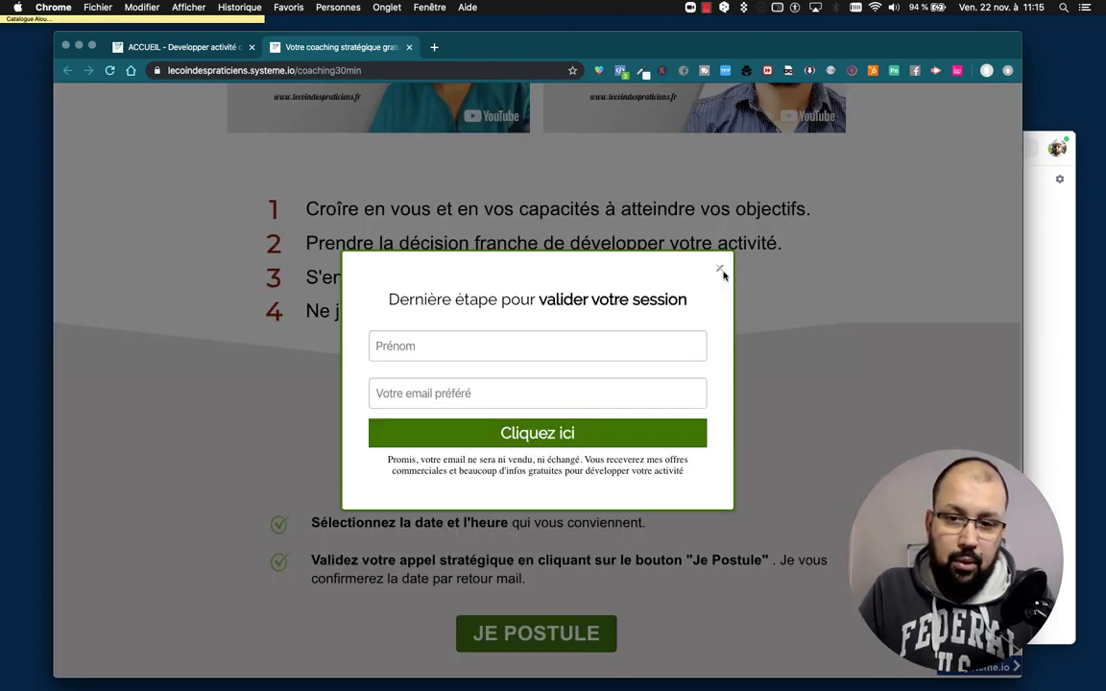
scroll(864, 303, down, 5)
scroll(887, 309, up, 3)
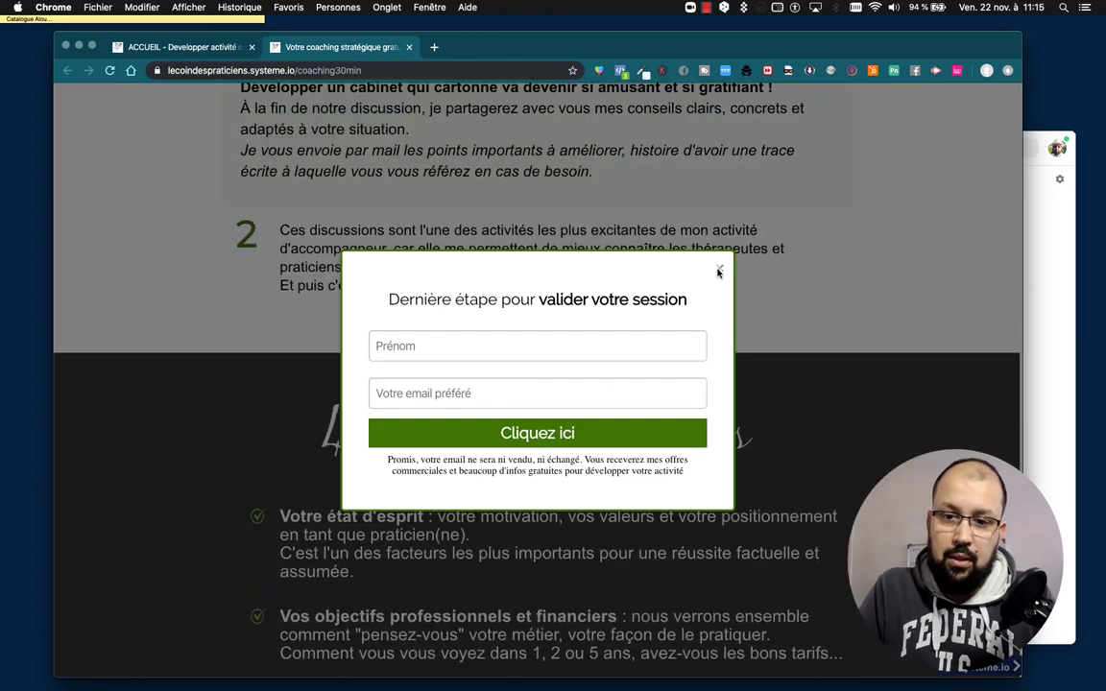
click(646, 245)
scroll(931, 230, up, 5)
scroll(931, 230, down, 1)
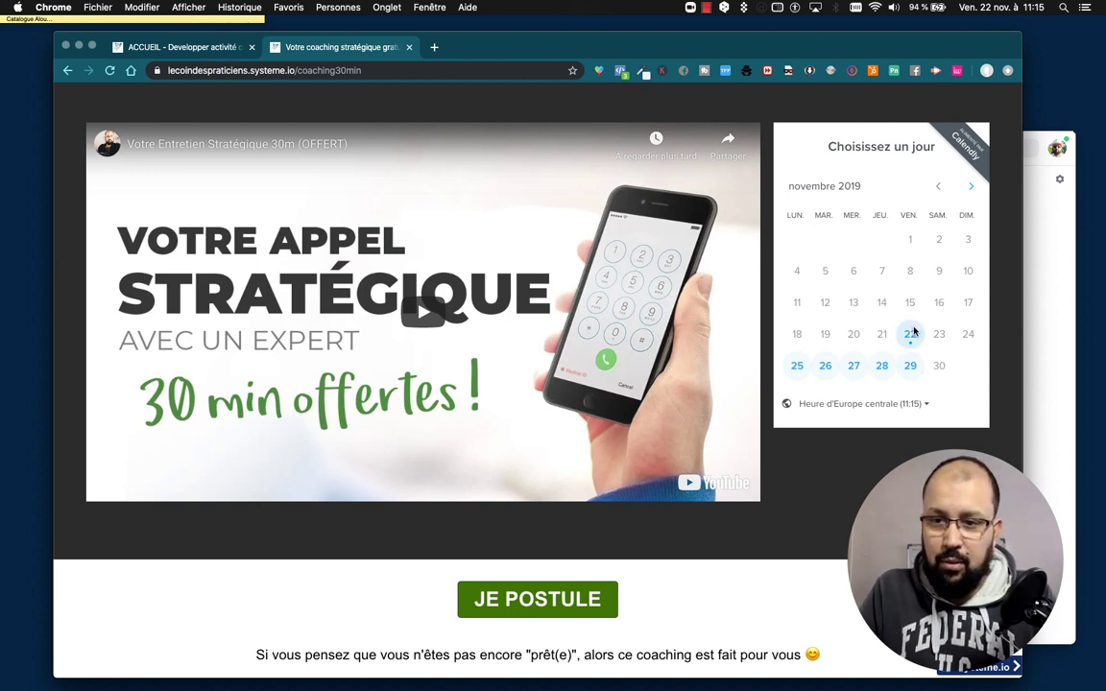
click(409, 47)
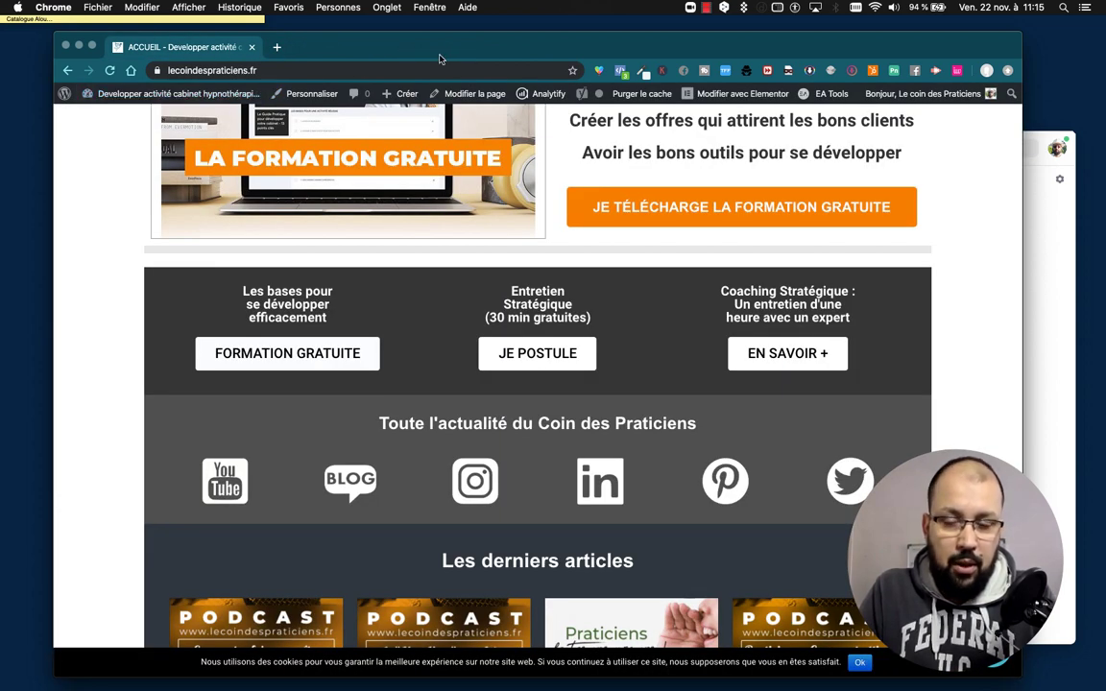
Bring Zoom's home window forward, enlarge it slightly, and shift it right to uncover the browser
key(super+Tab)
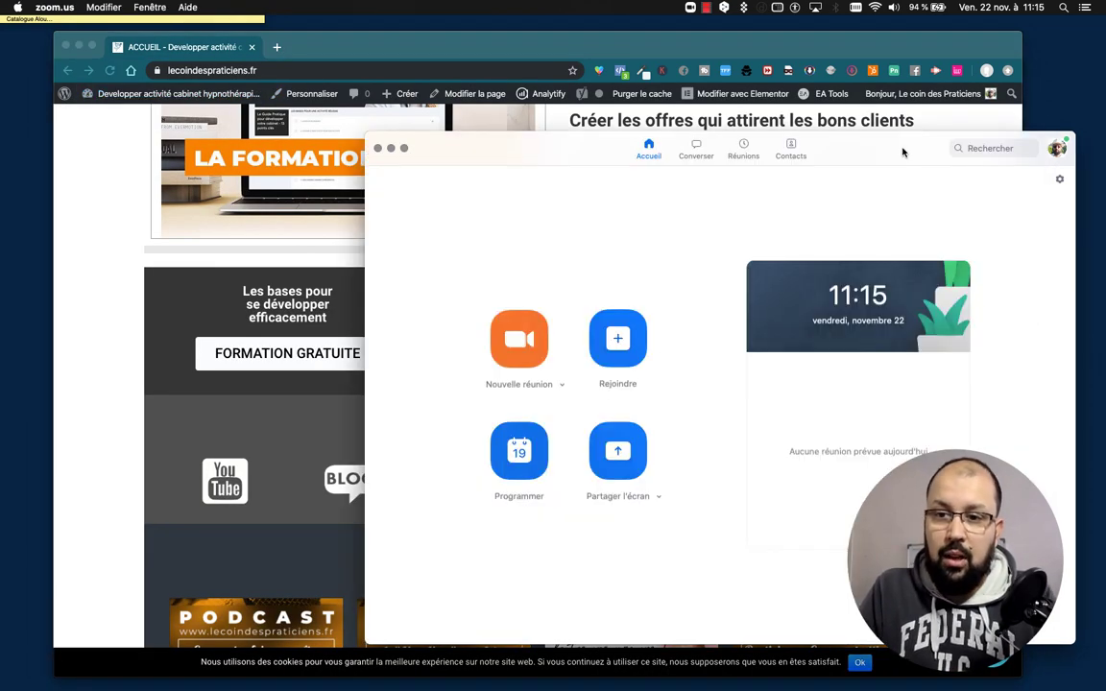
drag(902, 152, 645, 82)
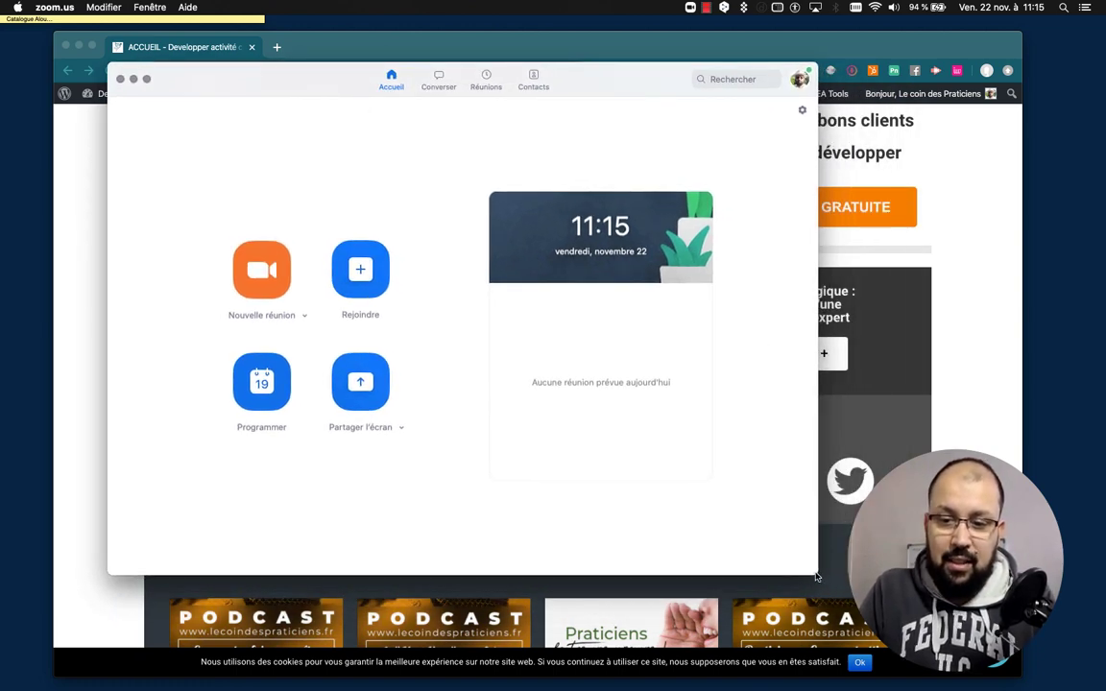
drag(817, 577, 931, 613)
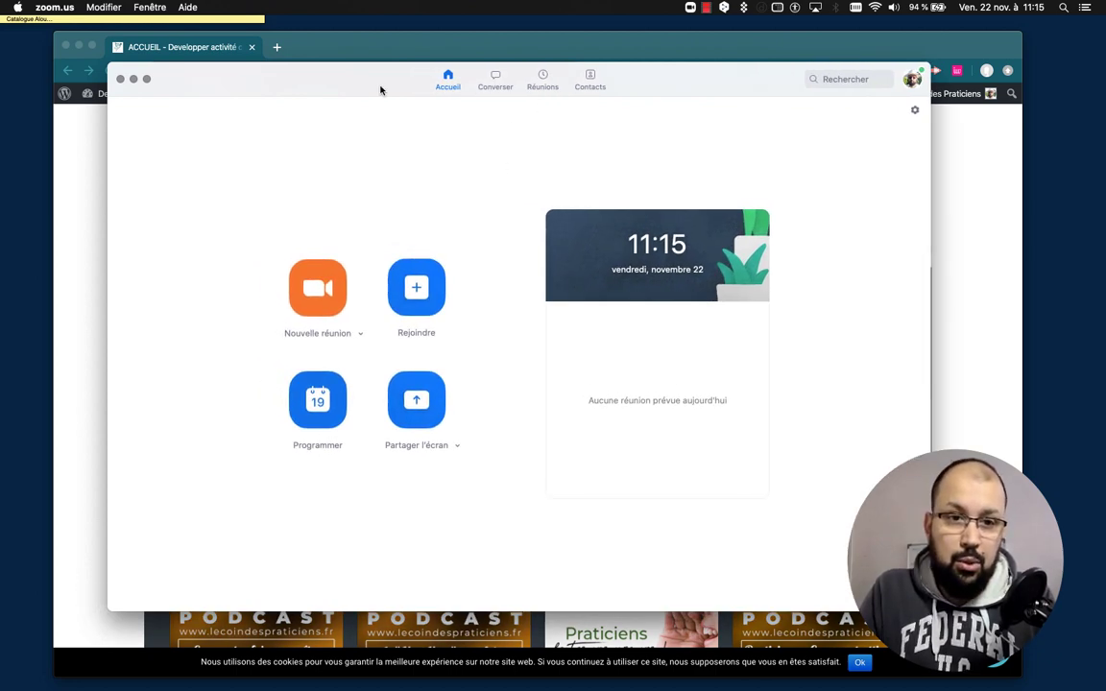
mouse_move(380, 90)
mouse_down()
mouse_move(471, 119)
mouse_move(442, 91)
mouse_move(394, 84)
mouse_up()
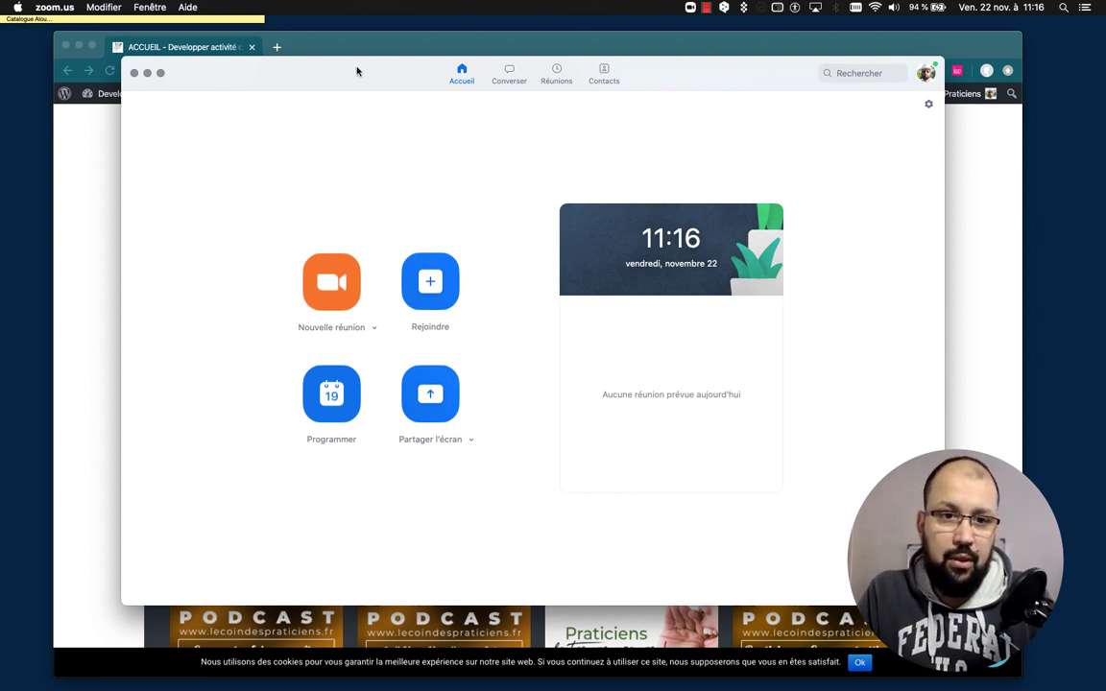
mouse_move(357, 72)
mouse_down()
mouse_move(385, 57)
mouse_move(362, 52)
mouse_up()
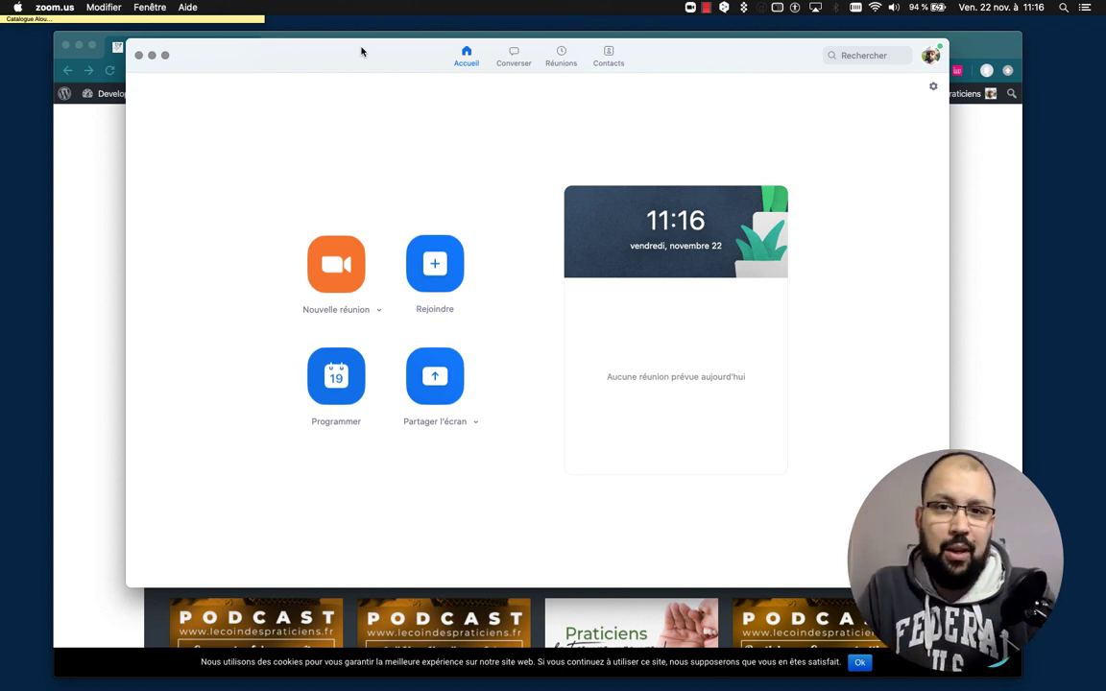
mouse_move(693, 60)
mouse_down()
mouse_move(723, 62)
mouse_move(678, 52)
mouse_up()
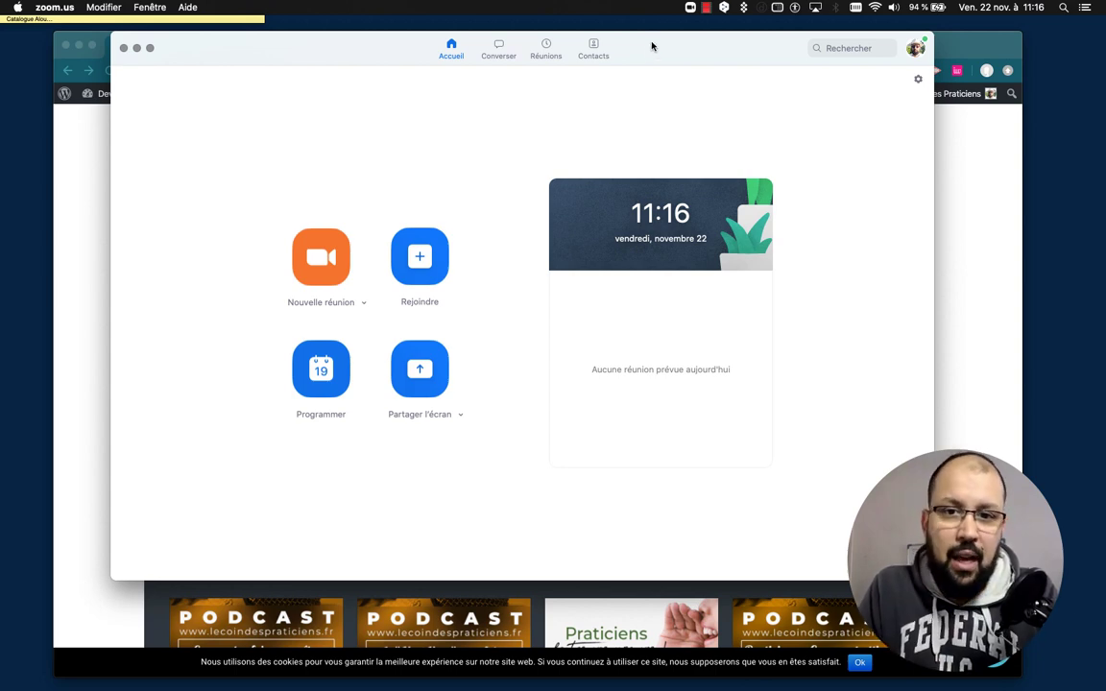
drag(288, 55, 778, 109)
Load zoom.us in a new Chrome tab with the browser filling the screen
click(276, 47)
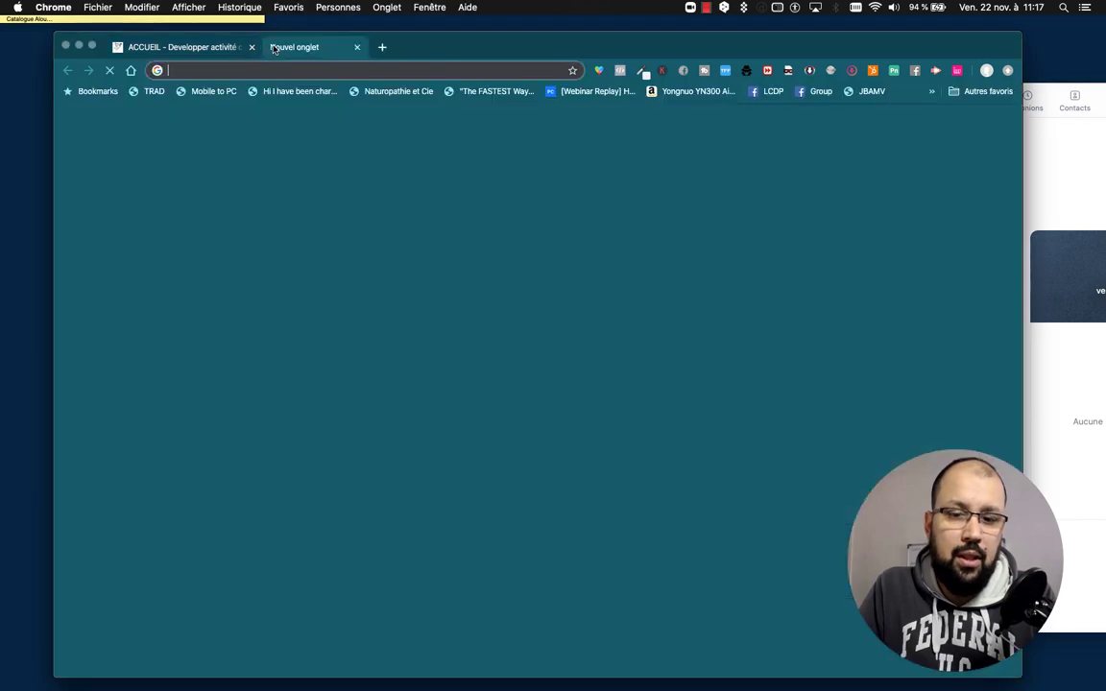
text(zoom.us)
key(Return)
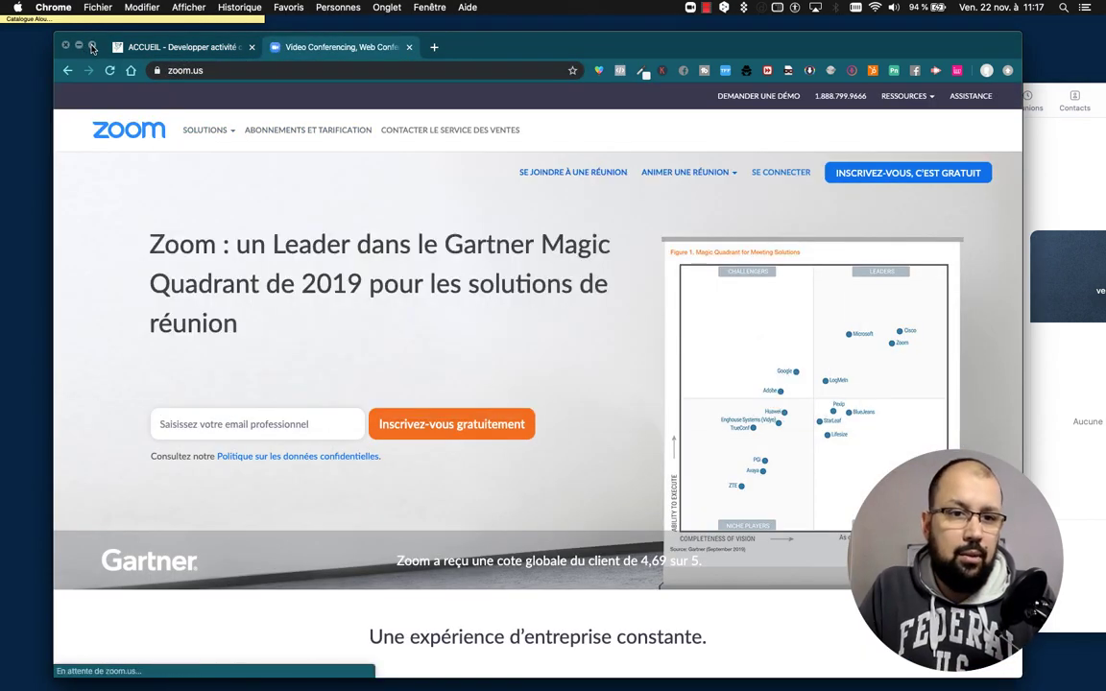
click(90, 47)
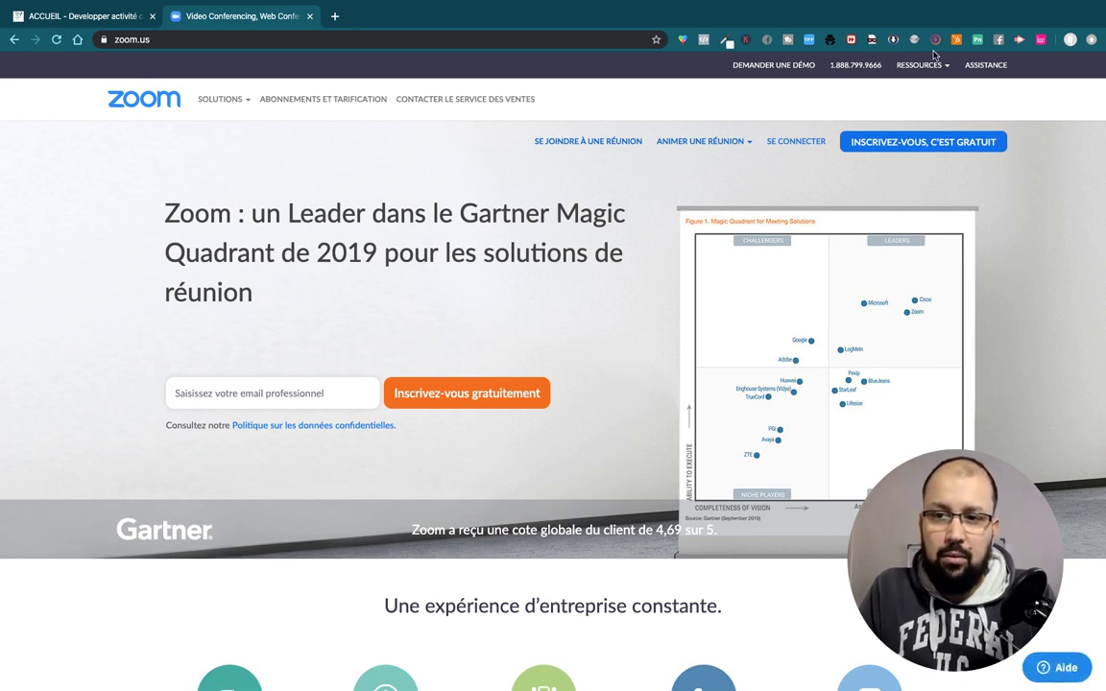
Open the Zoom client download page, scroll through it, and select its address
mouse_move(924, 64)
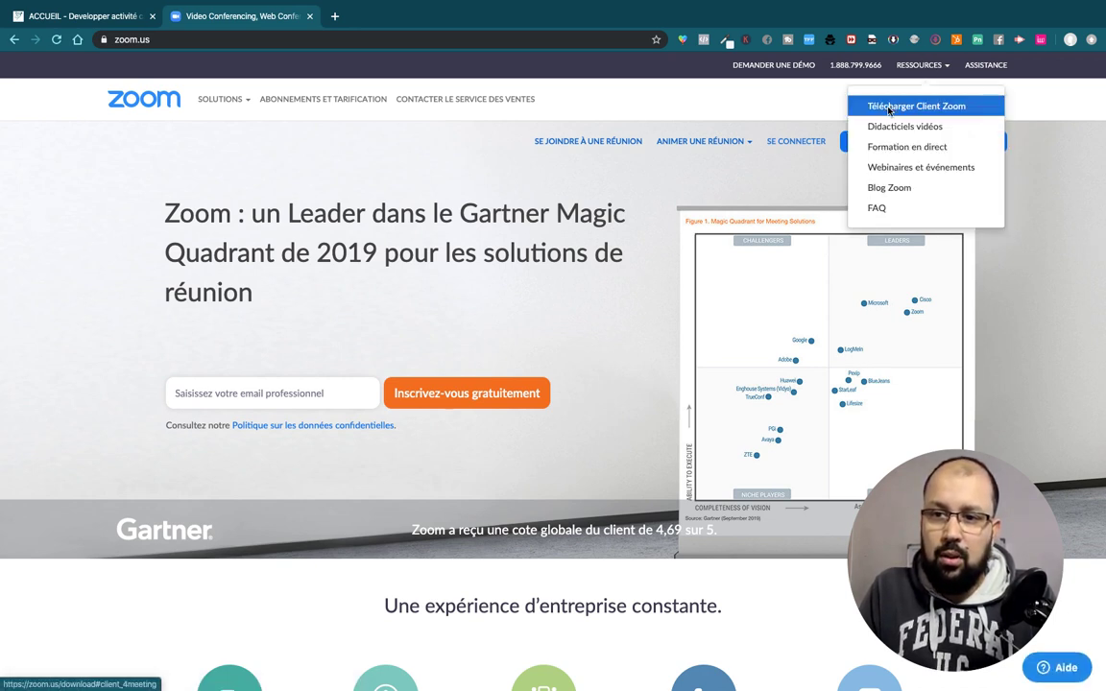
click(856, 102)
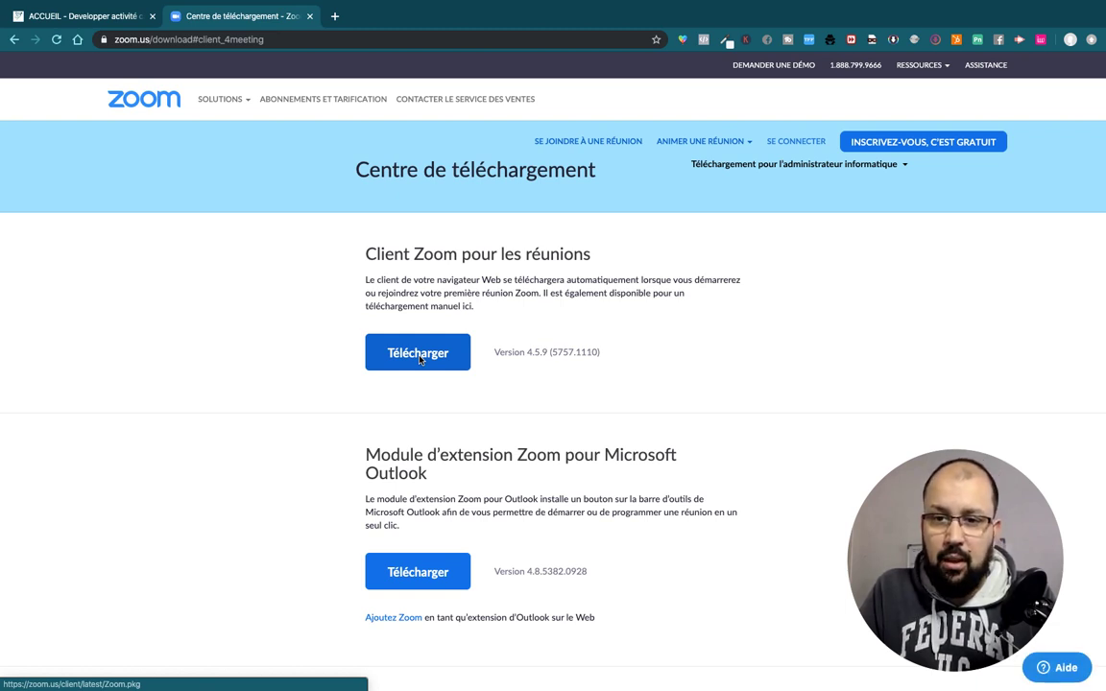
scroll(420, 359, down, 10)
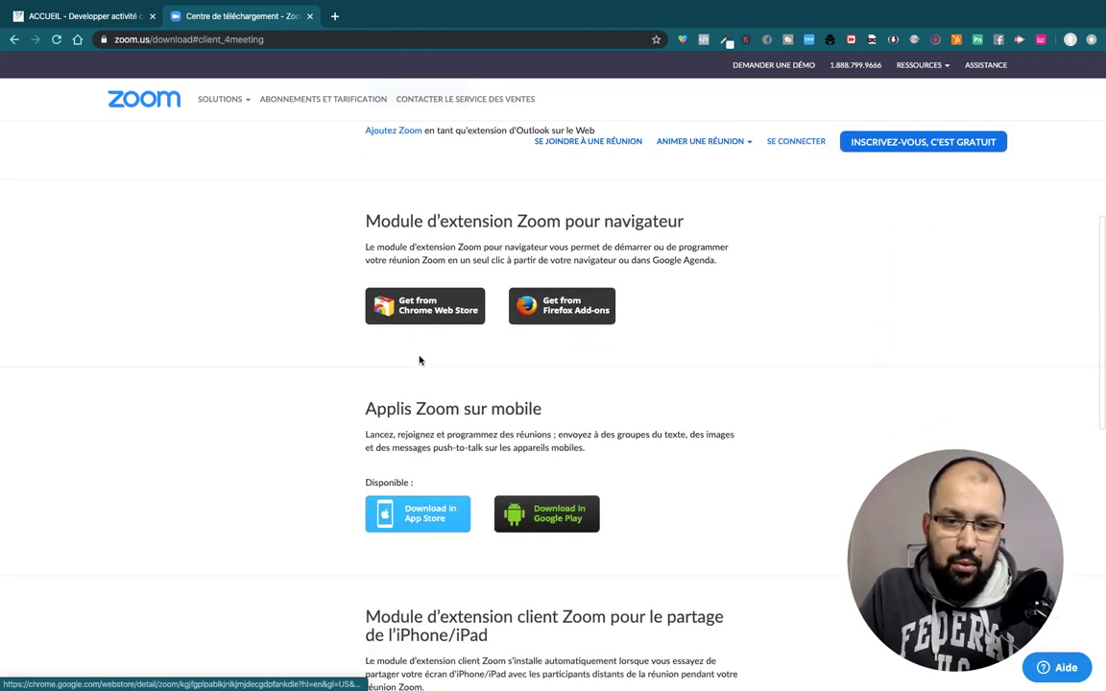
scroll(419, 359, down, 6)
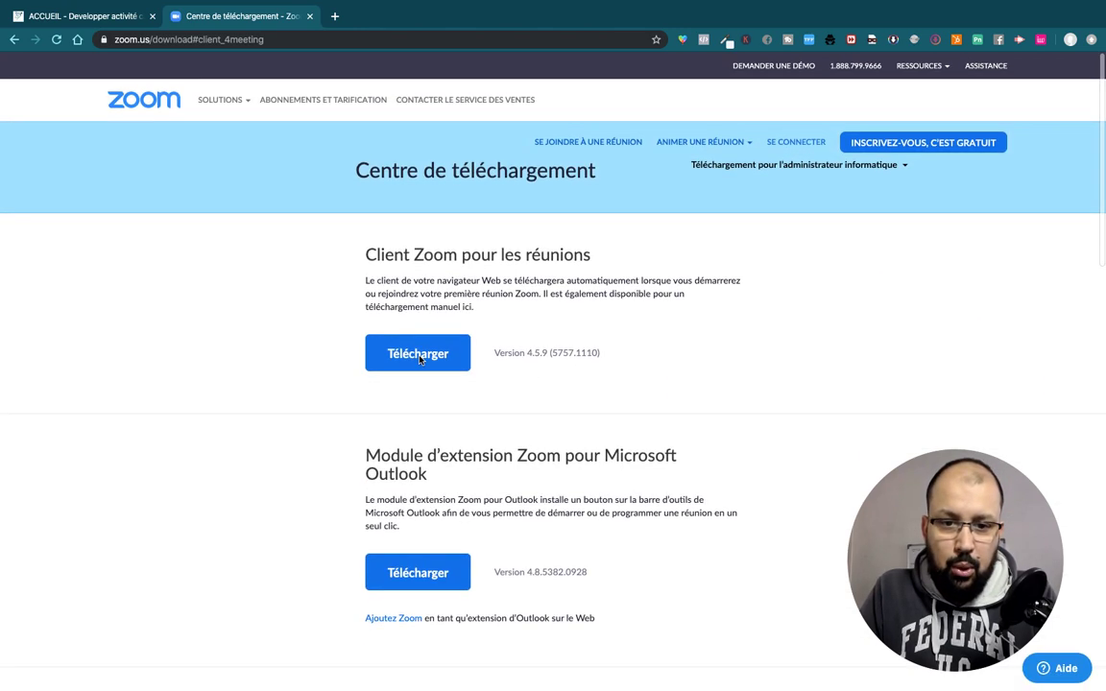
scroll(419, 359, down, 5)
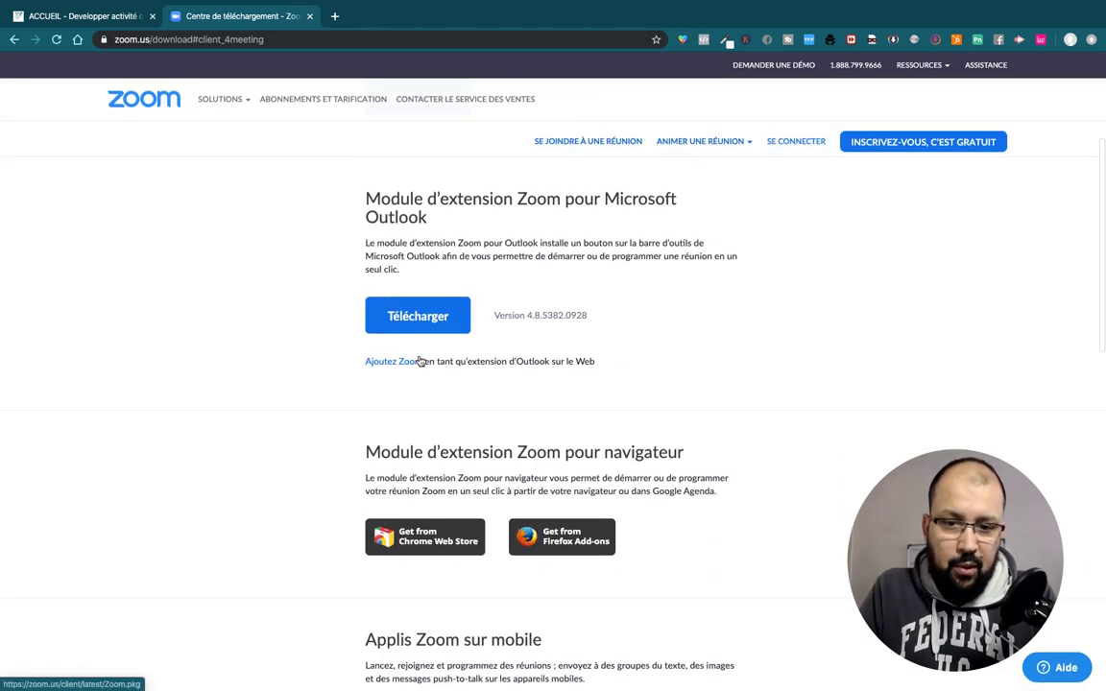
scroll(419, 360, down, 3)
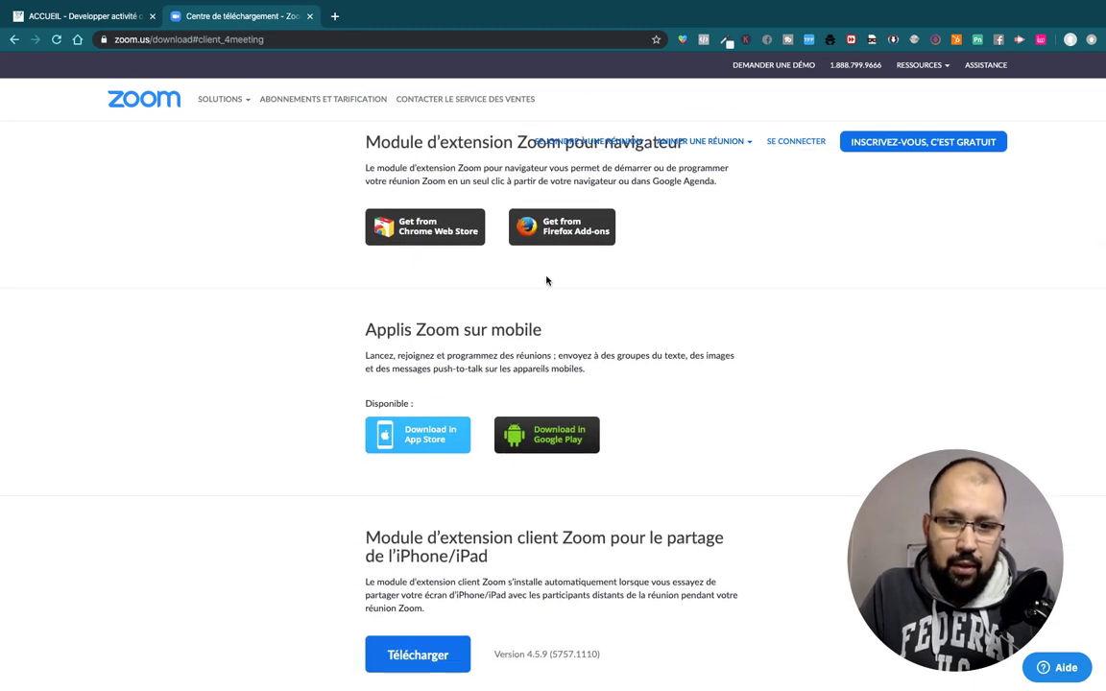
scroll(548, 279, up, 15)
scroll(537, 281, down, 1)
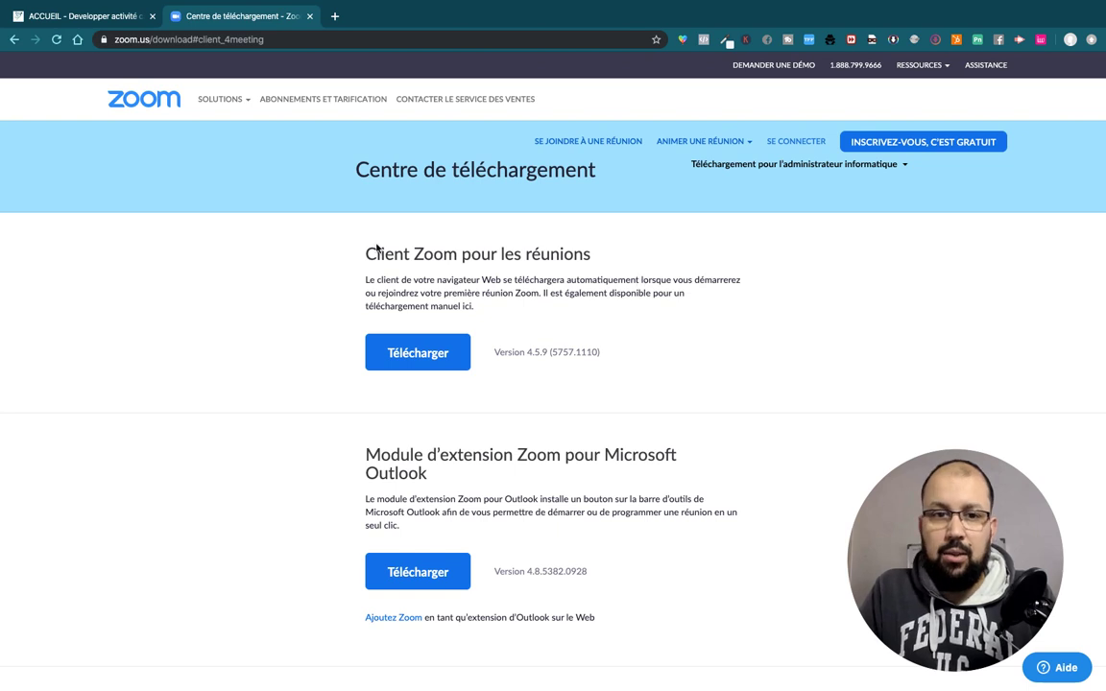
click(389, 39)
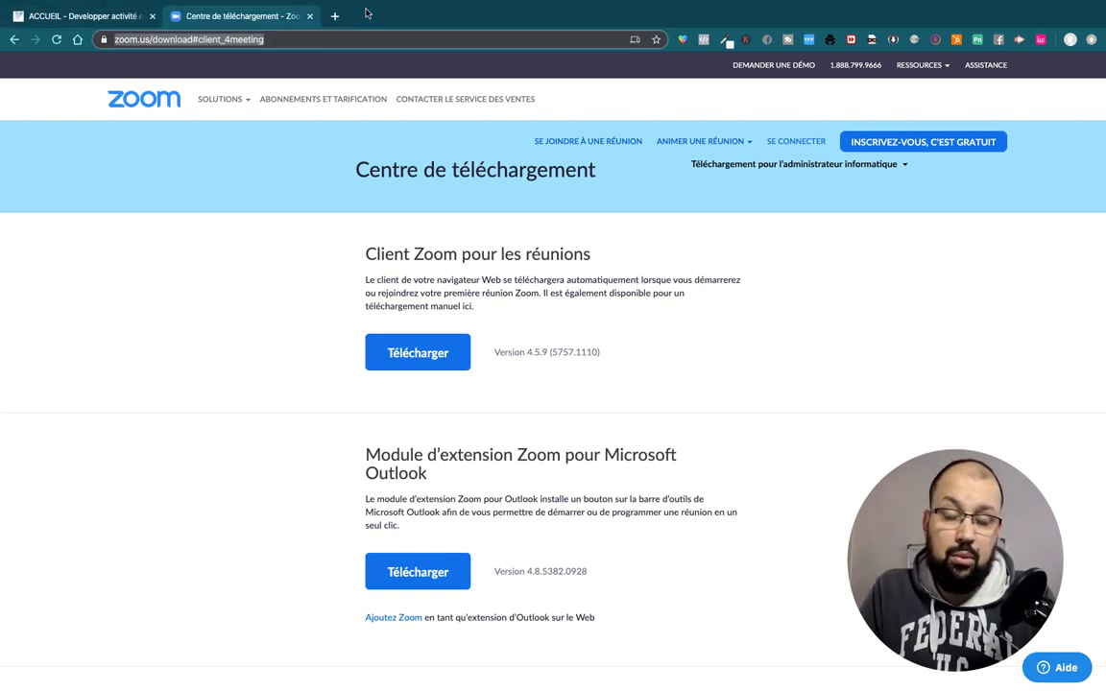
mouse_move(150, 3)
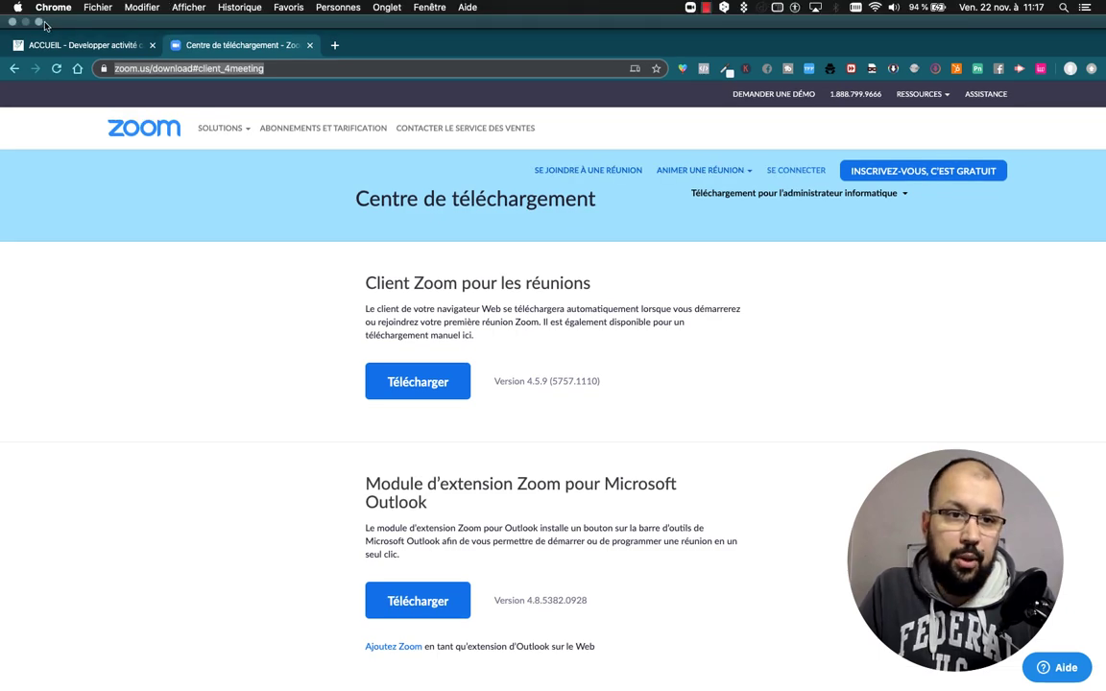
key(ctrl+Left)
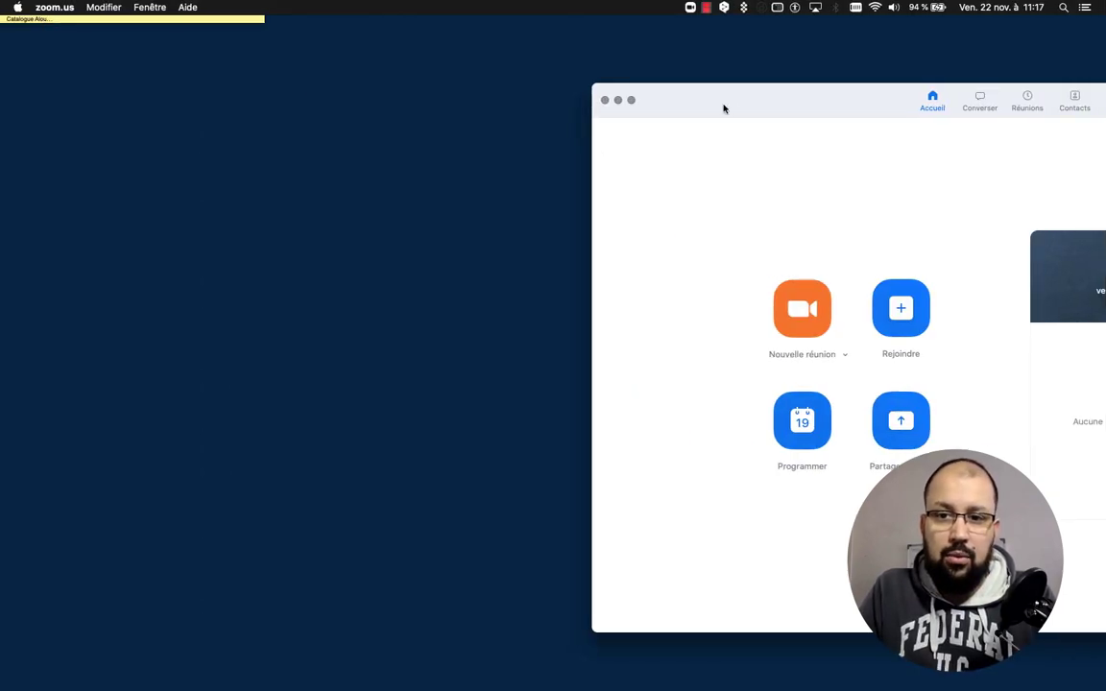
drag(723, 107, 221, 95)
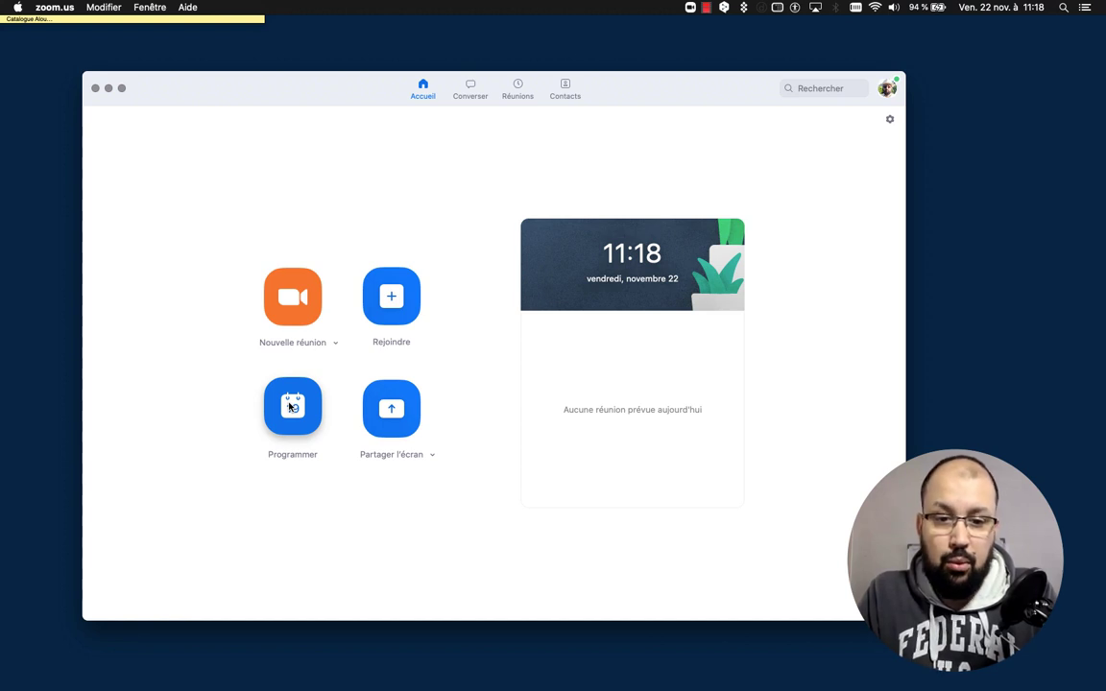
Start a new scheduled meeting with subject 'Coaching Marie' and view its password
click(291, 407)
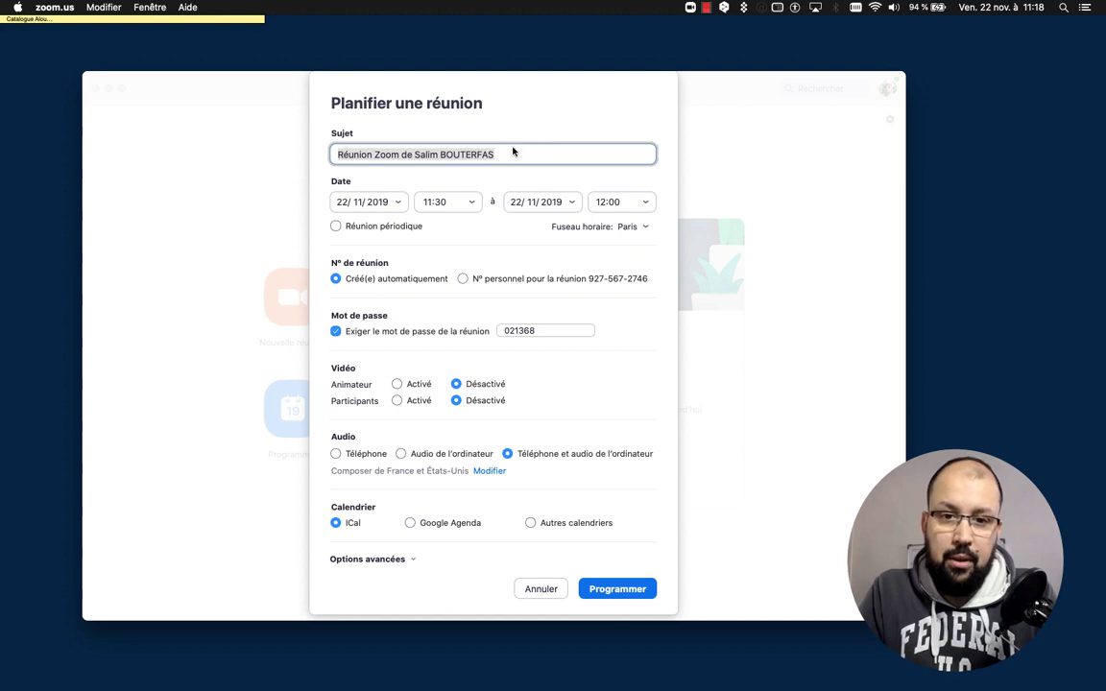
key(BackSpace)
text(Coahchi)
key(BackSpace)
key(BackSpace)
key(BackSpace)
key(BackSpace)
key(BackSpace)
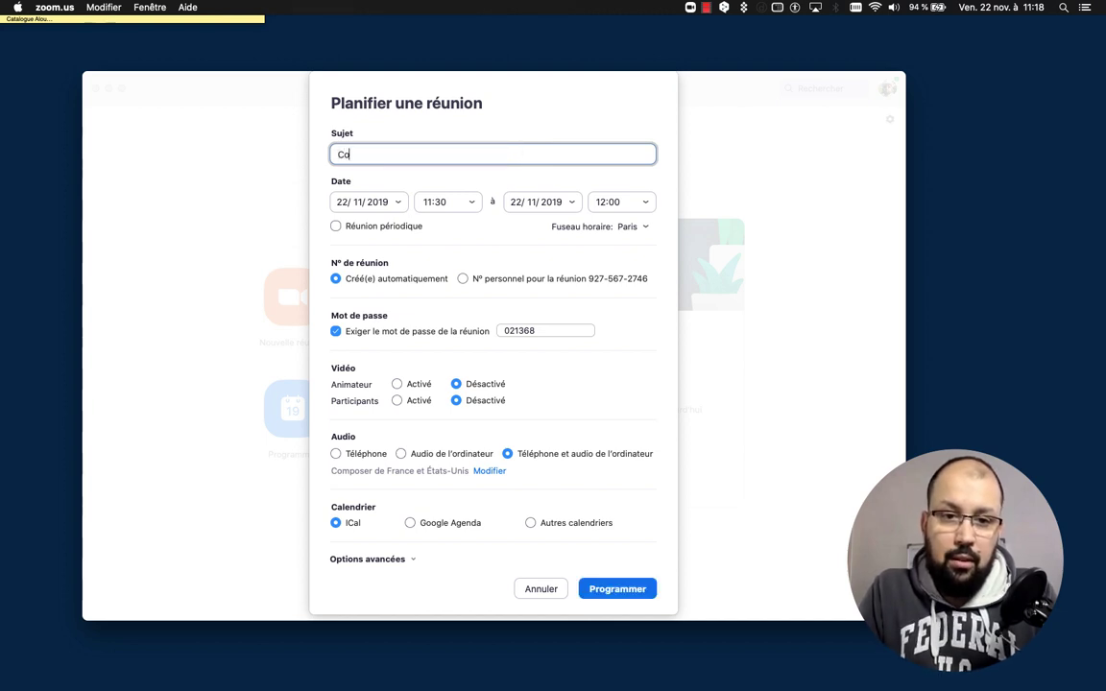
text(aching Marie)
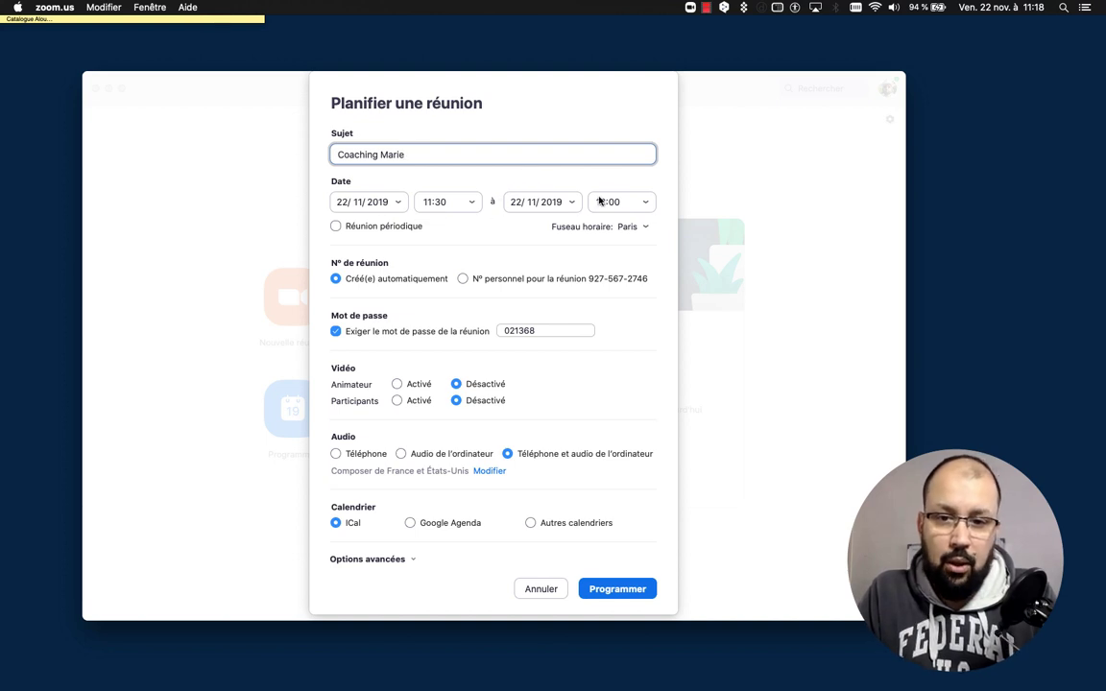
click(539, 330)
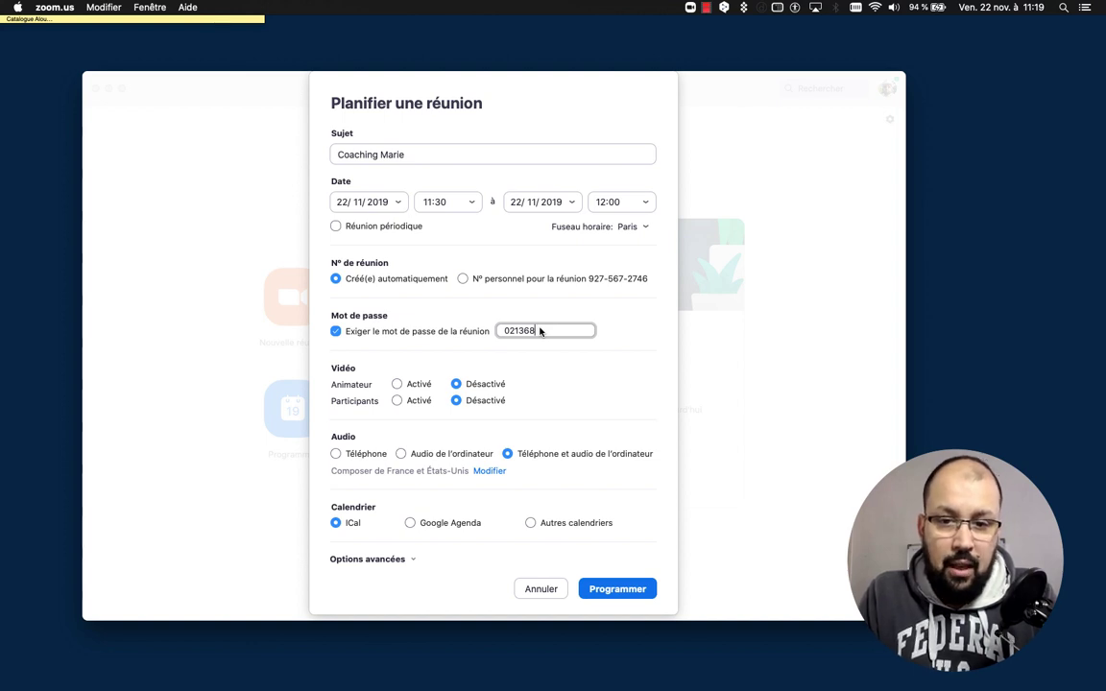
Set the meeting's calendar to Google Agenda and reveal the advanced options
scroll(461, 543, down, 1)
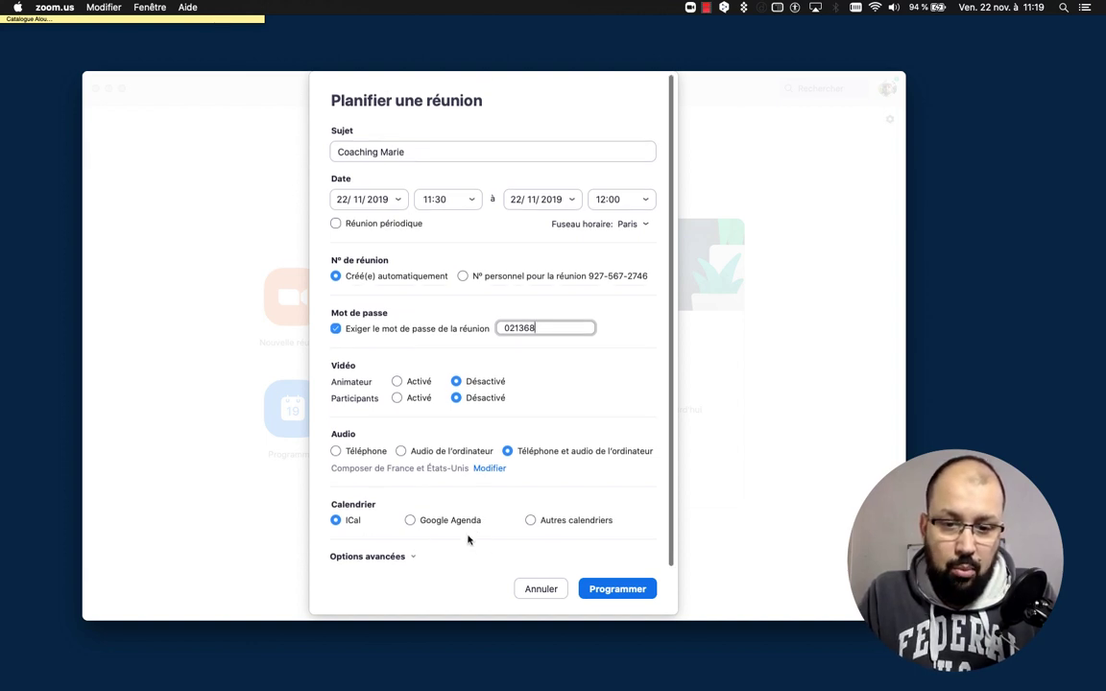
click(410, 520)
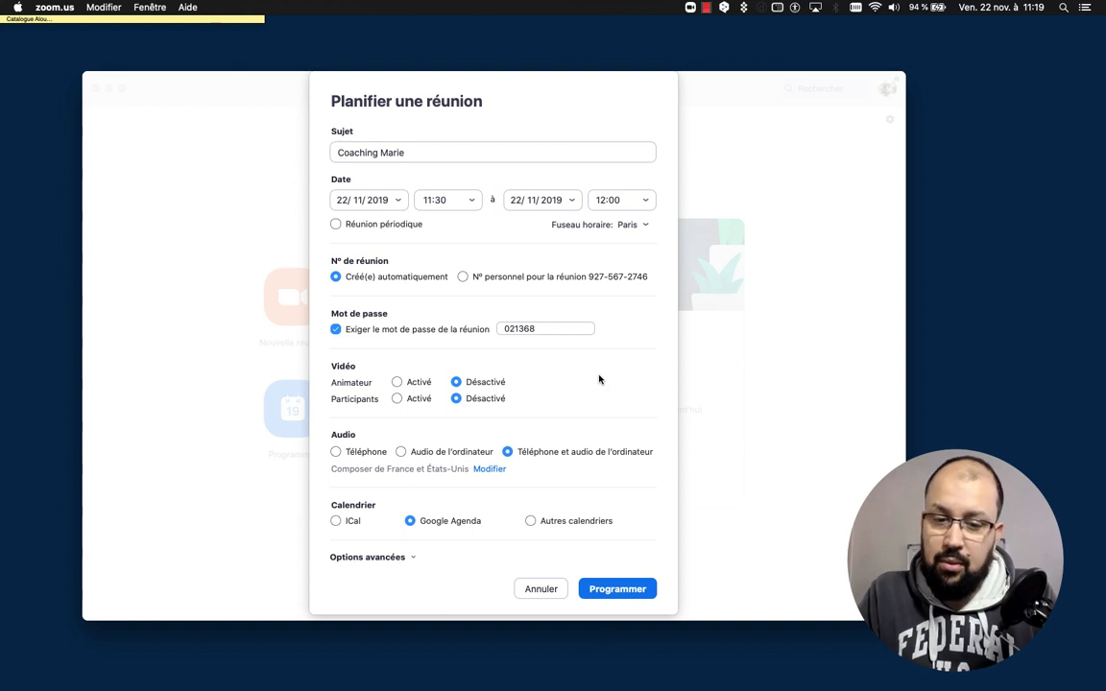
scroll(599, 380, down, 1)
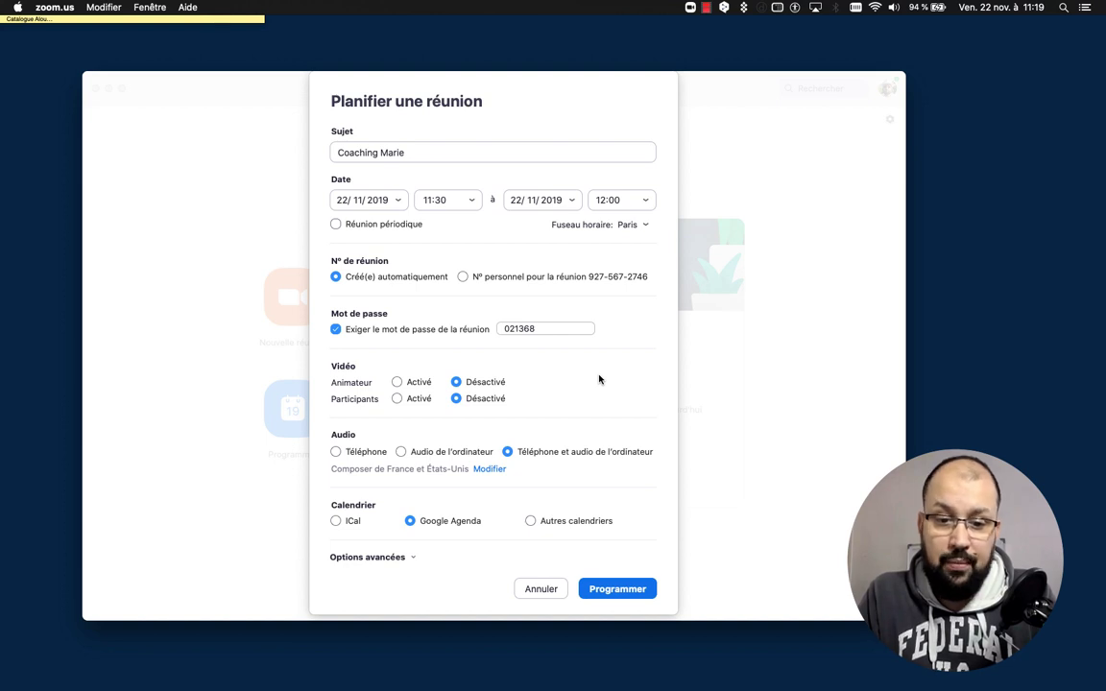
click(530, 521)
scroll(531, 522, down, 1)
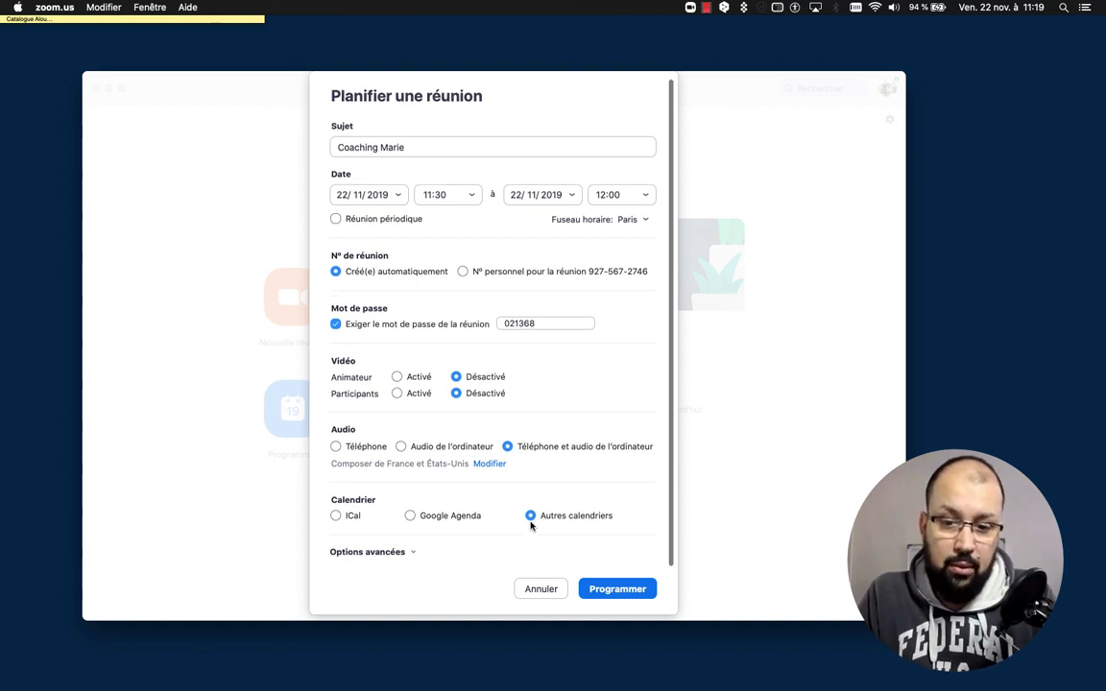
click(415, 556)
scroll(417, 561, down, 3)
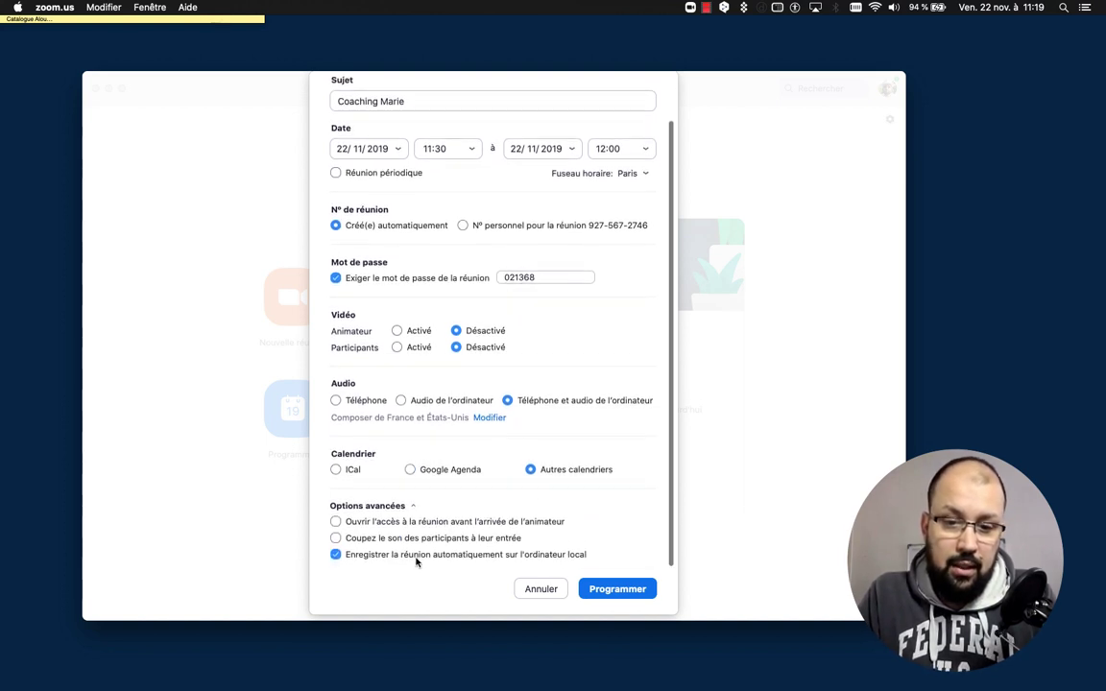
click(410, 471)
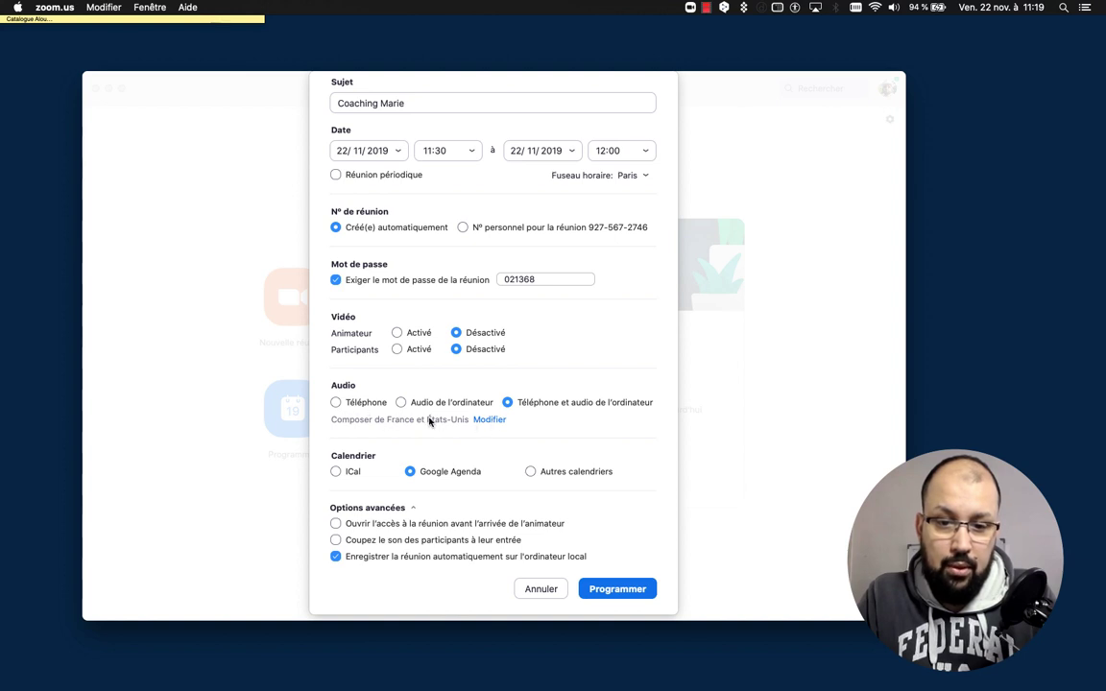
Allow phone and computer audio, confirm 22/11/2019 11:30–12:00, and schedule the meeting
click(368, 403)
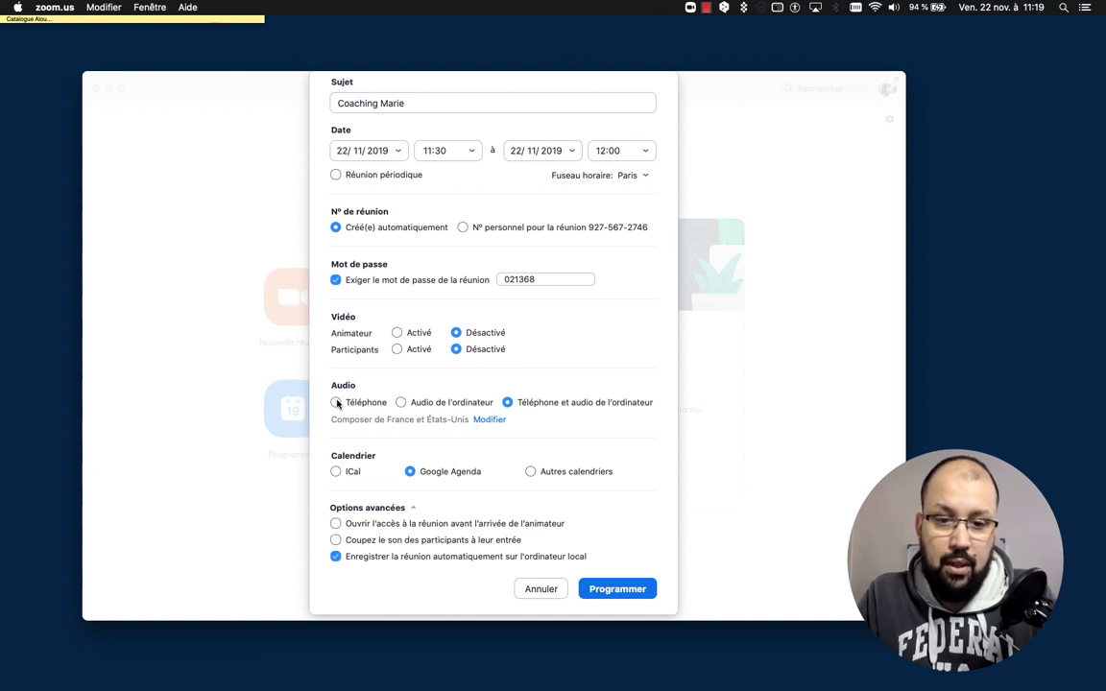
click(401, 403)
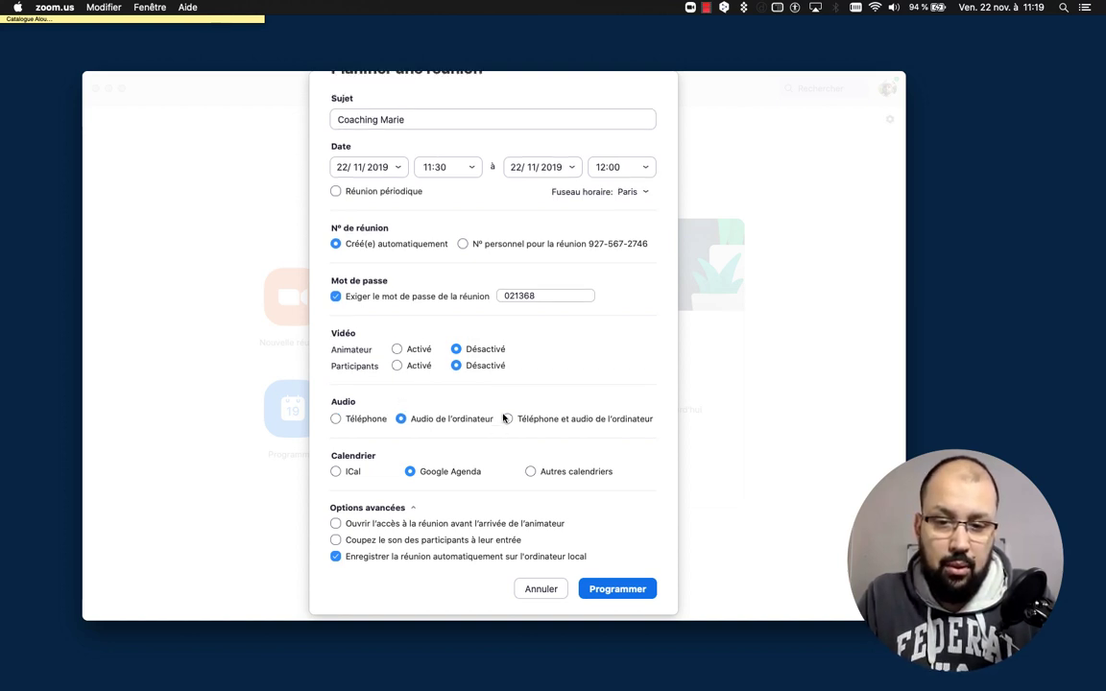
click(505, 419)
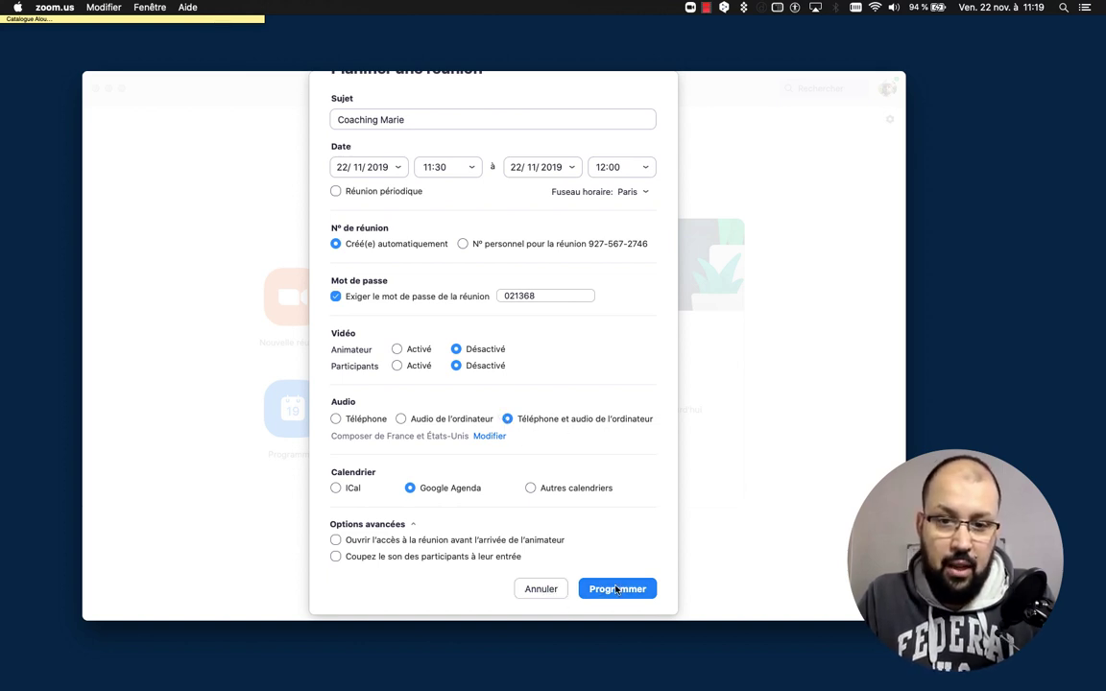
scroll(452, 222, up, 2)
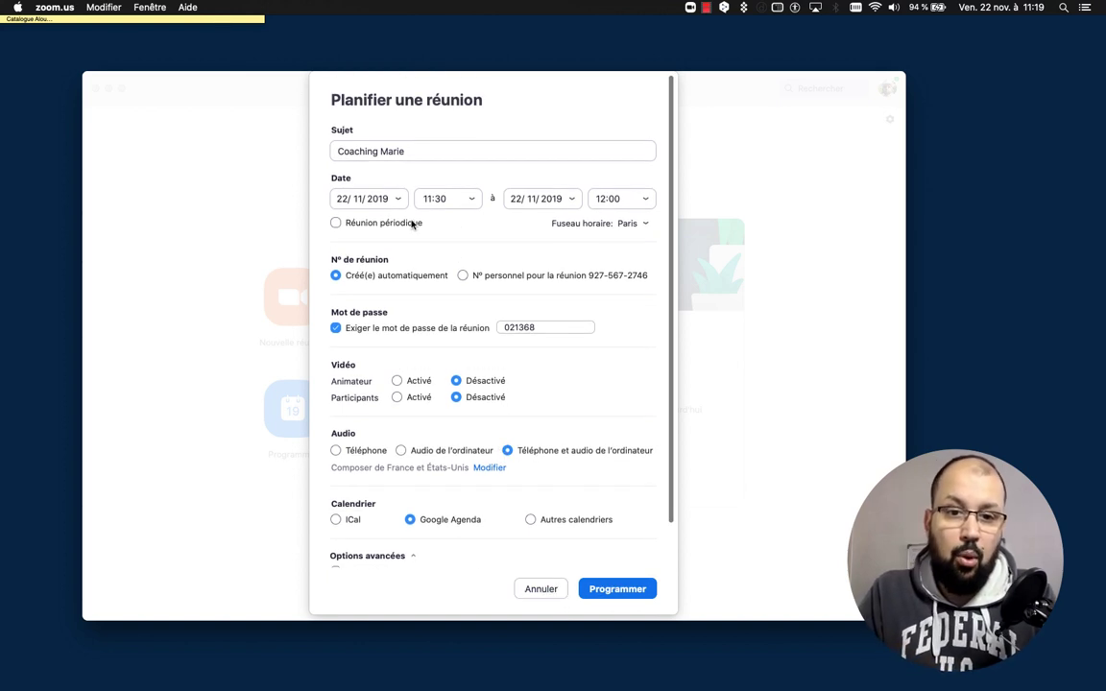
click(336, 199)
click(437, 196)
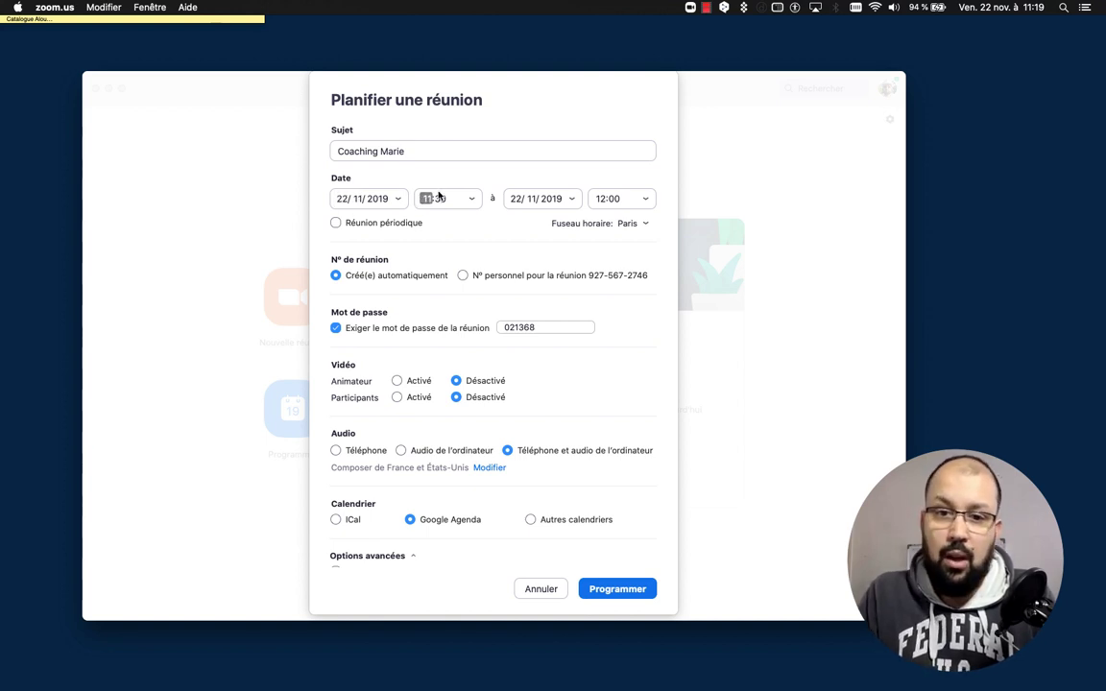
click(606, 199)
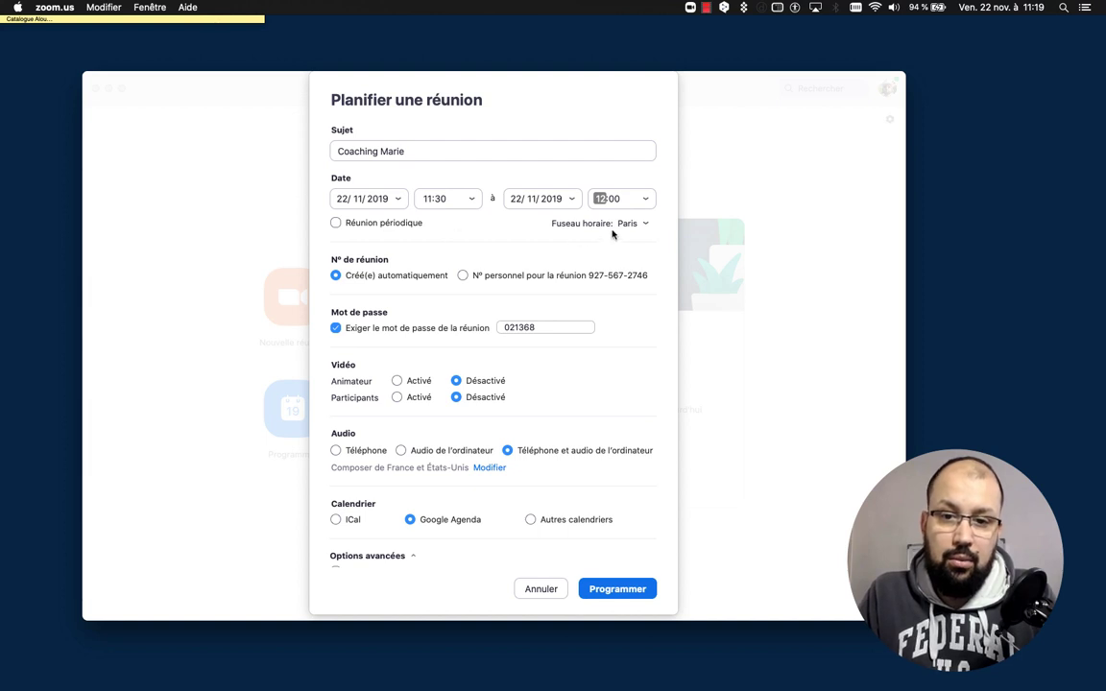
click(614, 589)
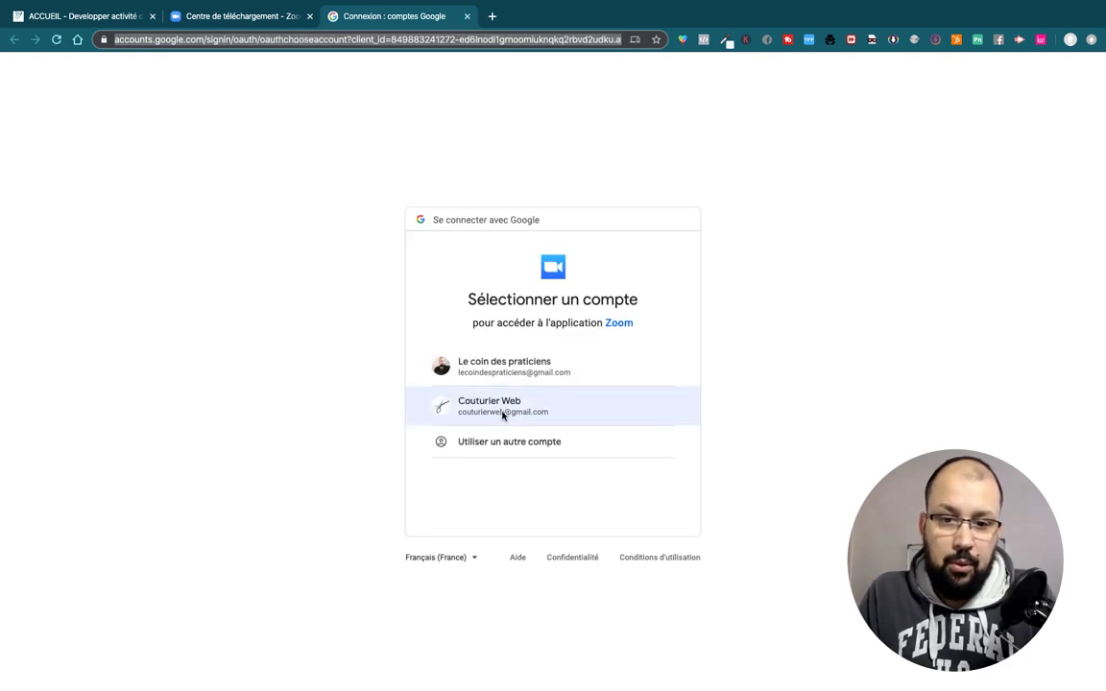
Grant calendar access with the second Google account and exit Chrome's full screen
click(501, 415)
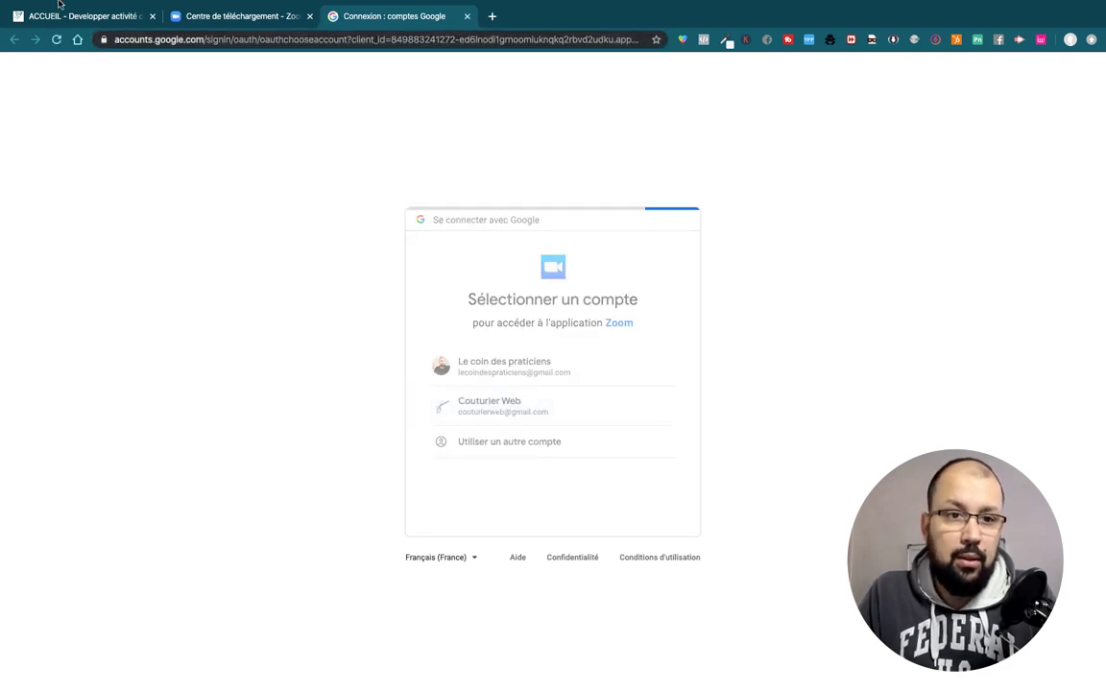
mouse_move(59, 4)
click(38, 21)
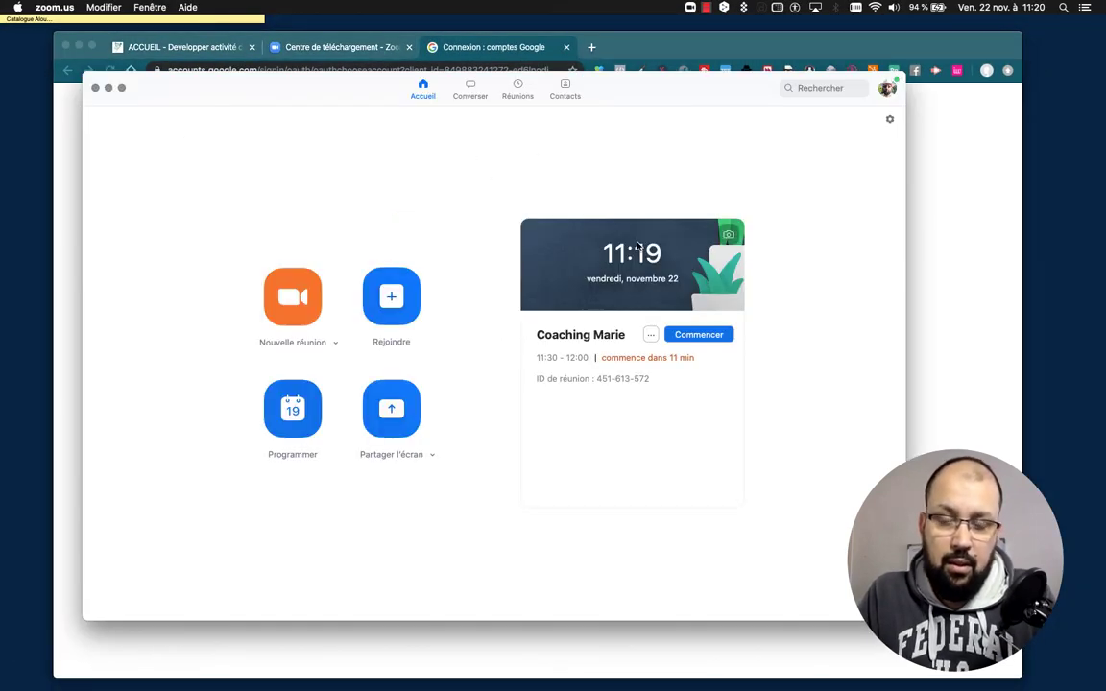
Show the coaching meeting's invitation in the Réunions tab and copy it to the clipboard
click(517, 91)
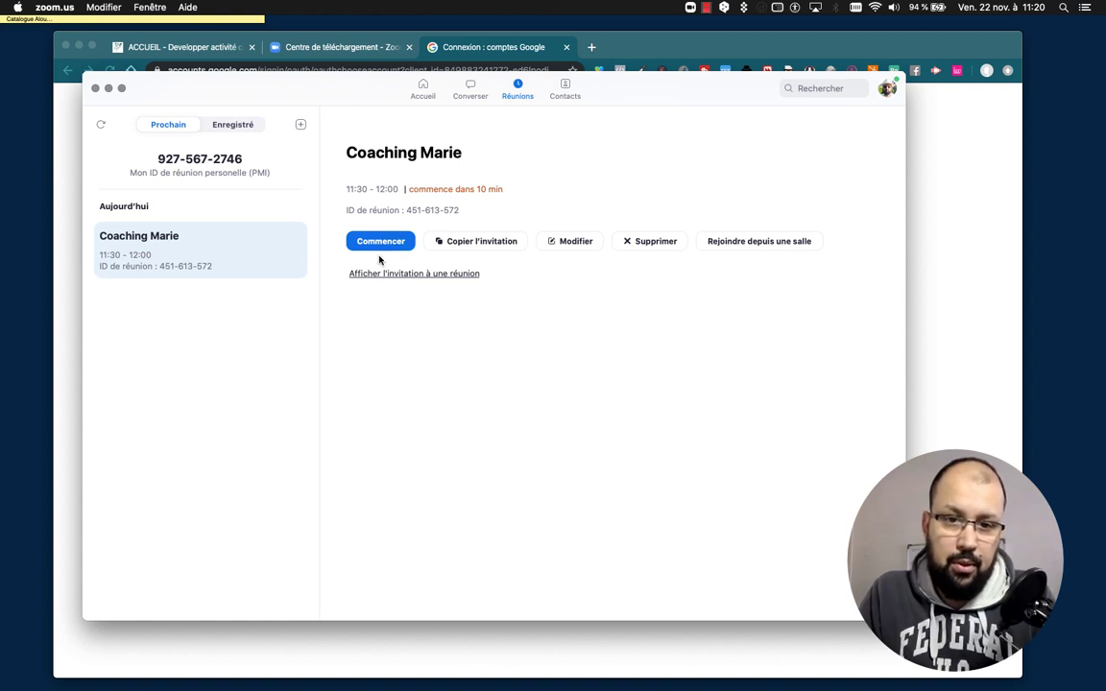
click(379, 275)
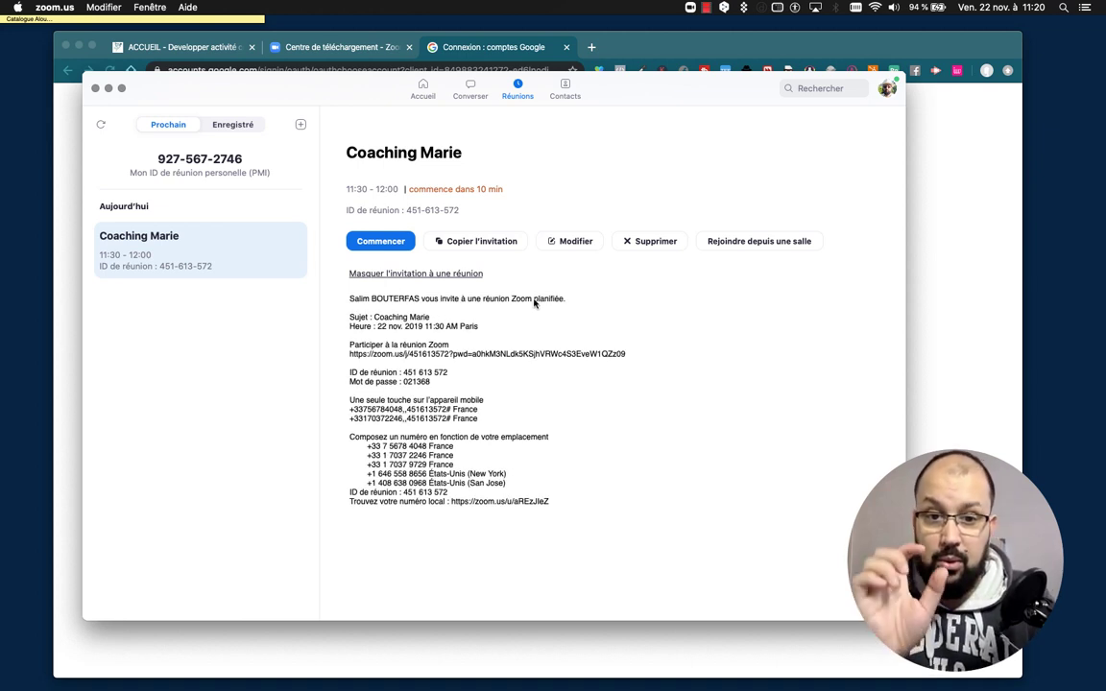
click(480, 243)
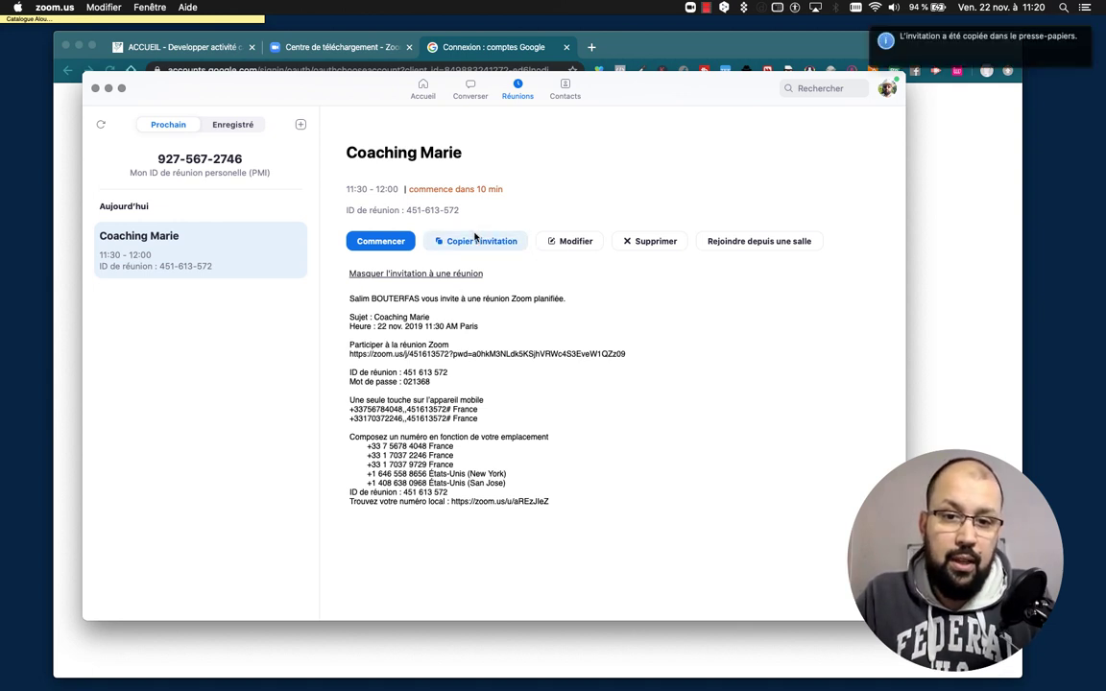
click(559, 242)
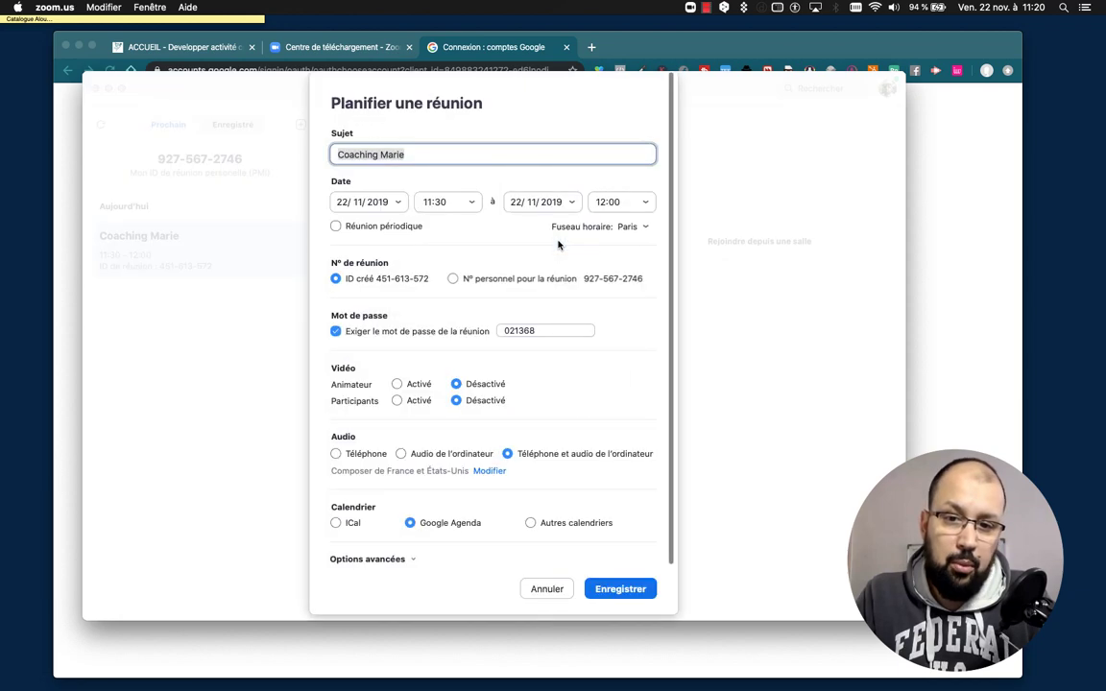
click(546, 588)
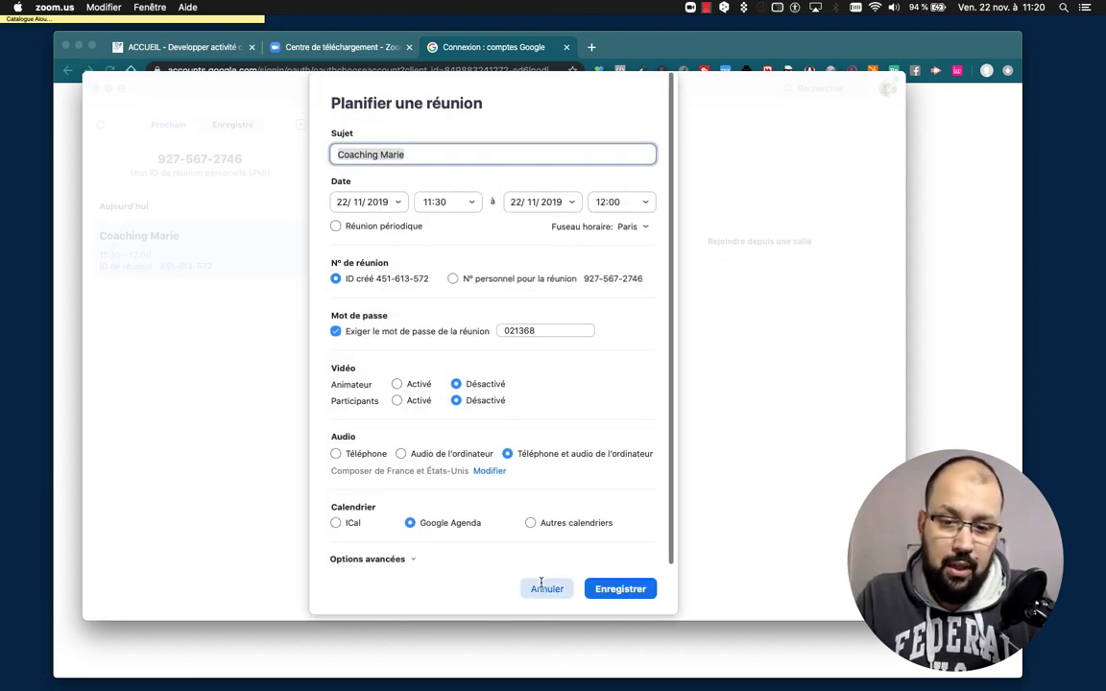
click(471, 243)
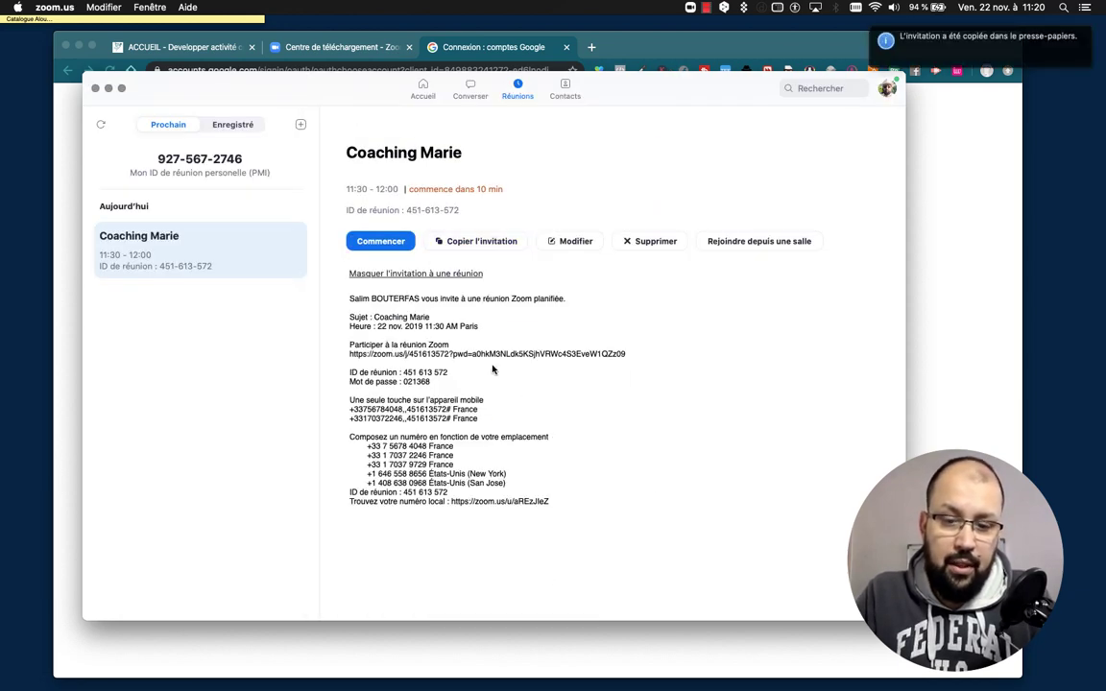
key(super+space)
Launch Notes, create a new note, and paste the Zoom invitation into it
text(notes)
key(Return)
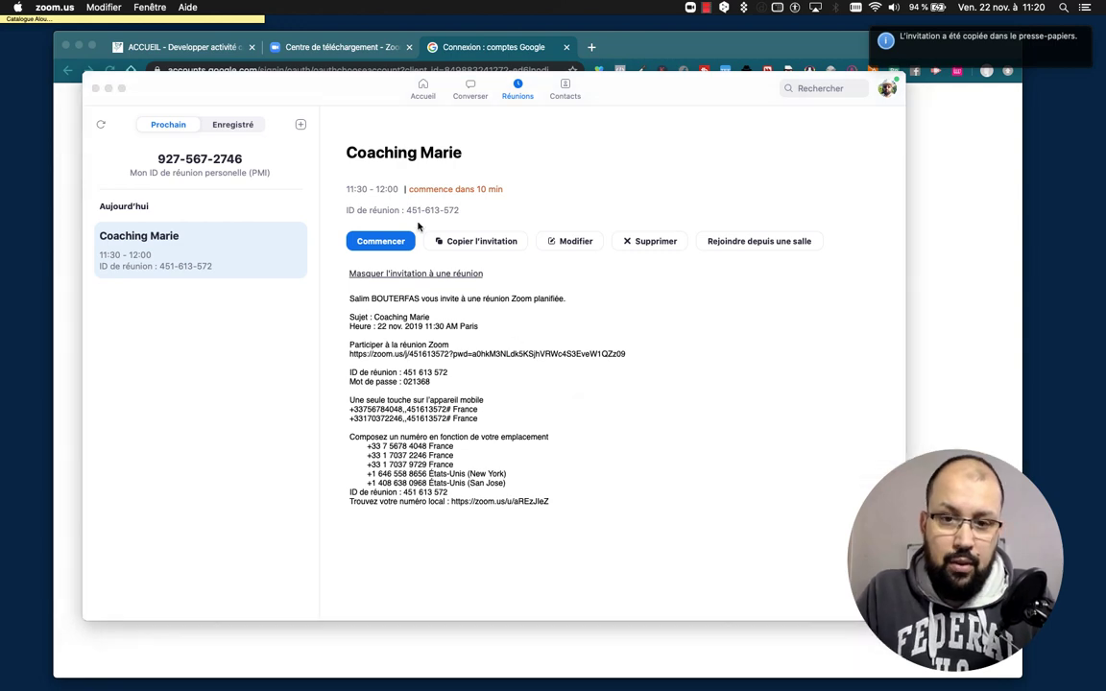
key(super+n)
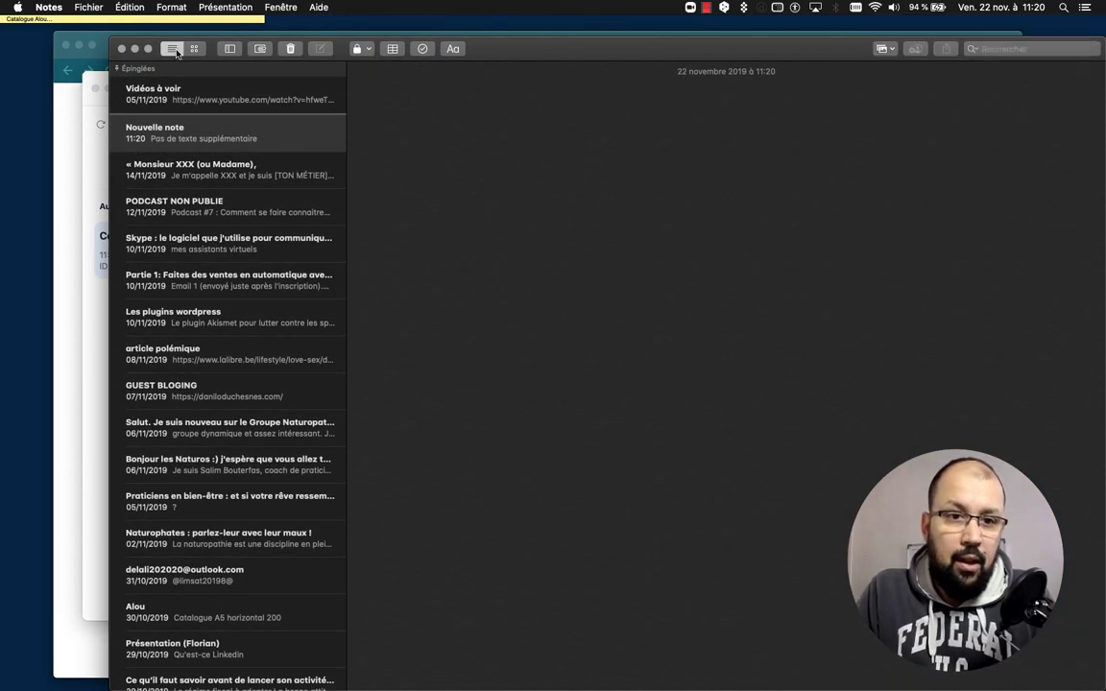
key(super+2)
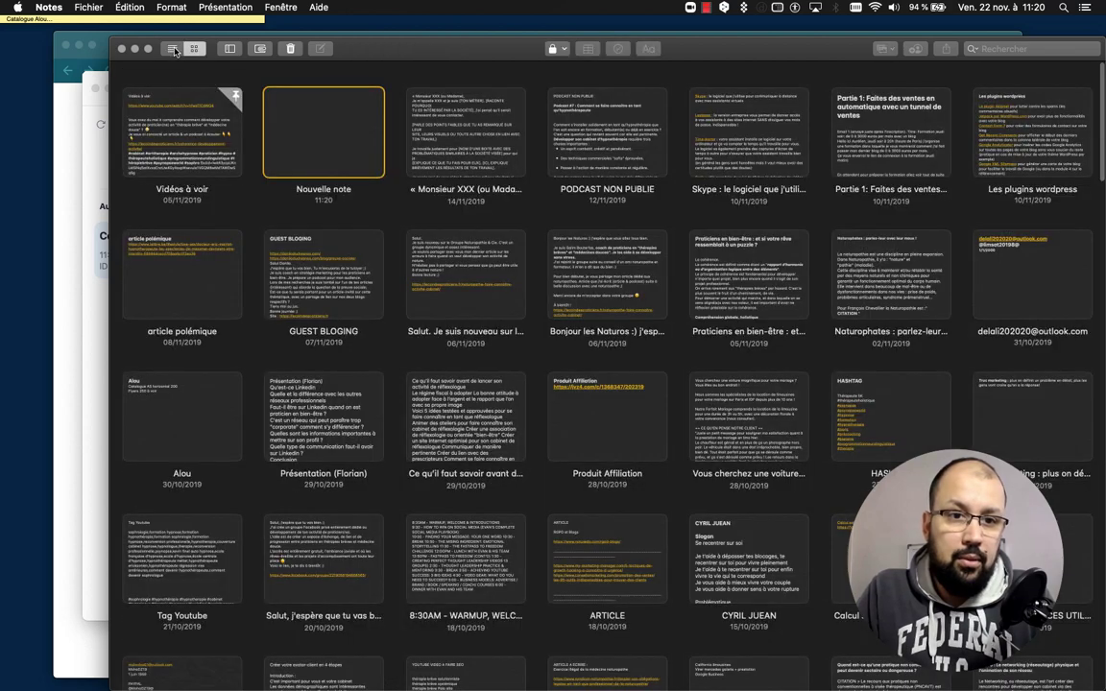
click(173, 49)
key(super+n)
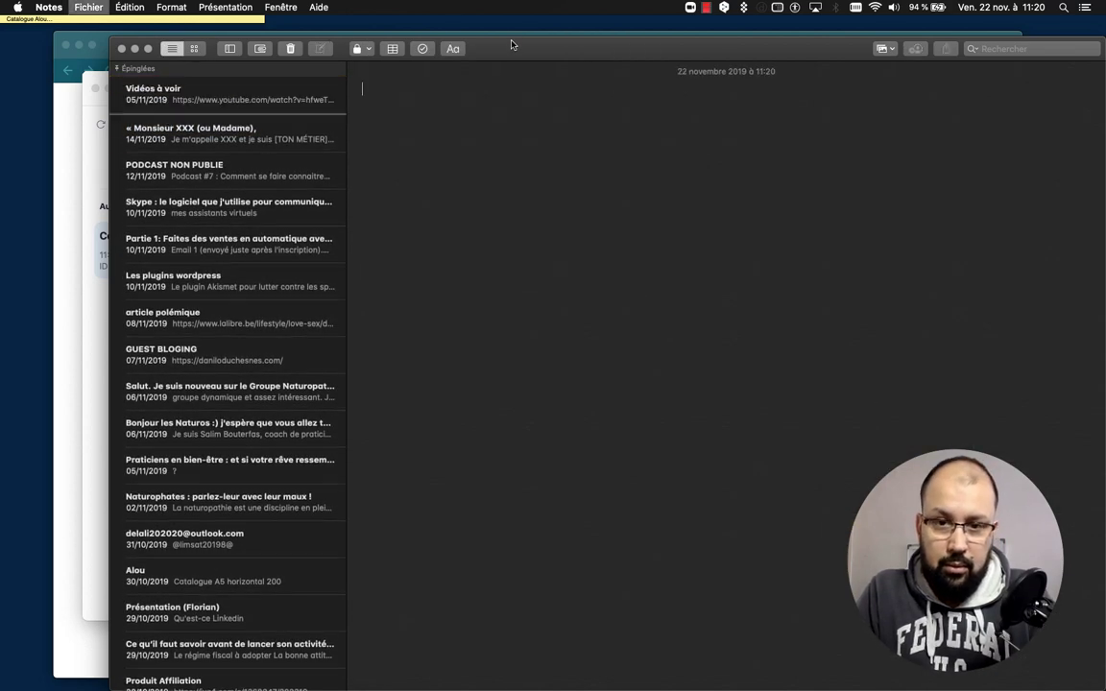
drag(514, 44, 564, 139)
key(super+v)
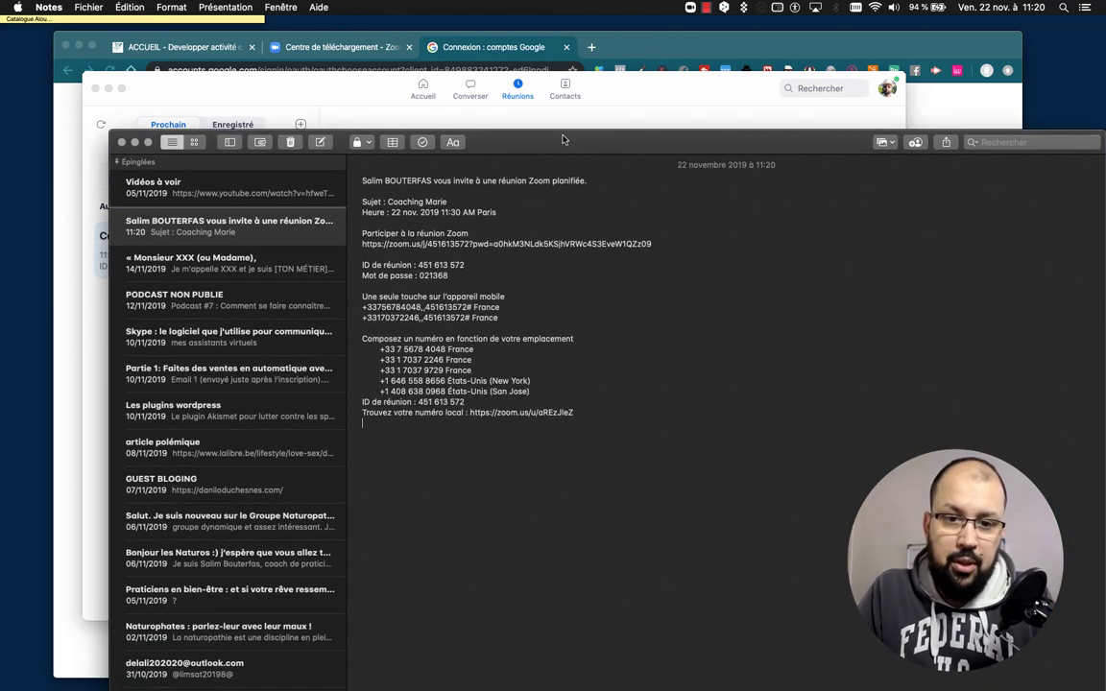
Replace the subject lines with 'Bonjour' and a connection-link sentence, and delete the dial-in details
drag(480, 238, 363, 201)
text(Bono)
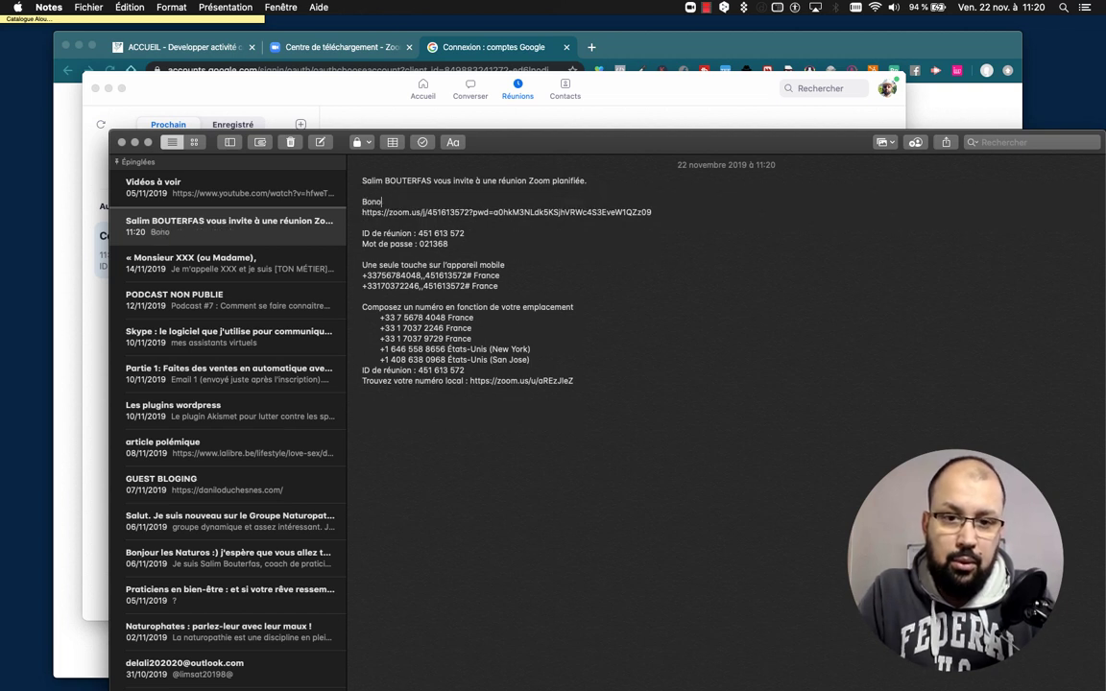
text(ujour)
key(Return)
text(Voici les len d)
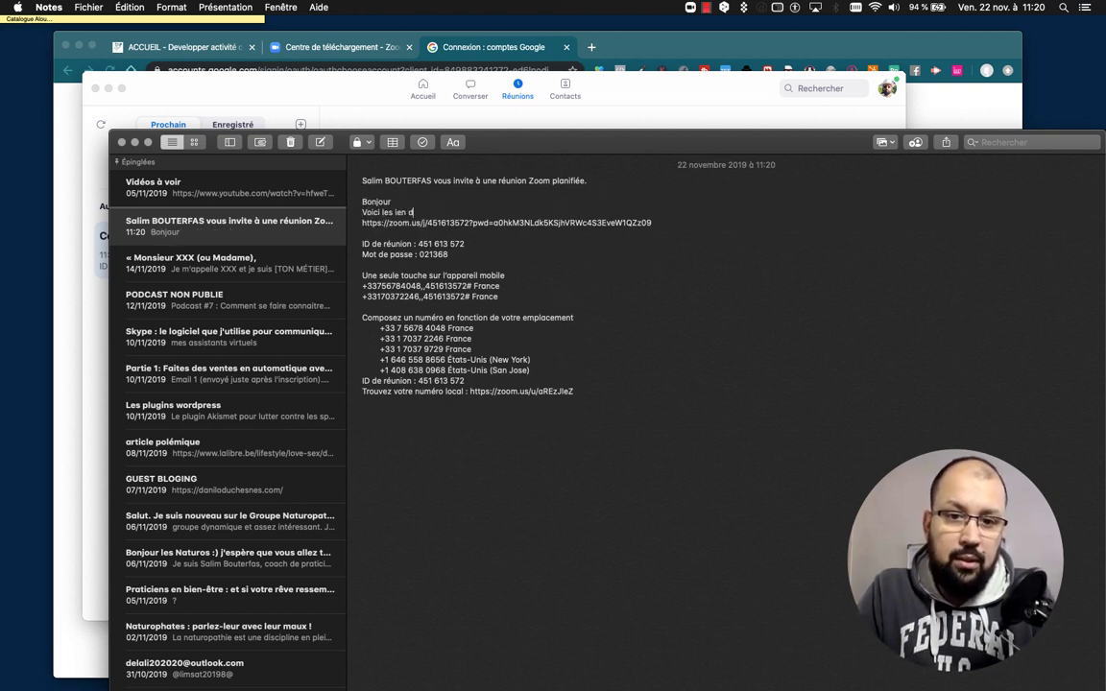
key(BackSpace)
key(BackSpace)
key(BackSpace)
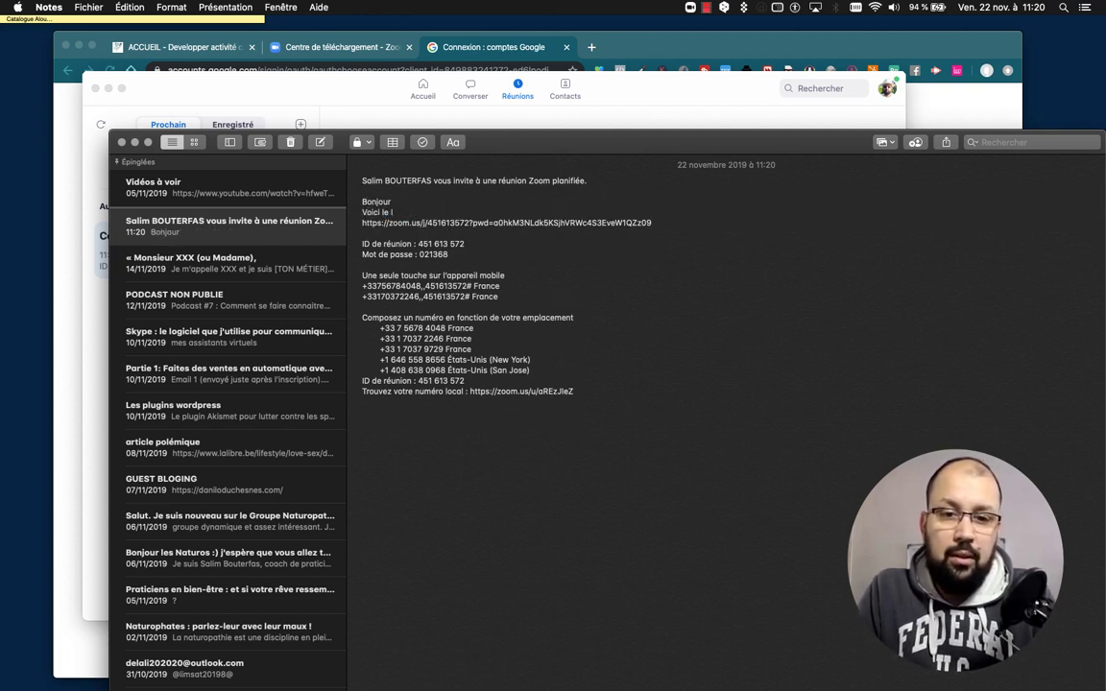
text(de connexion pour)
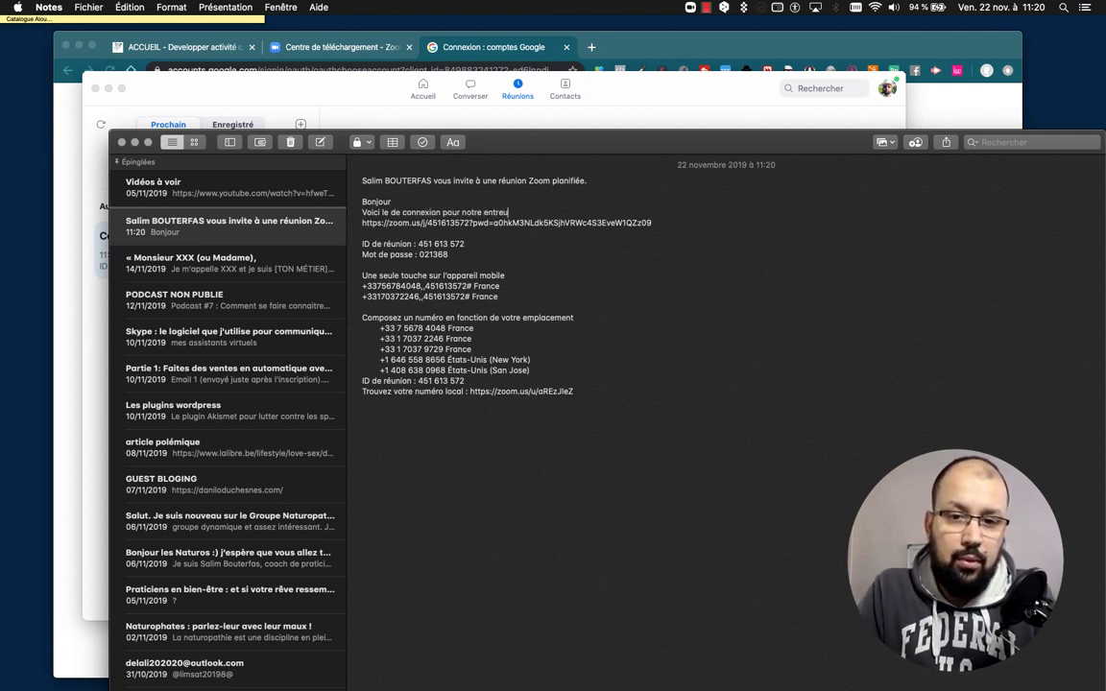
text( notre entrevue)
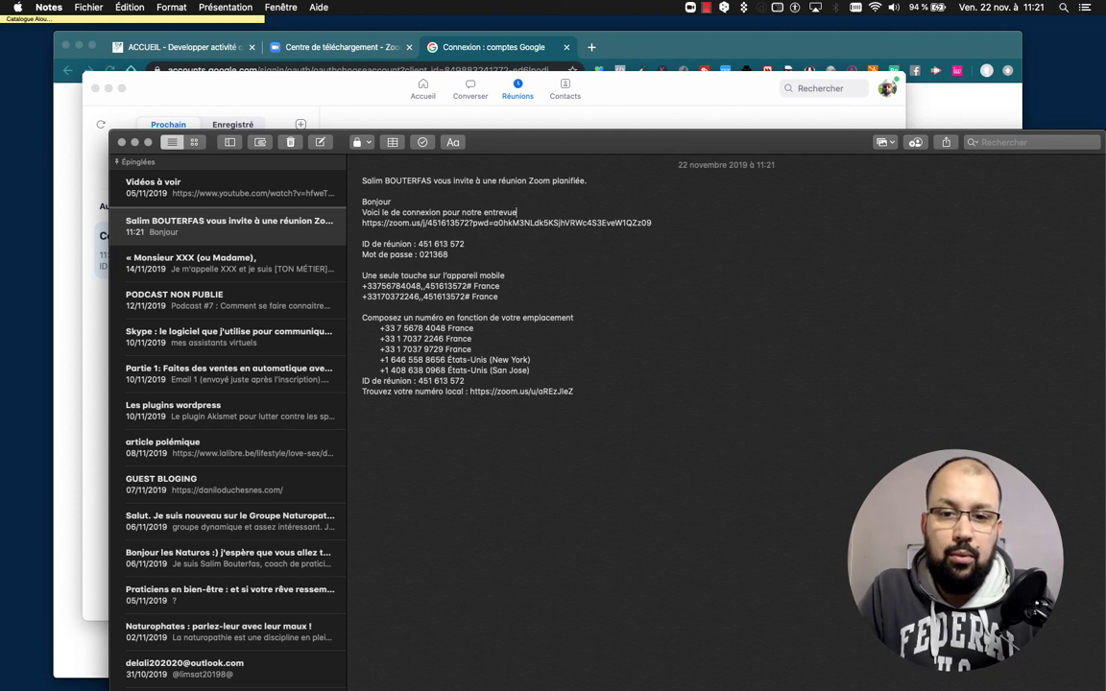
text( de Xh à te)
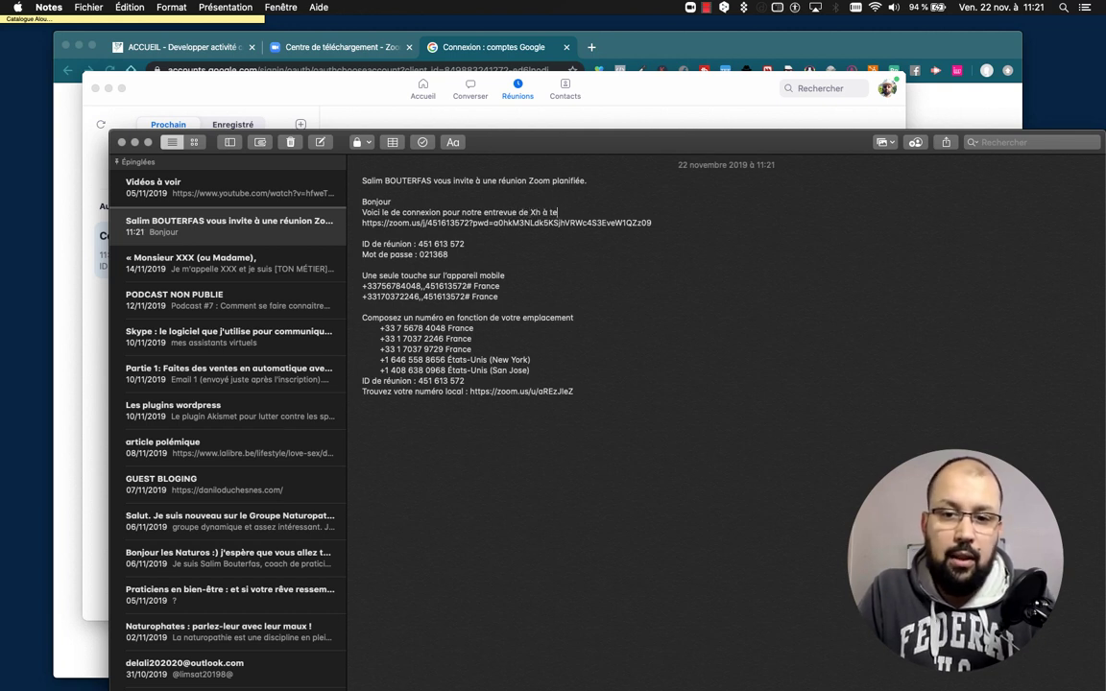
text(lle do)
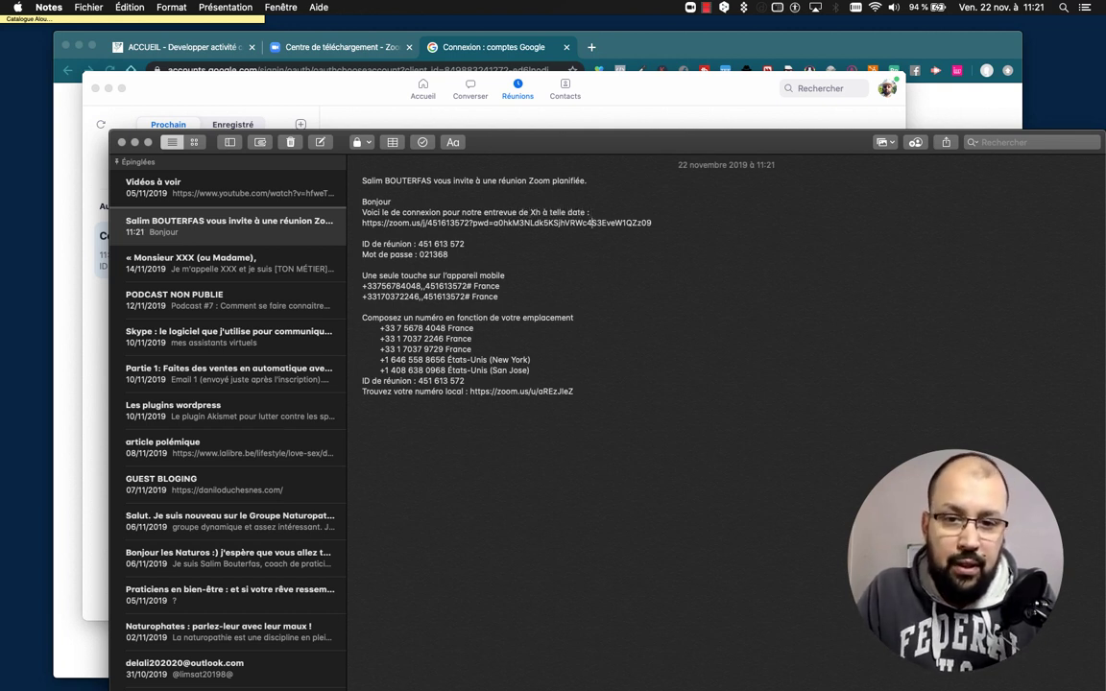
key(shift+super+Down)
key(BackSpace)
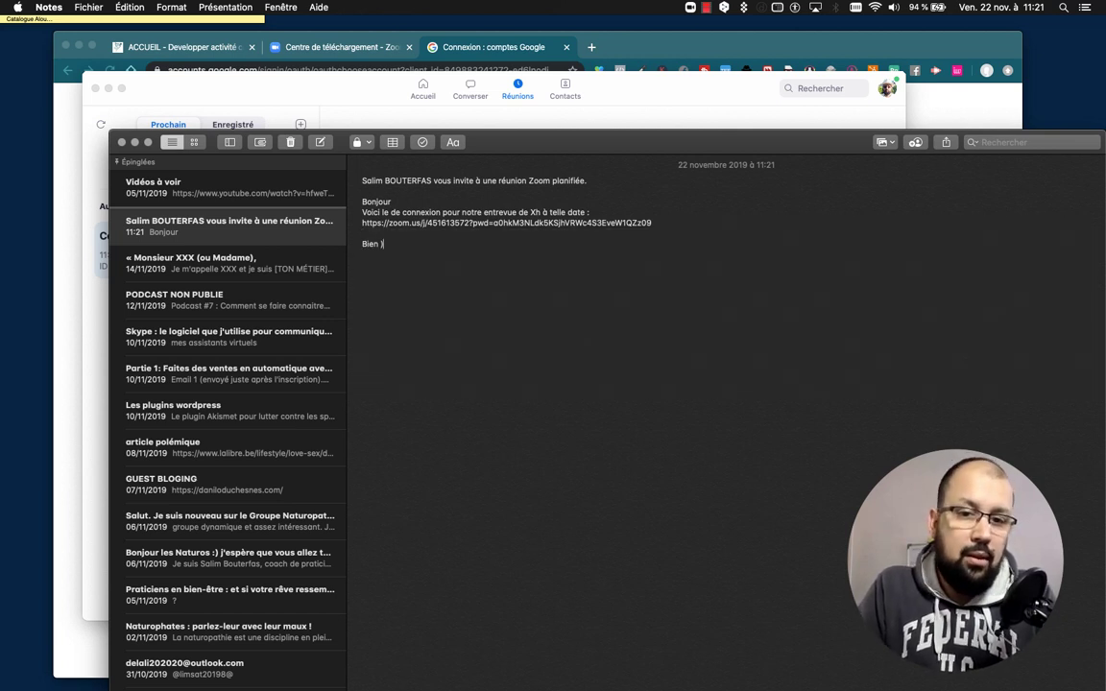
Add the 'Bien à vous.' sign-off, a PC and mobile app explanation, and a download-link line
text(Bien à vous.)
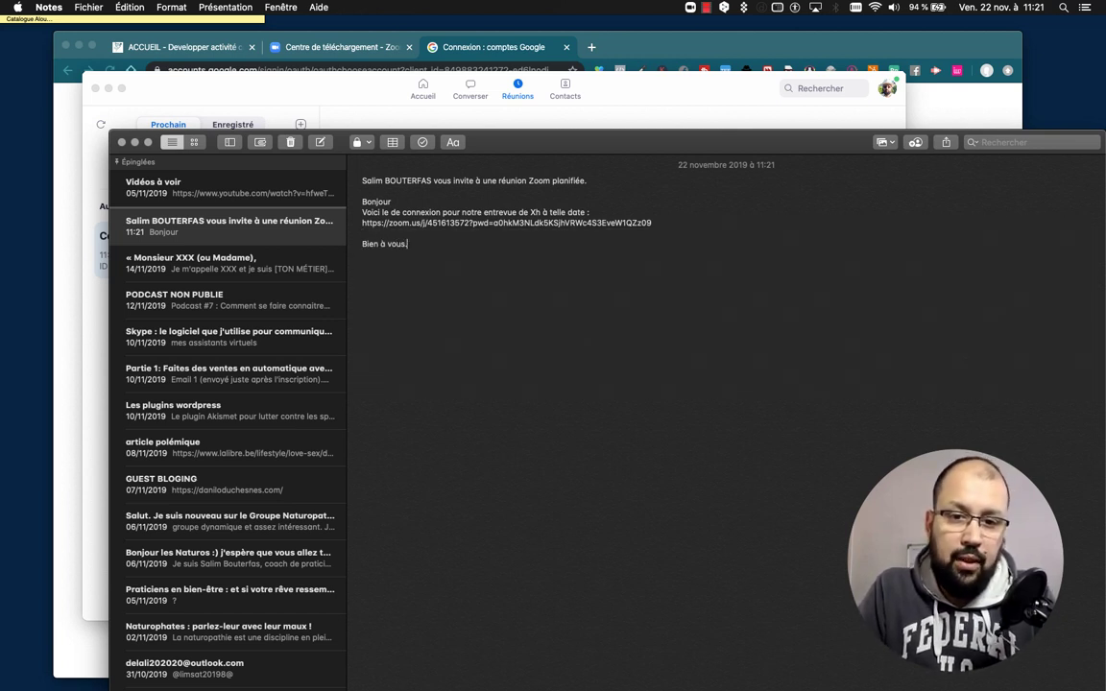
key(Up)
key(Return)
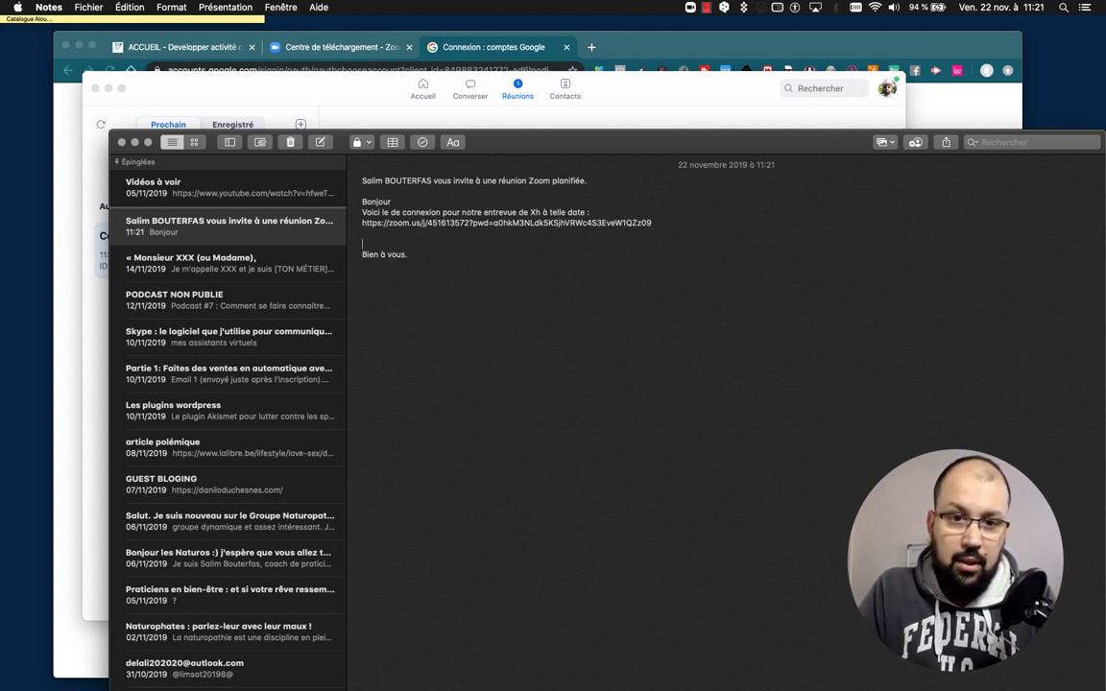
key(Return)
key(Up)
text(Merci de)
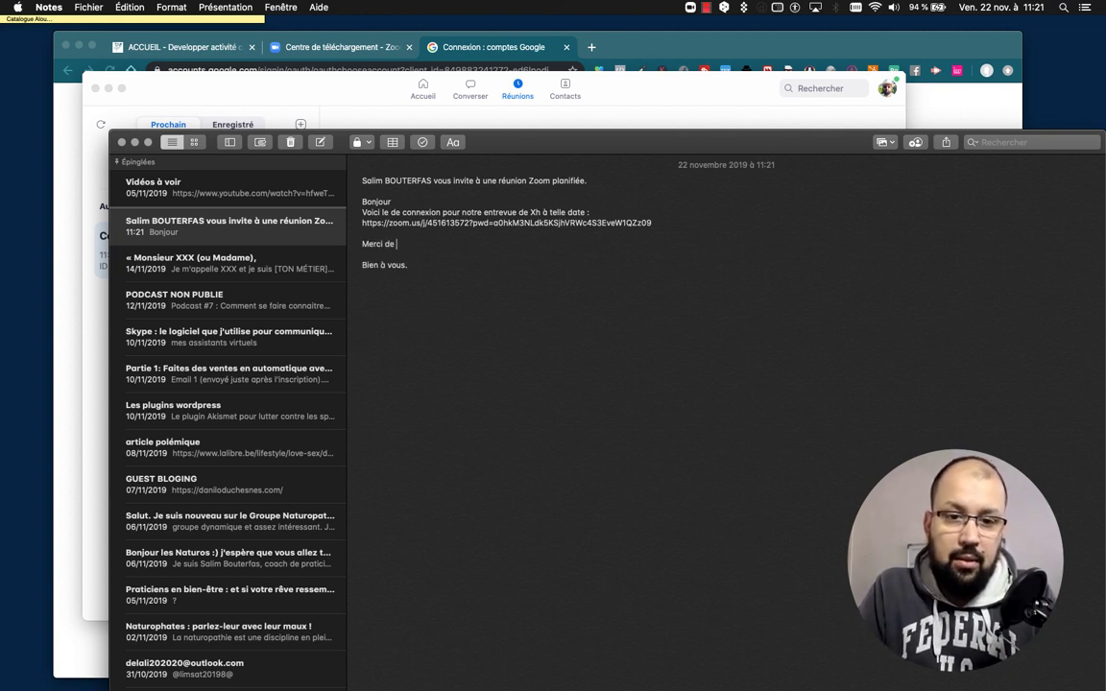
key(super+BackSpace)
text(J'utilise un)
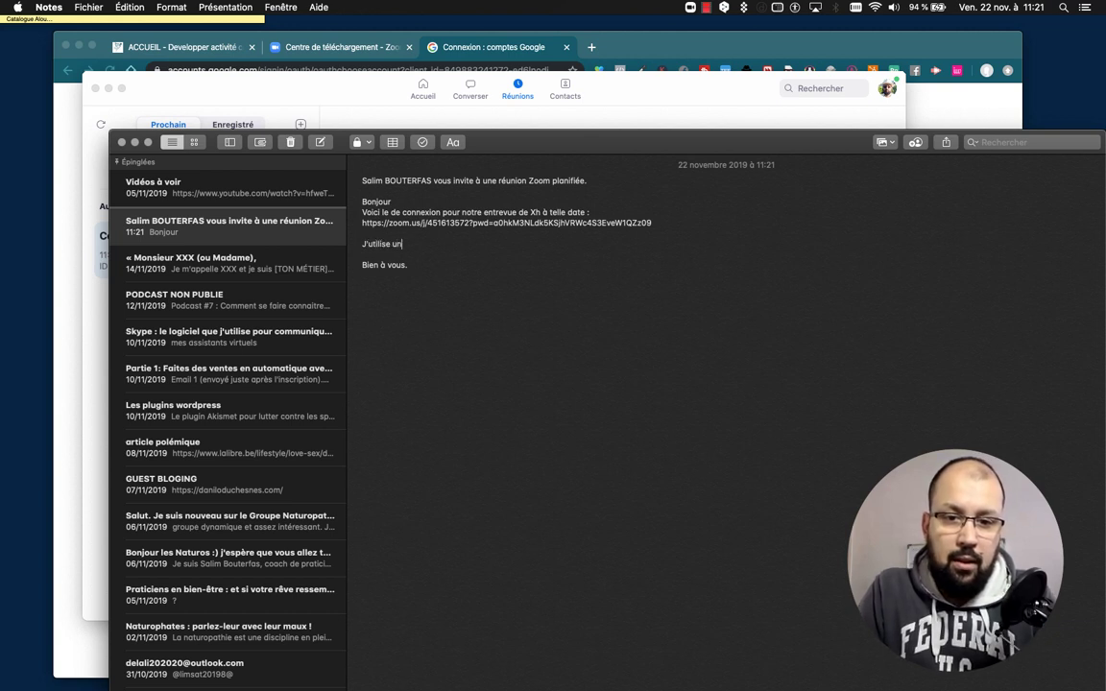
text(e application)
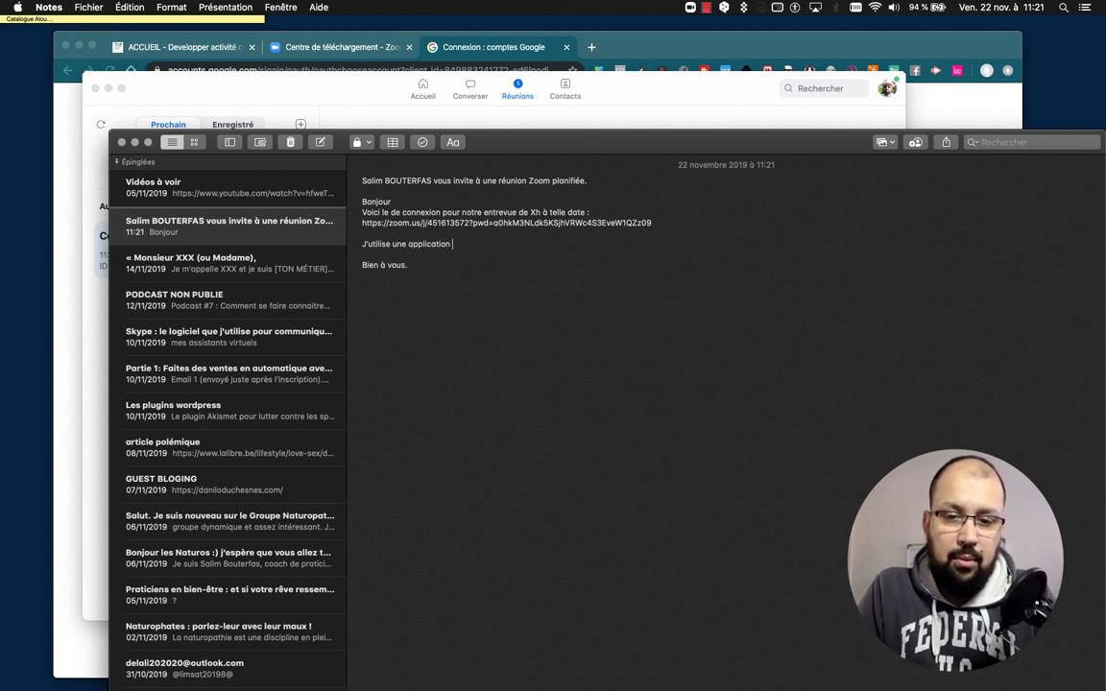
text( PC)
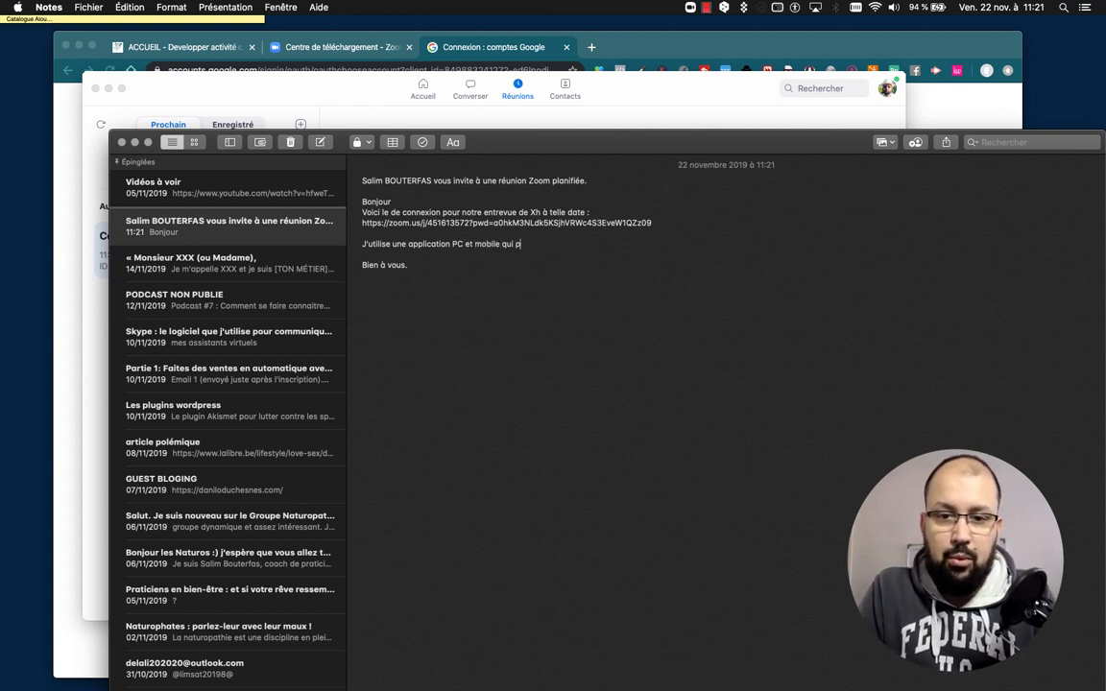
text( et mobile qui nous permettra )
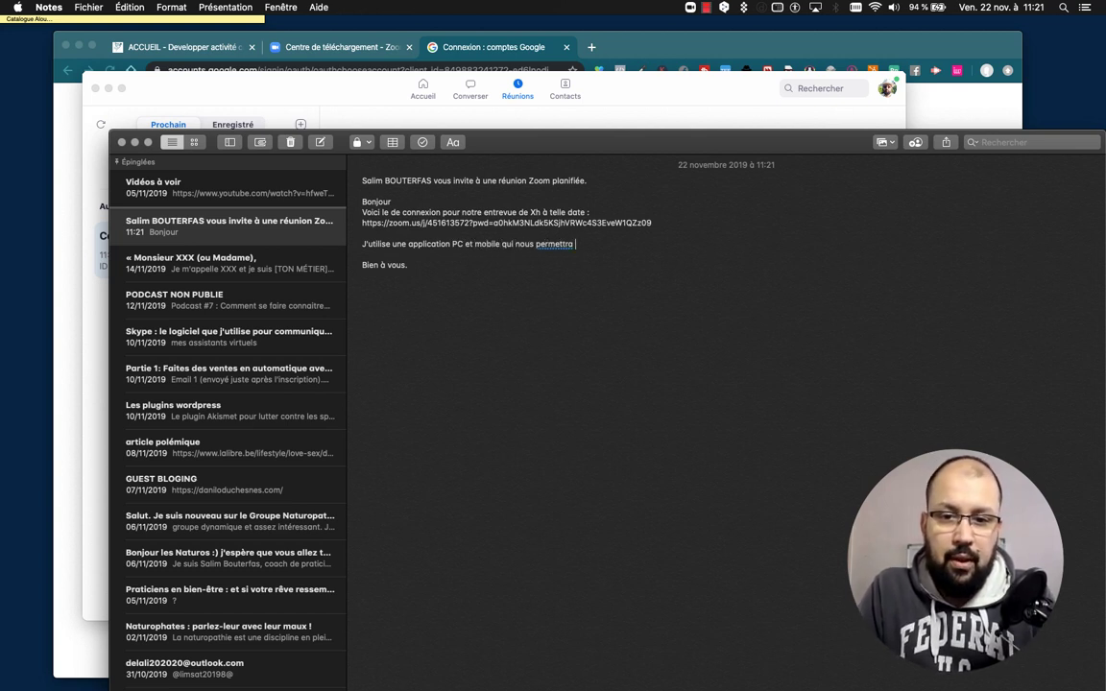
text(de mieux conef)
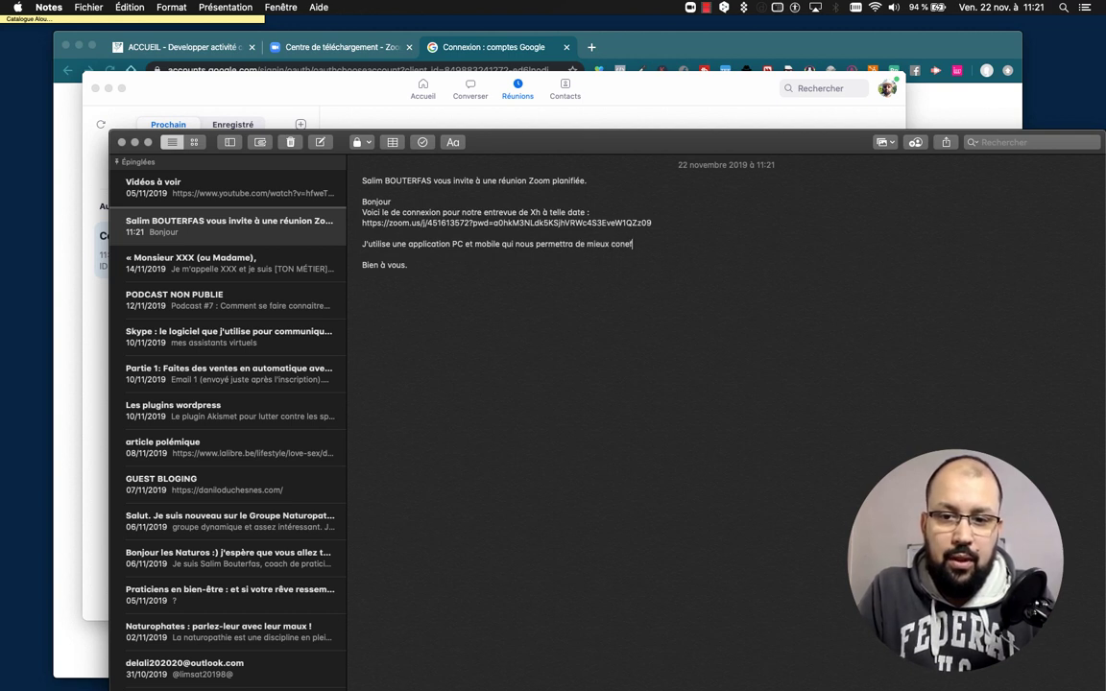
text(ser.)
key(BackSpace)
key(BackSpace)
key(BackSpace)
key(BackSpace)
key(BackSpace)
key(BackSpace)
key(BackSpace)
key(BackSpace)
key(BackSpace)
key(BackSpace)
key(BackSpace)
text(v)
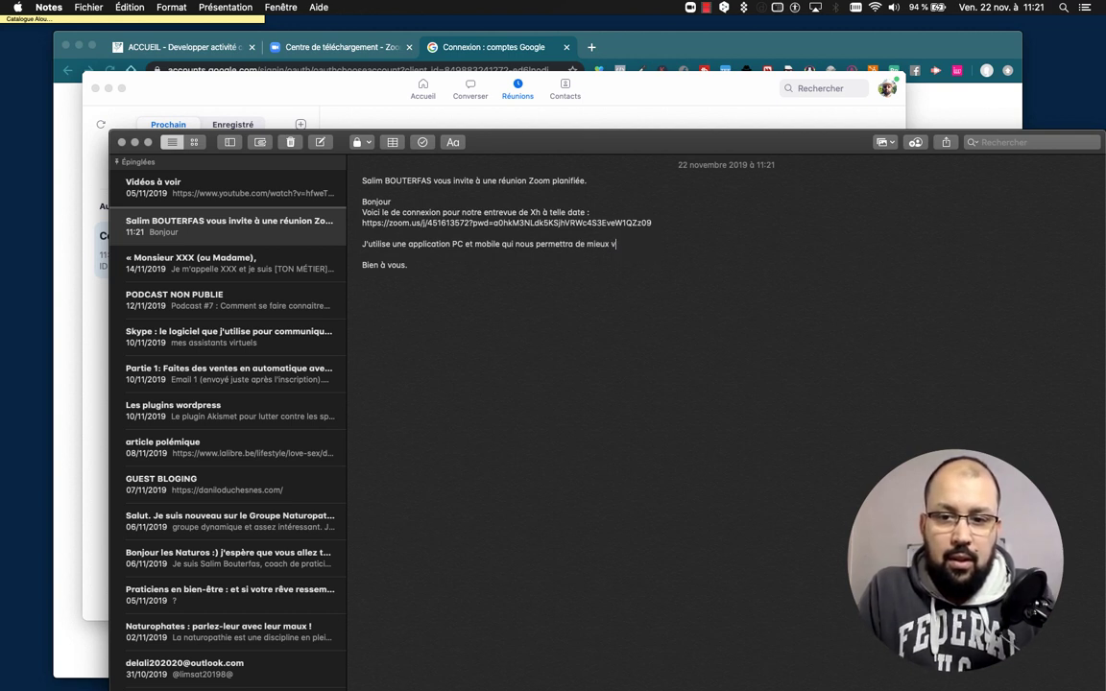
key(BackSpace)
key(BackSpace)
key(BackSpace)
key(BackSpace)
key(BackSpace)
key(BackSpace)
text(convers)
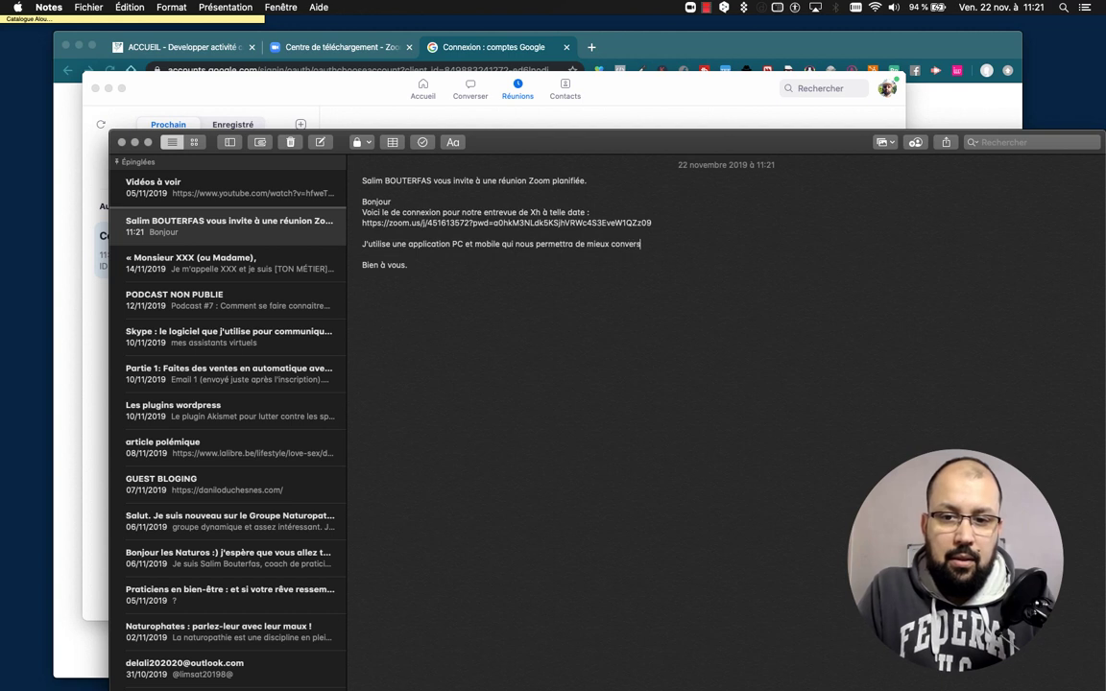
text(er.)
key(Return)
text(Vous trouverez)
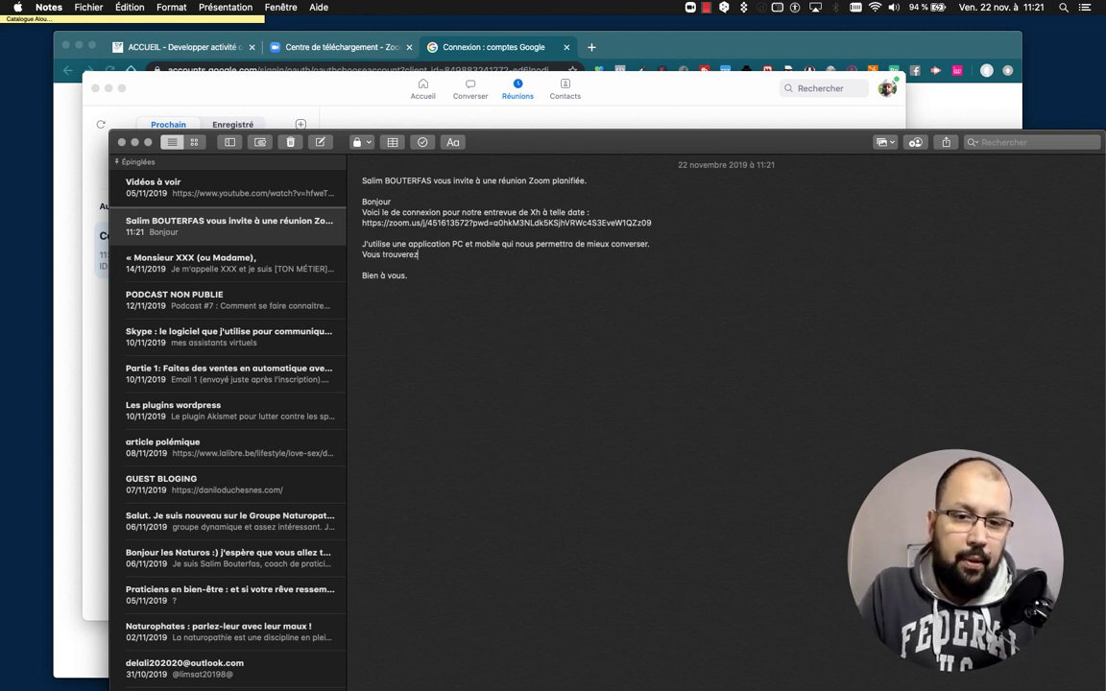
text( le lien de elé)
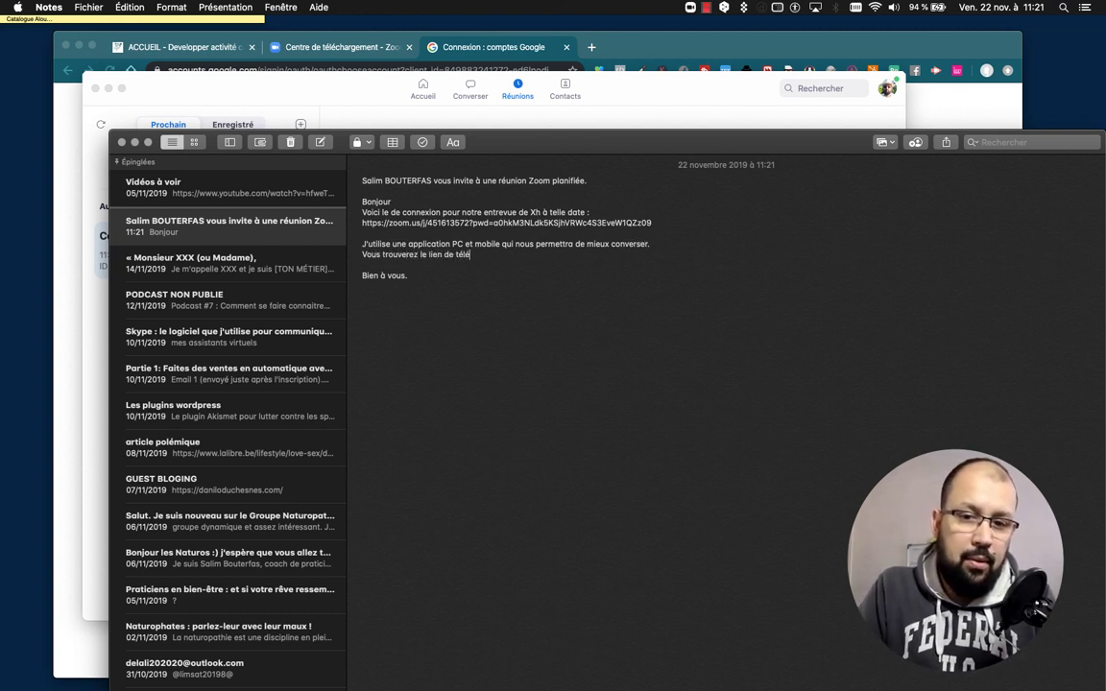
text(chargement en cliquant ici :)
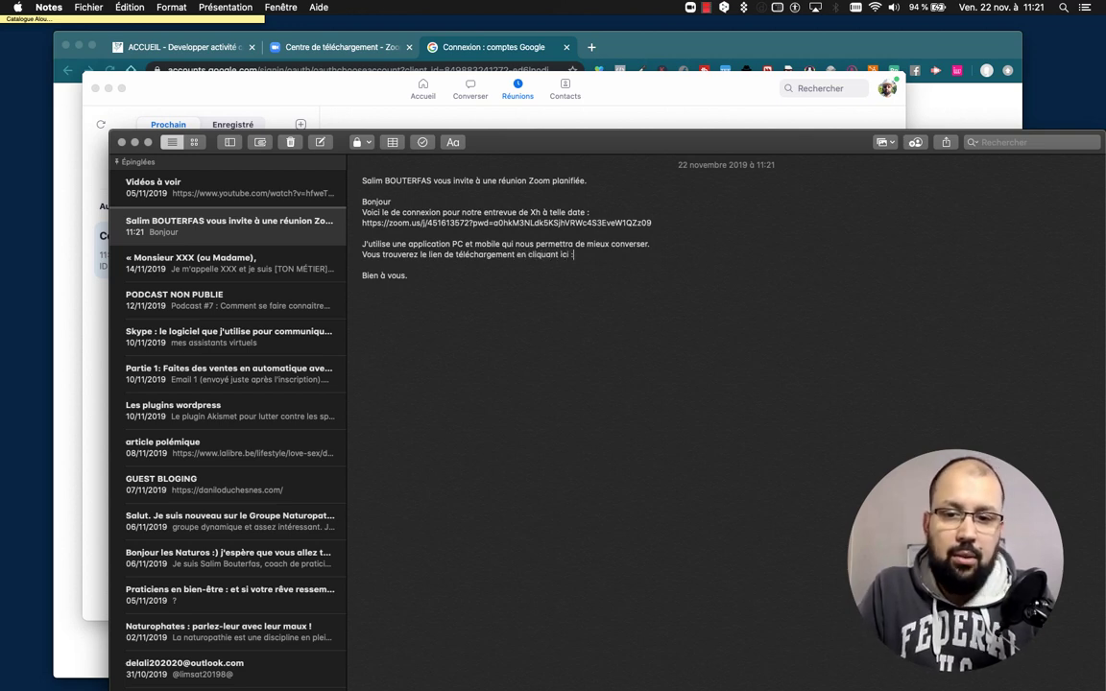
key(super+Tab)
In Chrome, close the sign-in tab and copy the Zoom client download page address
click(794, 33)
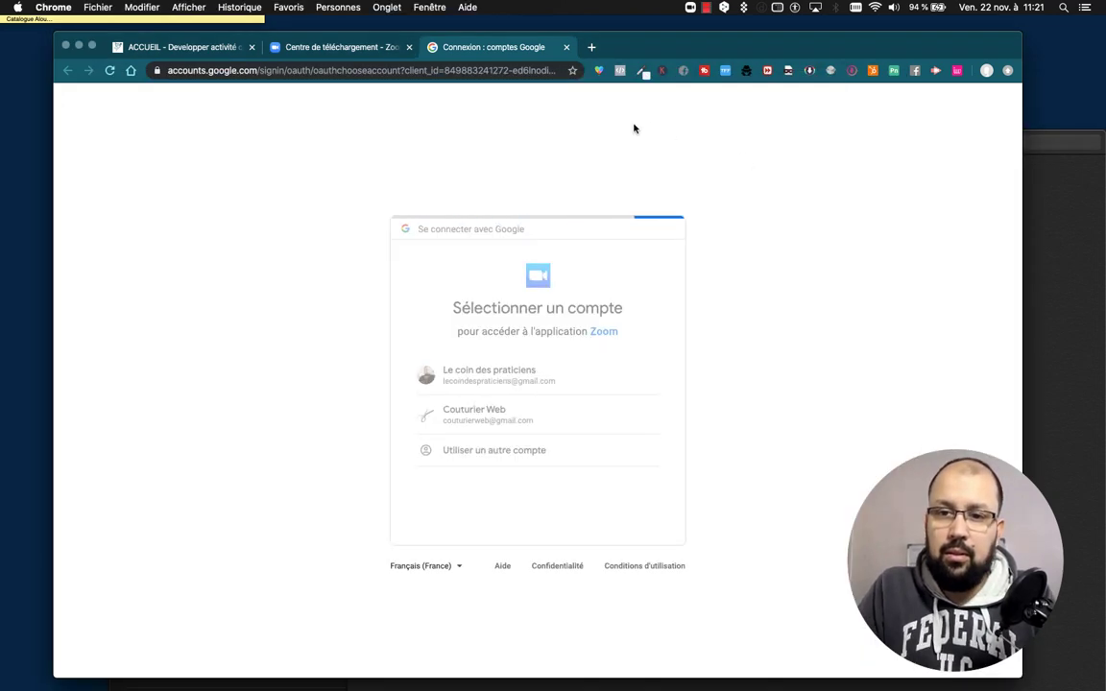
key(super+w)
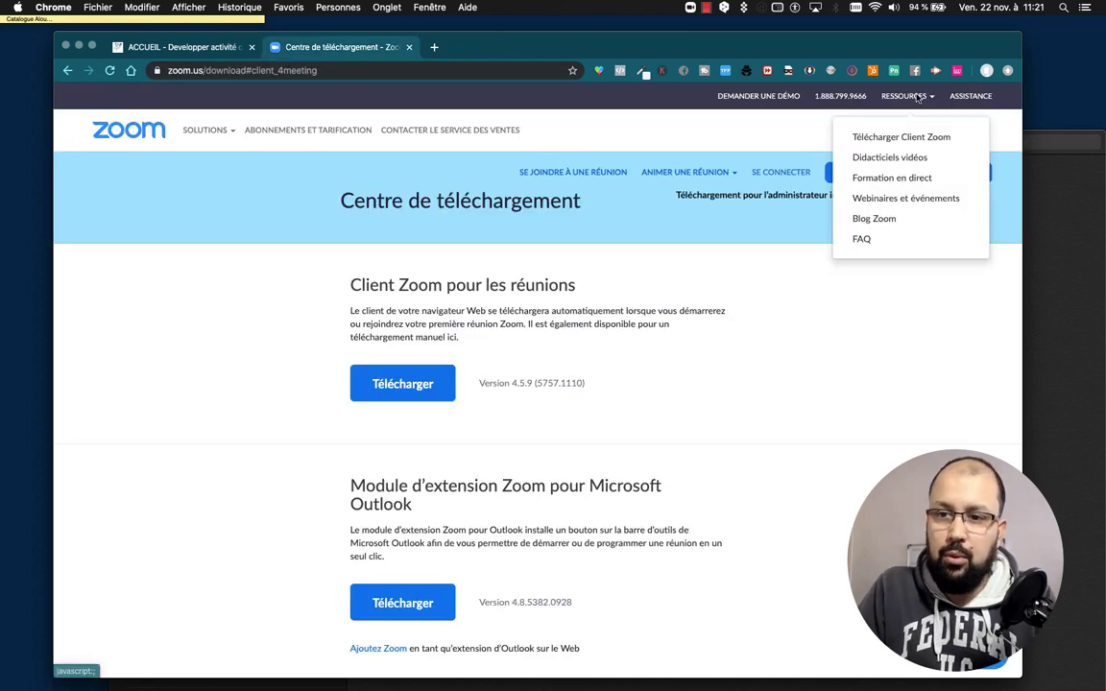
mouse_move(903, 96)
click(898, 135)
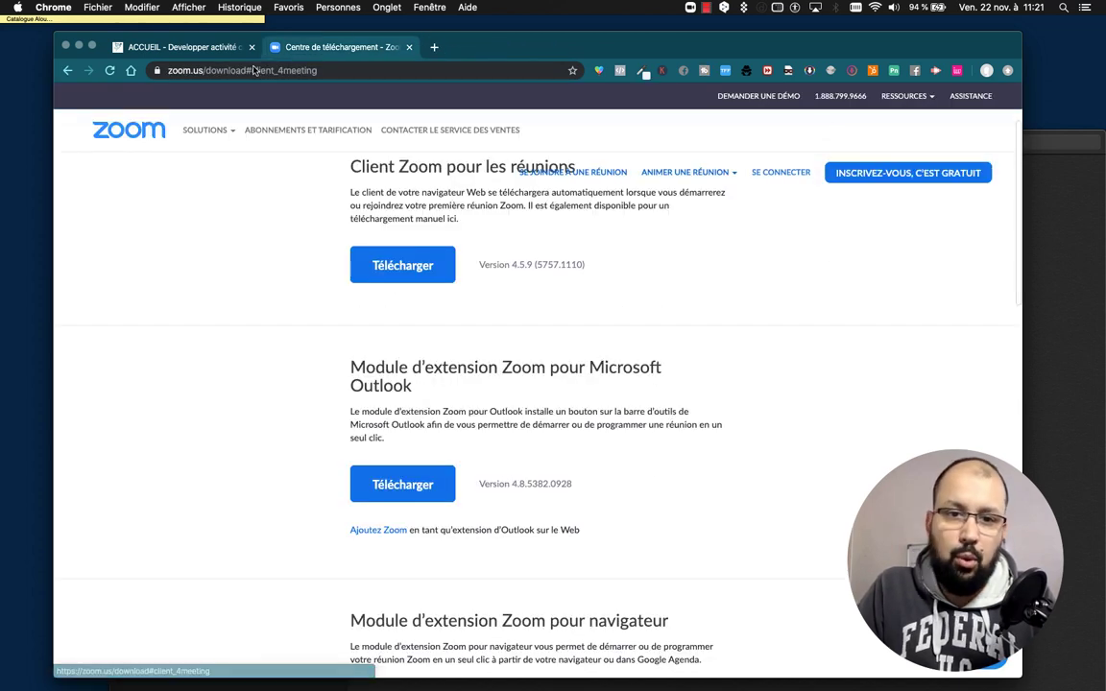
click(318, 74)
key(super+c)
right_click(319, 73)
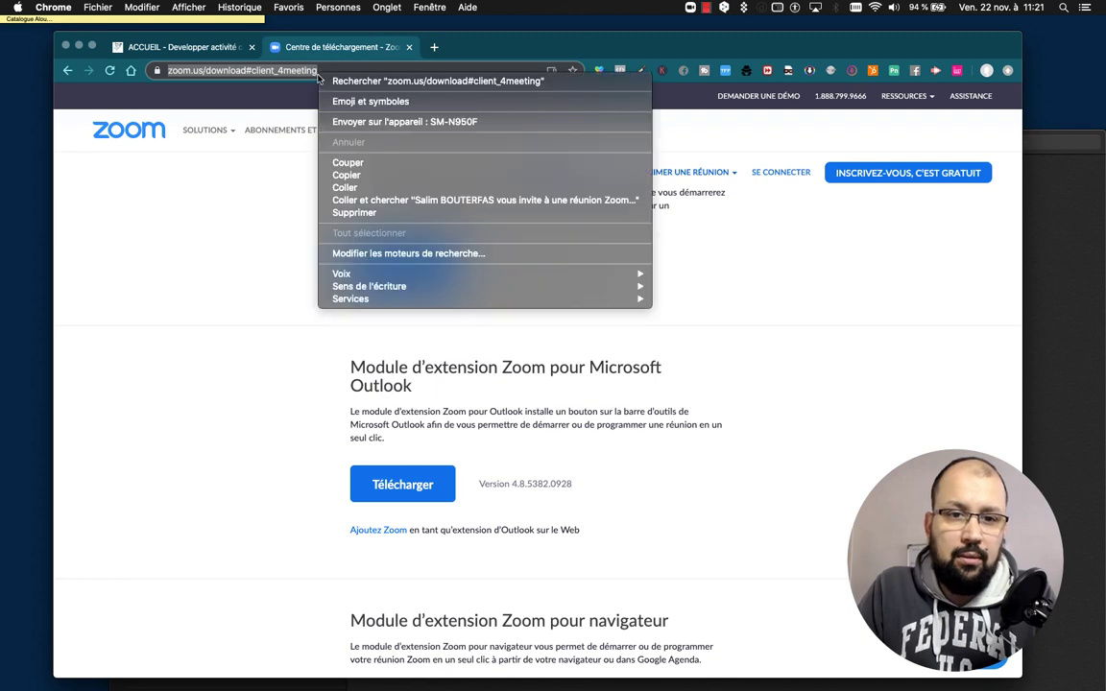
click(346, 175)
In Notes, link the word 'ici' to the copied zoom.us download address
key(super+Tab)
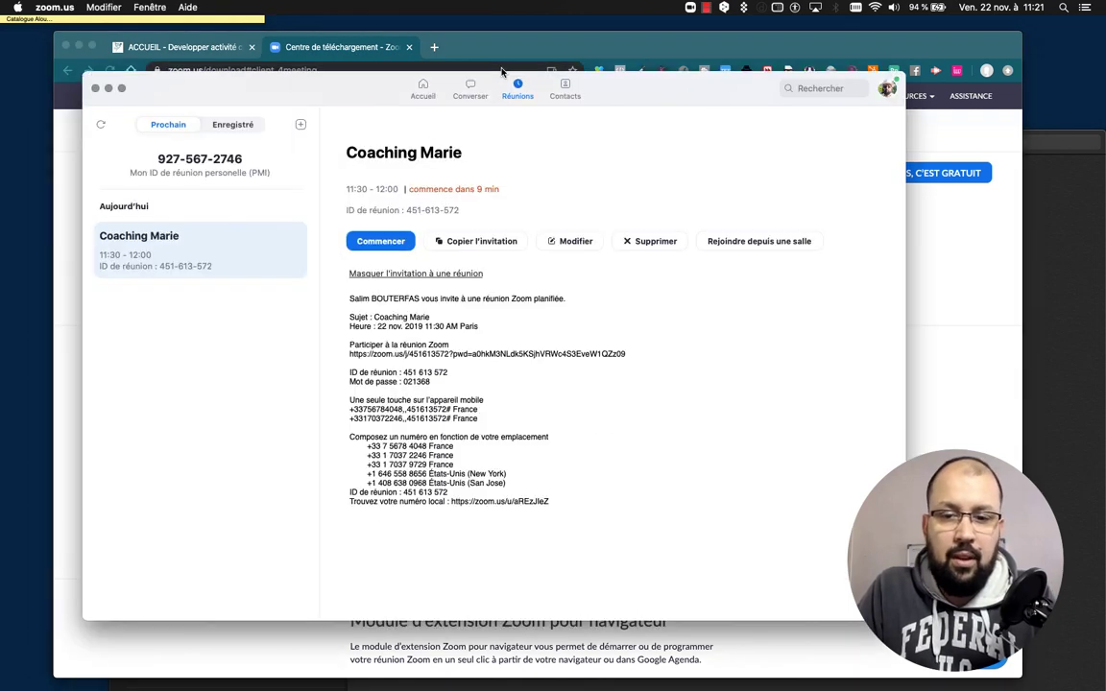
key(super+Tab)
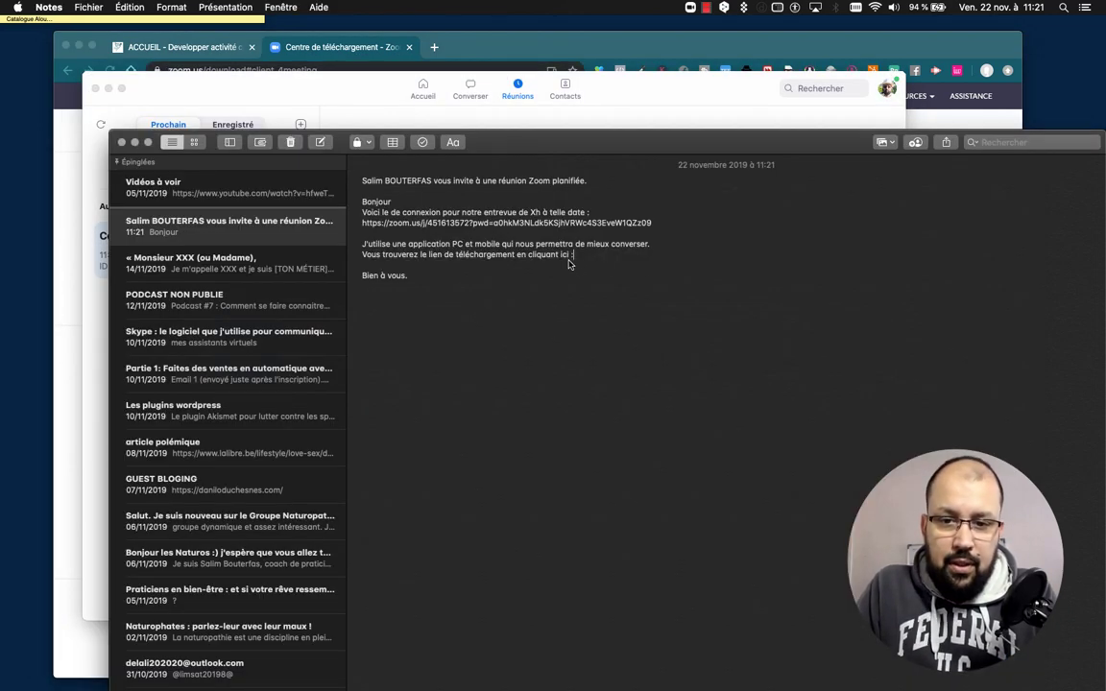
key(super+k)
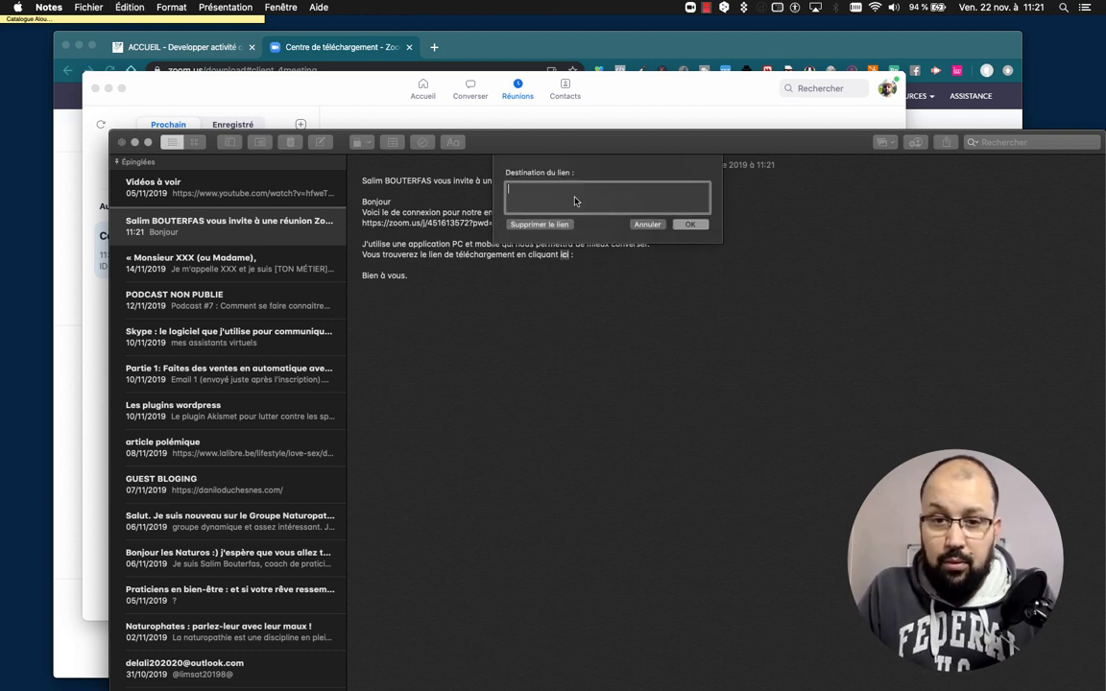
key(super+v)
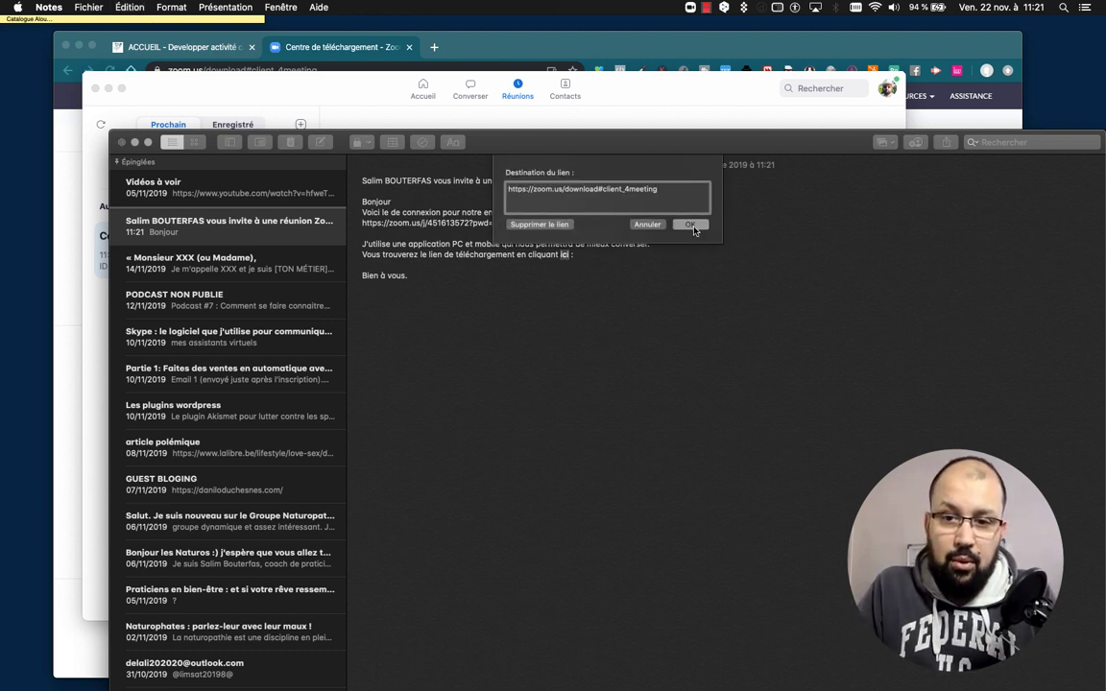
click(692, 226)
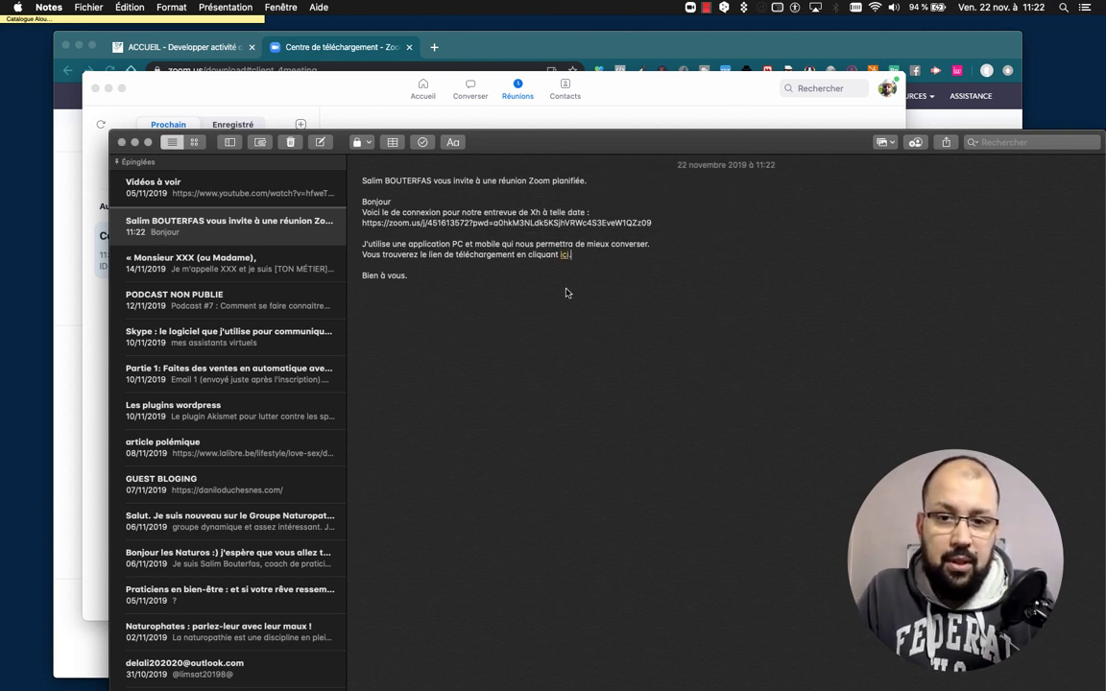
Add the client's first name after 'Bonjour' in the note's greeting, dismissing autocorrect
right_click(510, 256)
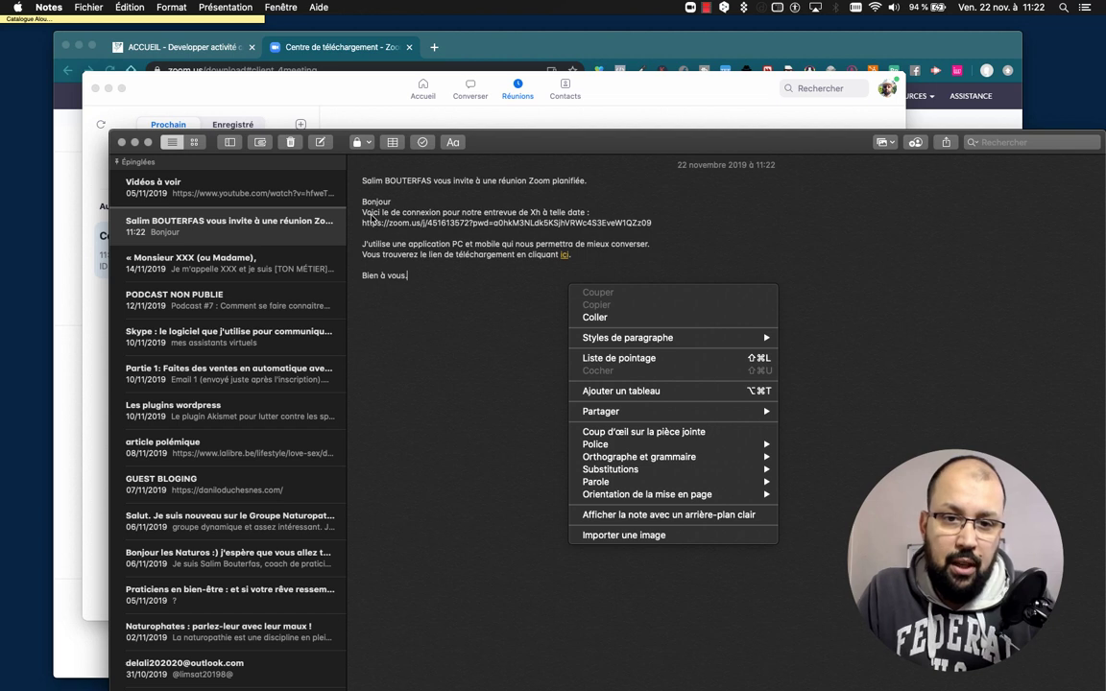
click(407, 210)
text(Marie,)
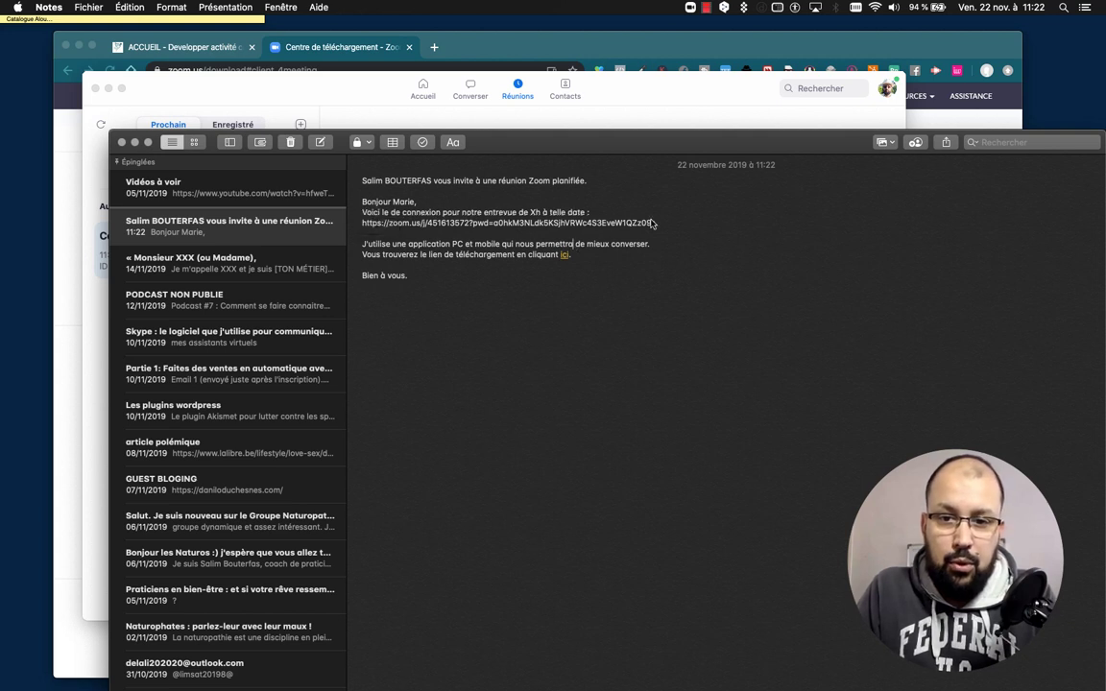
key(shift+Down)
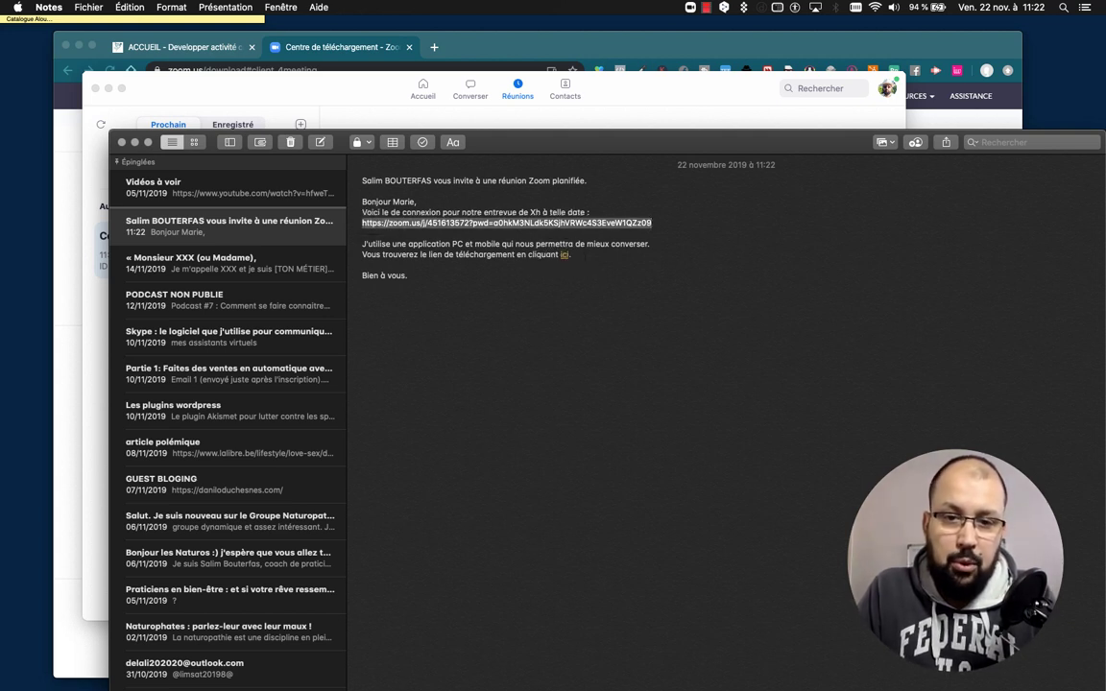
Start a new line 'Pour rejoi…' under the meeting link, then switch to Zoom
click(393, 227)
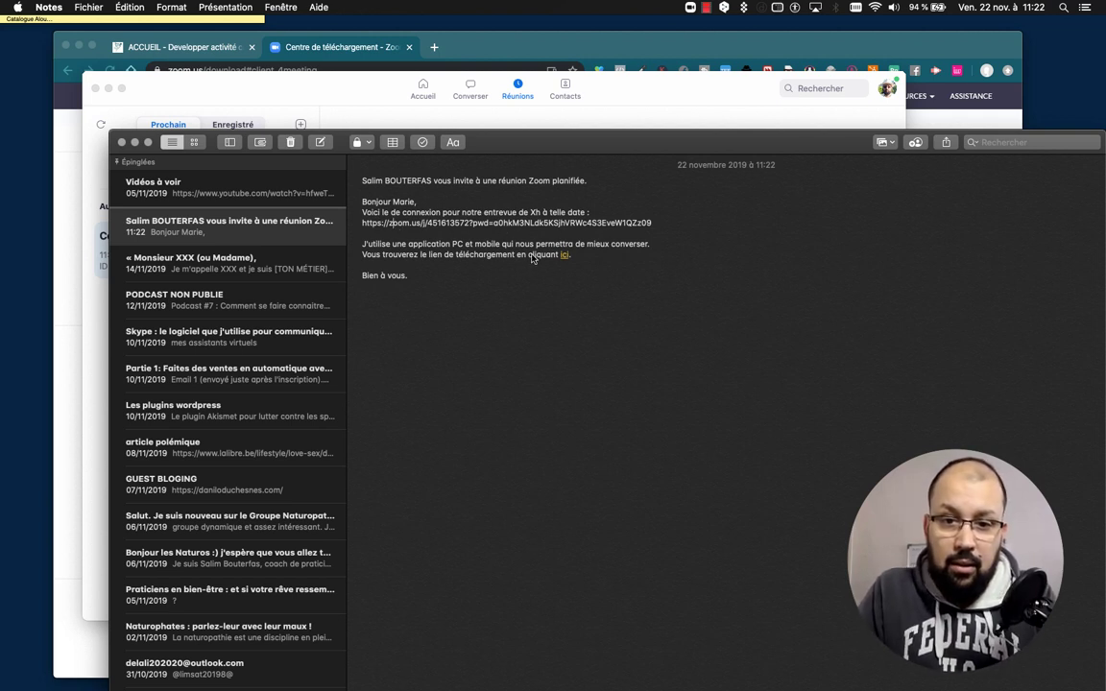
text(Pour rejoi)
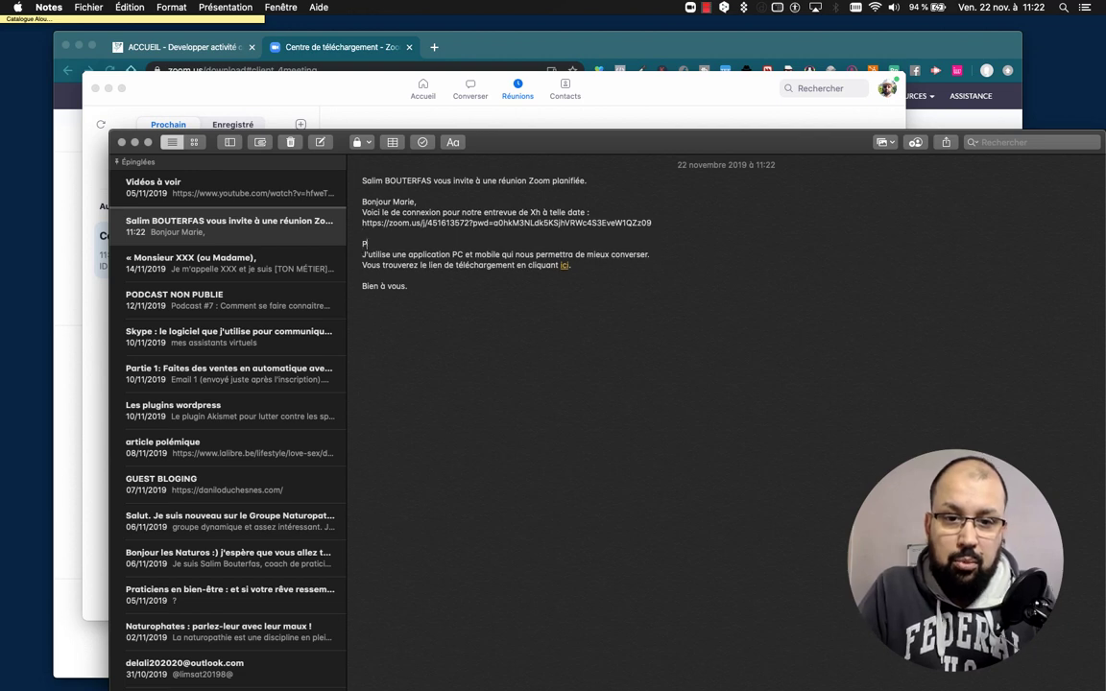
key(super+Tab)
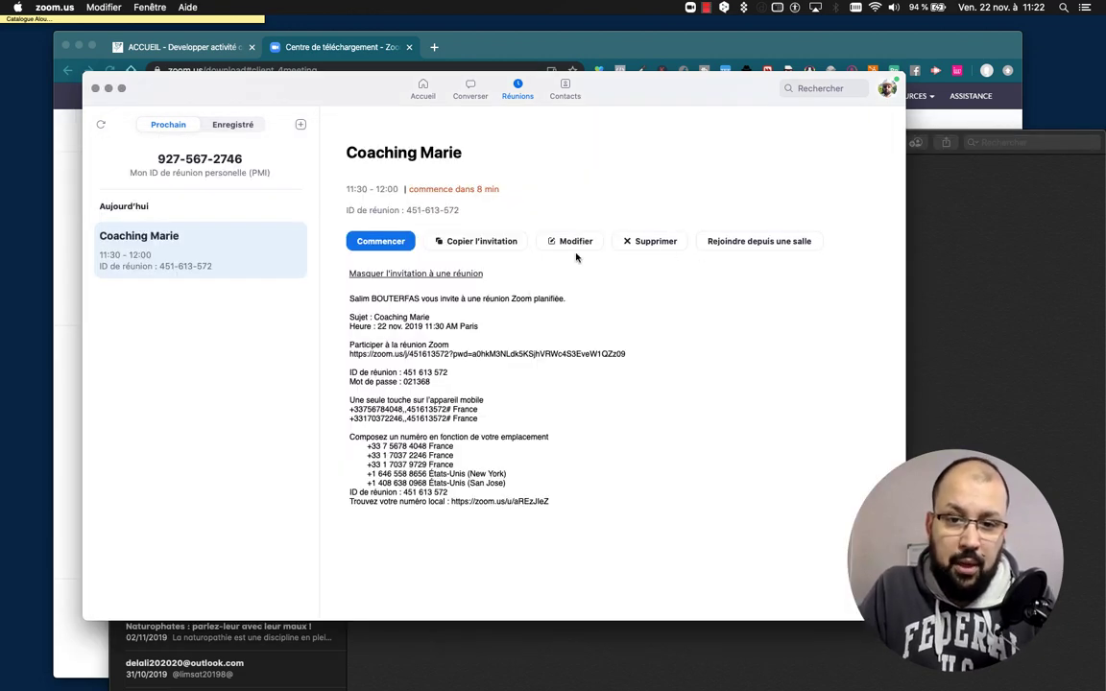
Copy the meeting password from Zoom and add a note line: 'pour accéder à notre réunion sur Zoom, voici votre mot de passe'
click(562, 240)
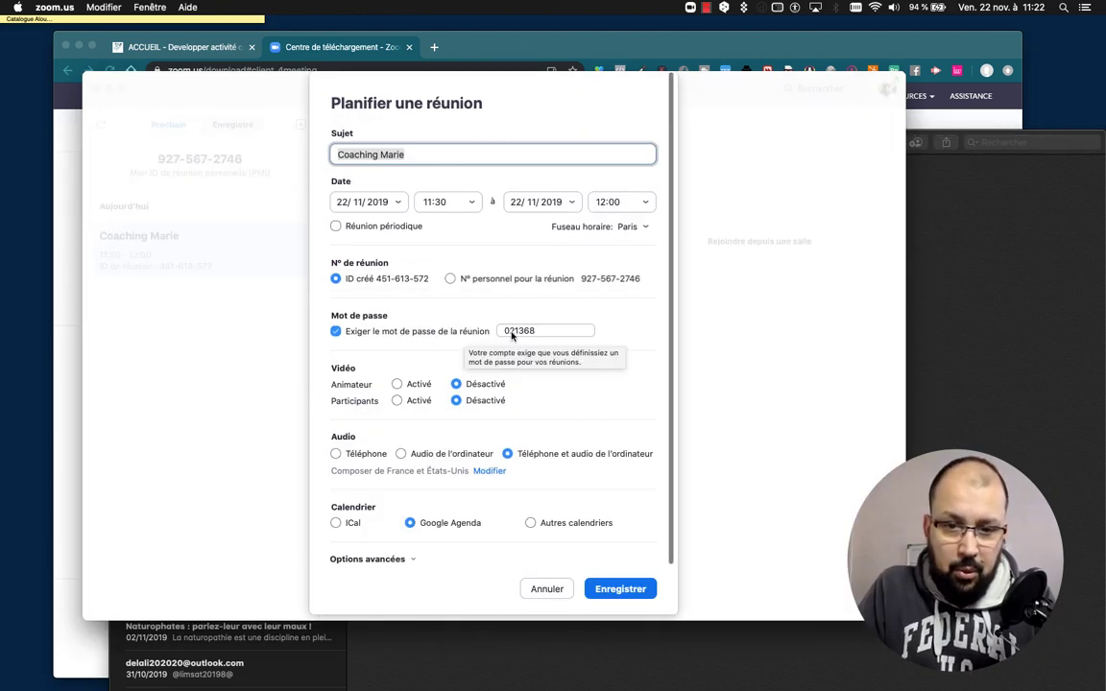
double_click(523, 330)
key(super+Tab)
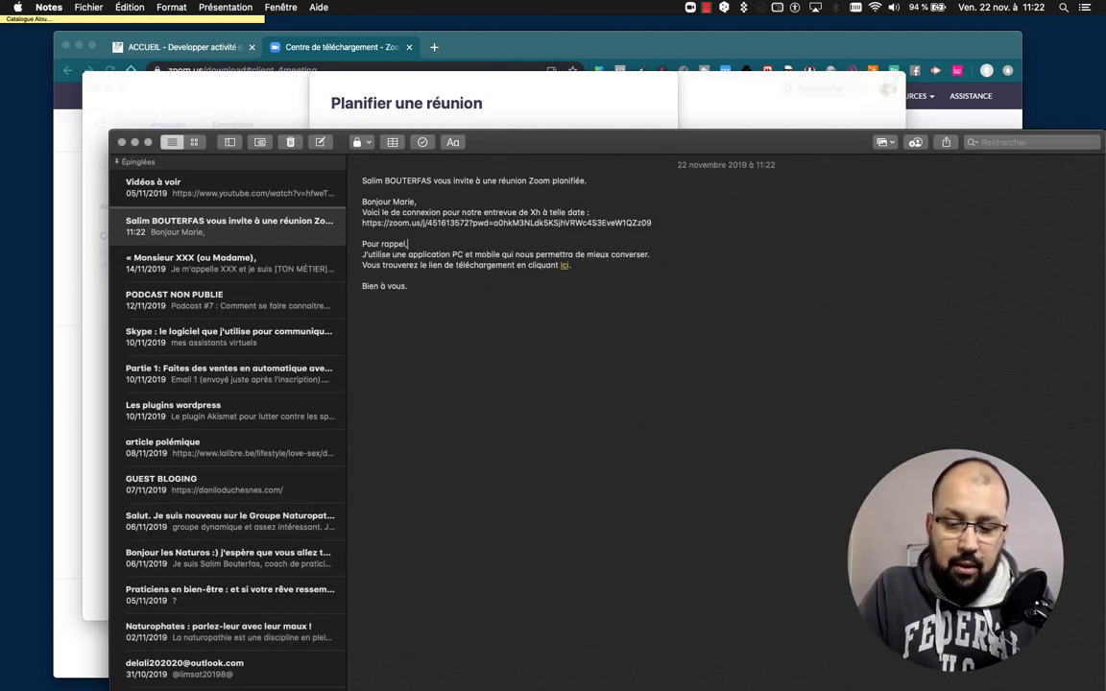
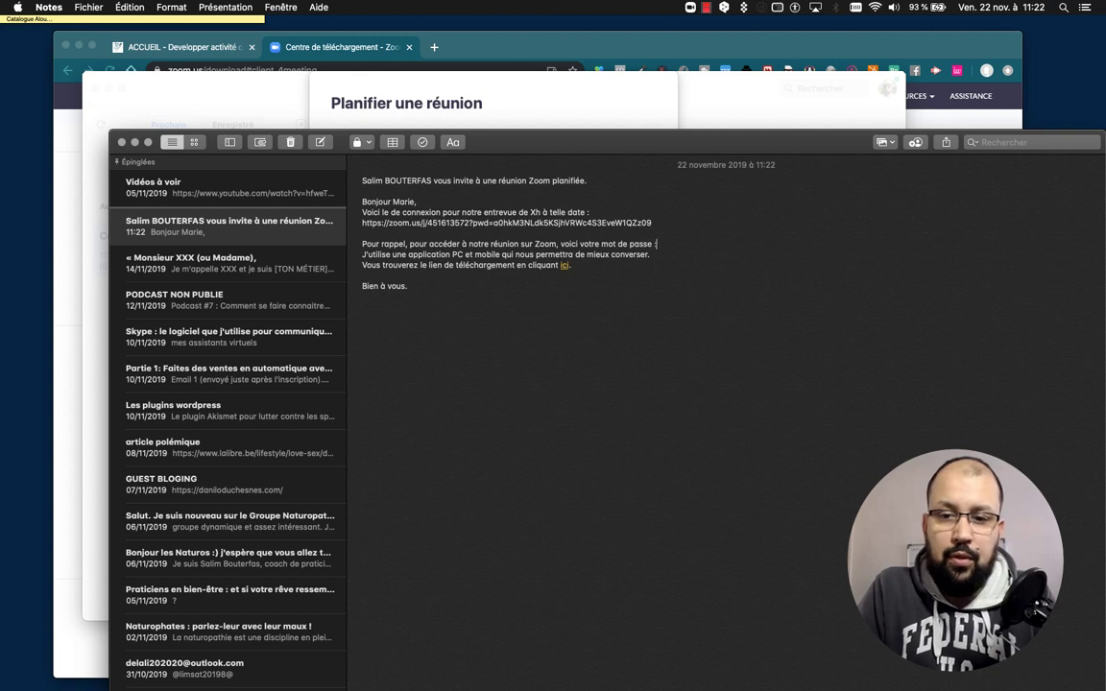
key(Return)
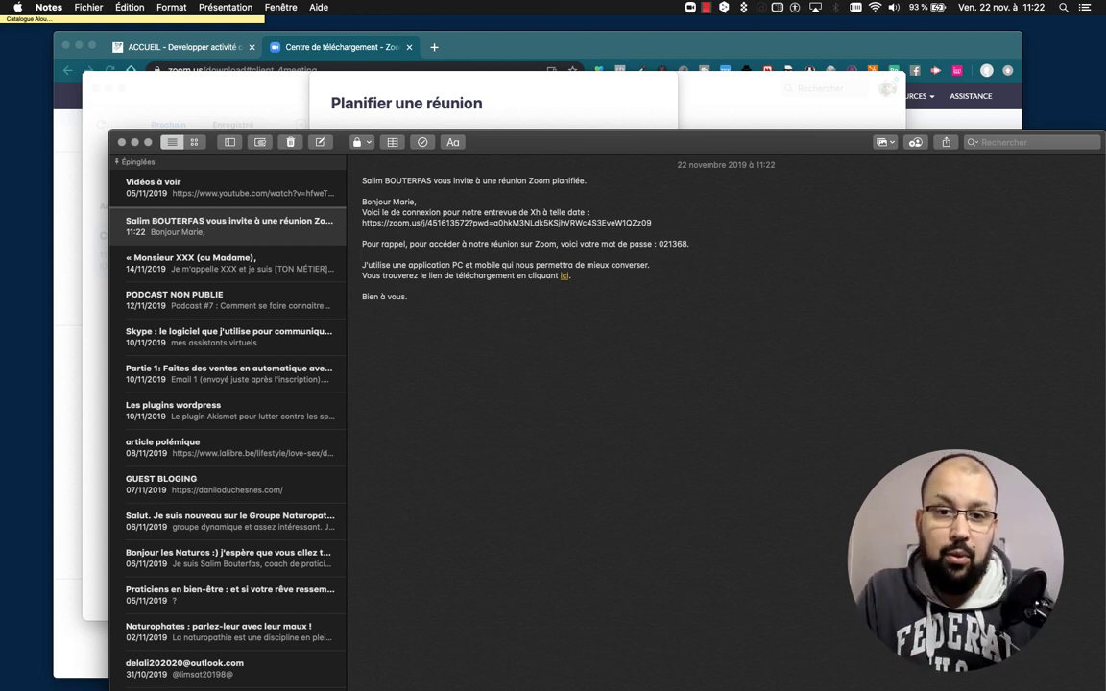
Uncheck 'Exiger le mot de passe de la réunion' for the coaching meeting and save
click(568, 99)
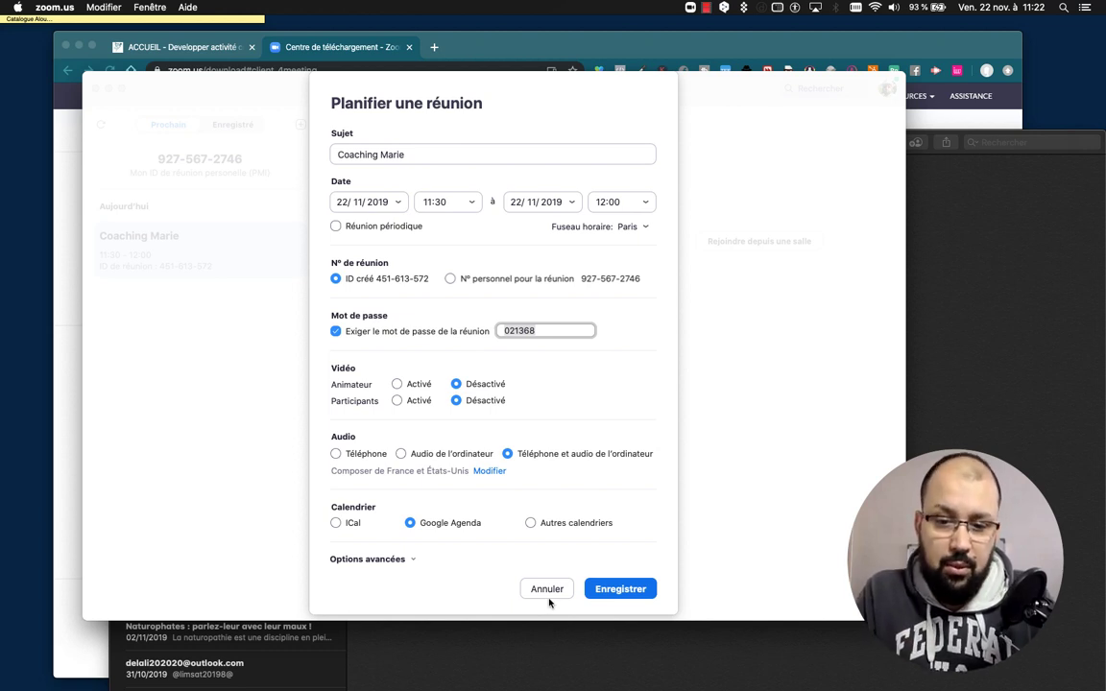
click(335, 332)
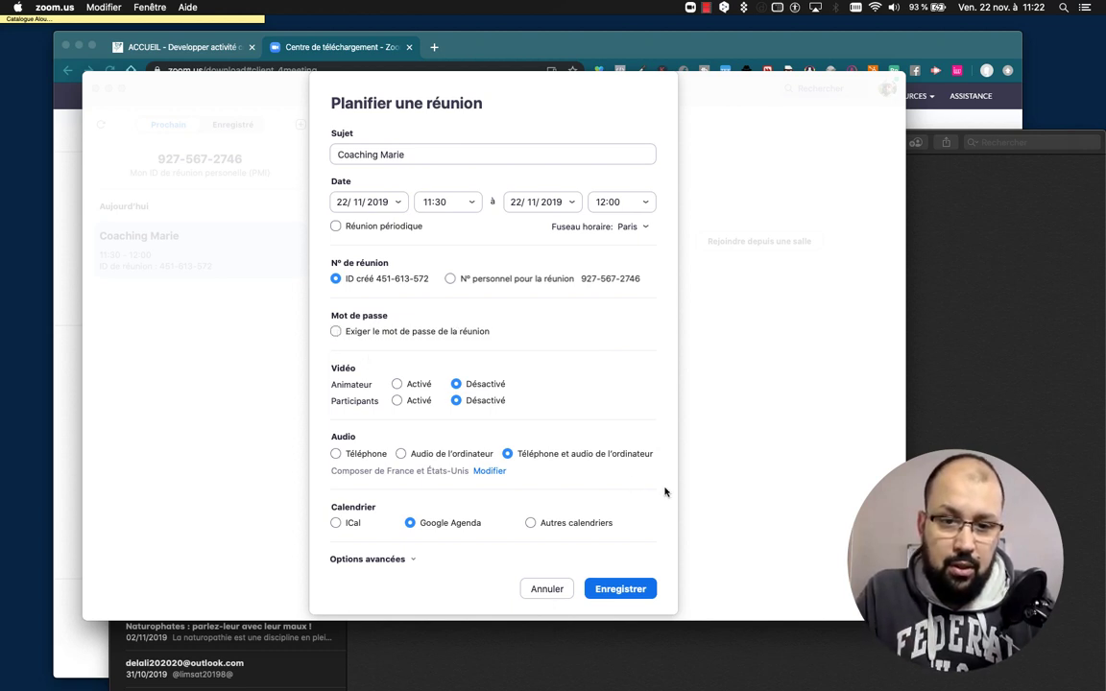
click(619, 589)
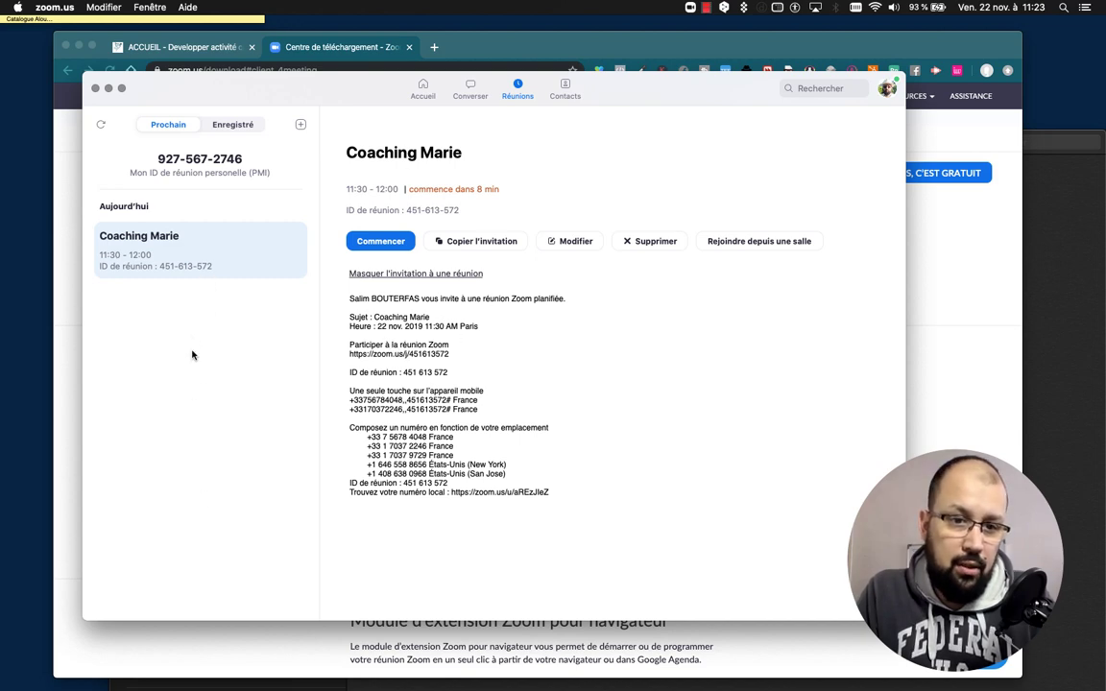
Glance at the Enregistré and Accueil views, then start the coaching meeting from Réunions
click(225, 125)
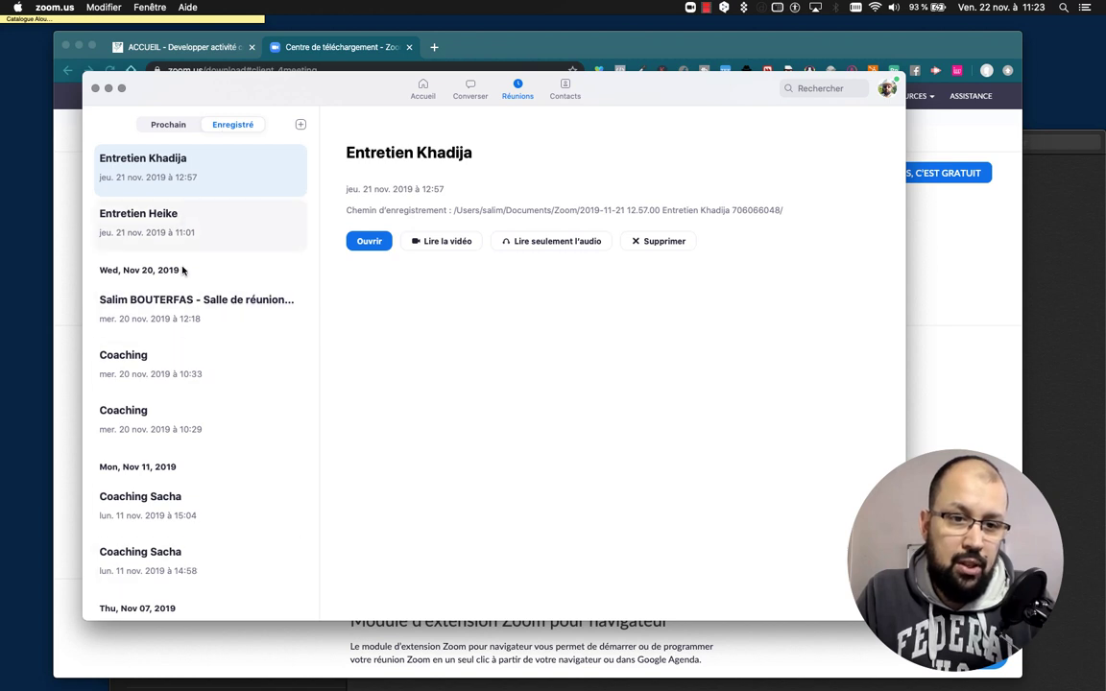
scroll(173, 428, down, 5)
scroll(191, 365, up, 4)
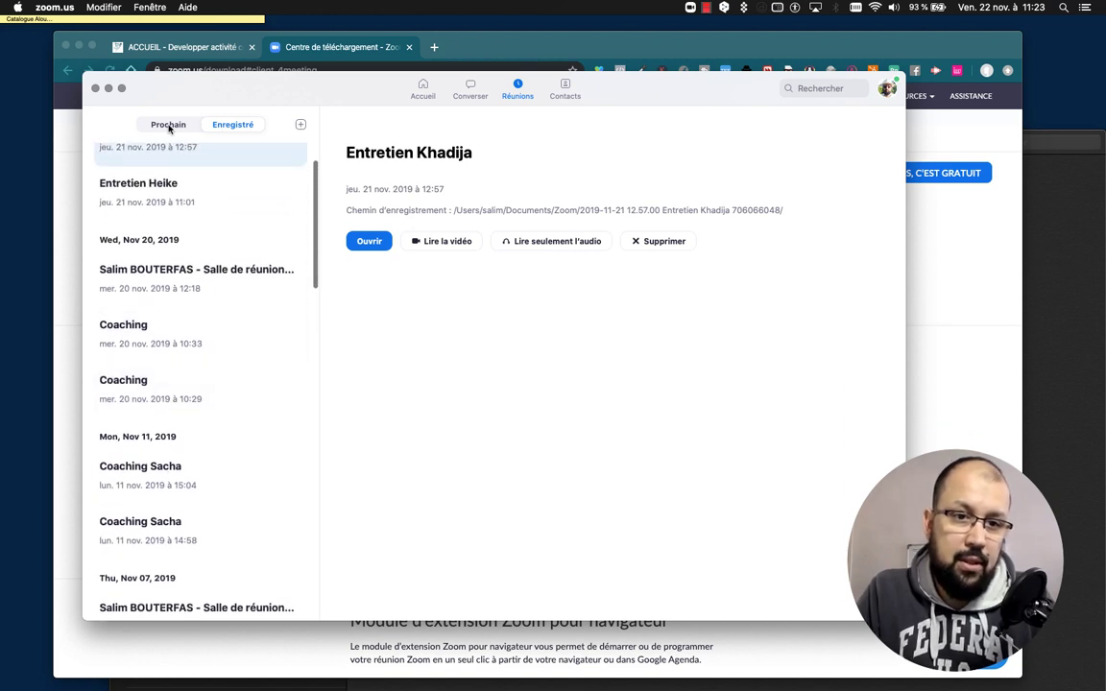
click(169, 126)
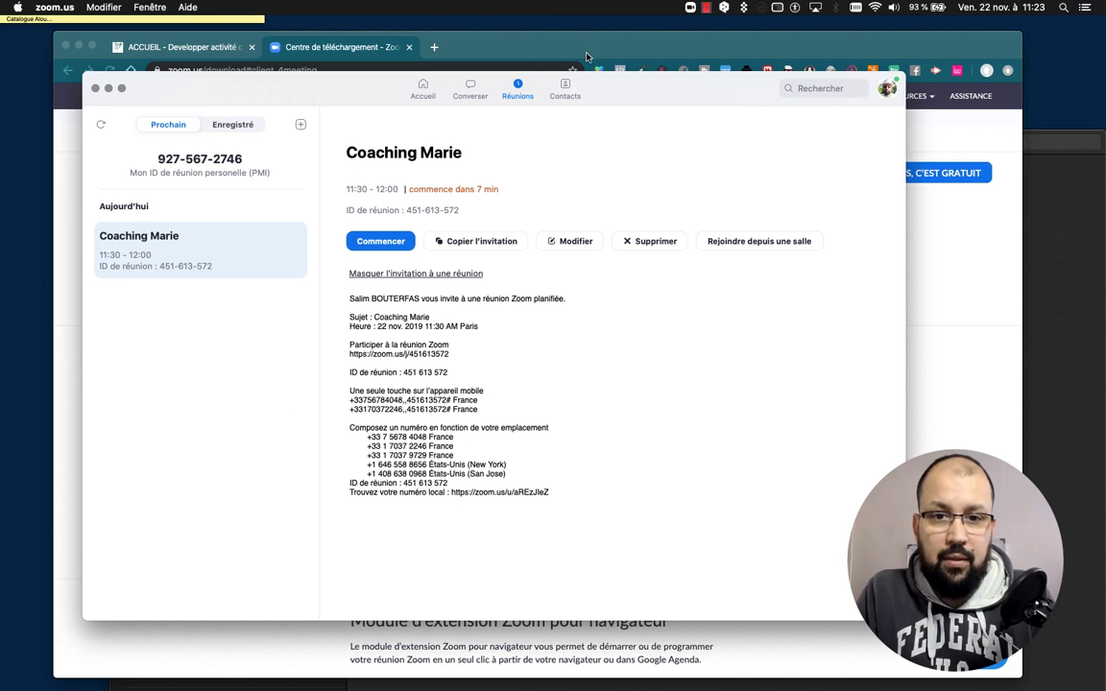
click(380, 81)
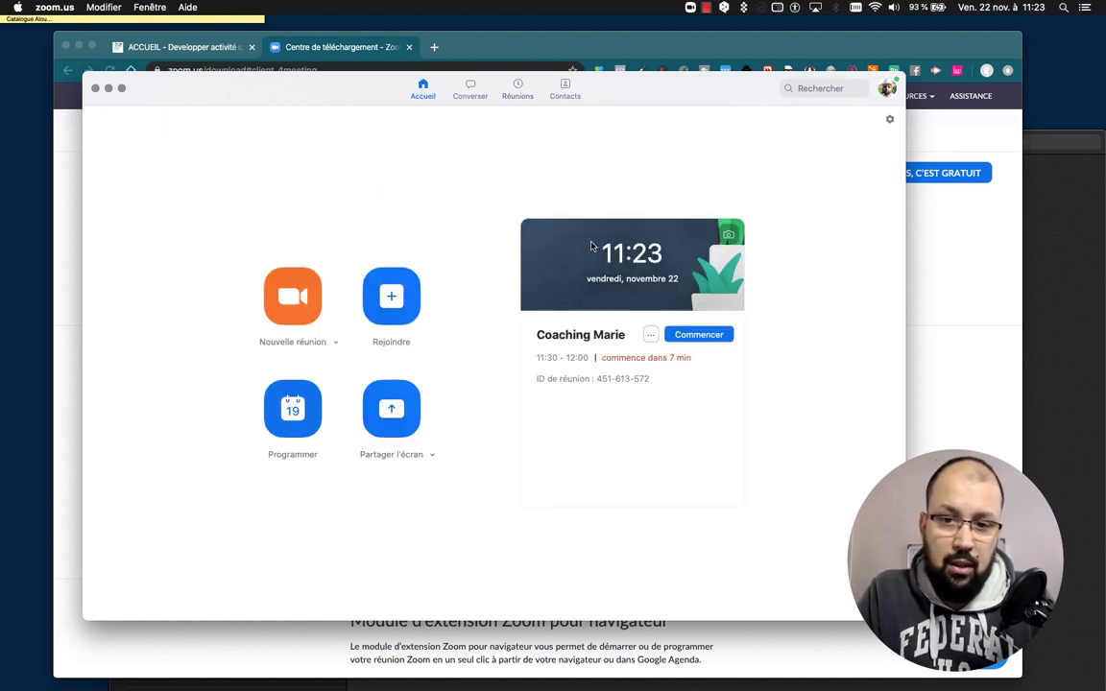
click(517, 88)
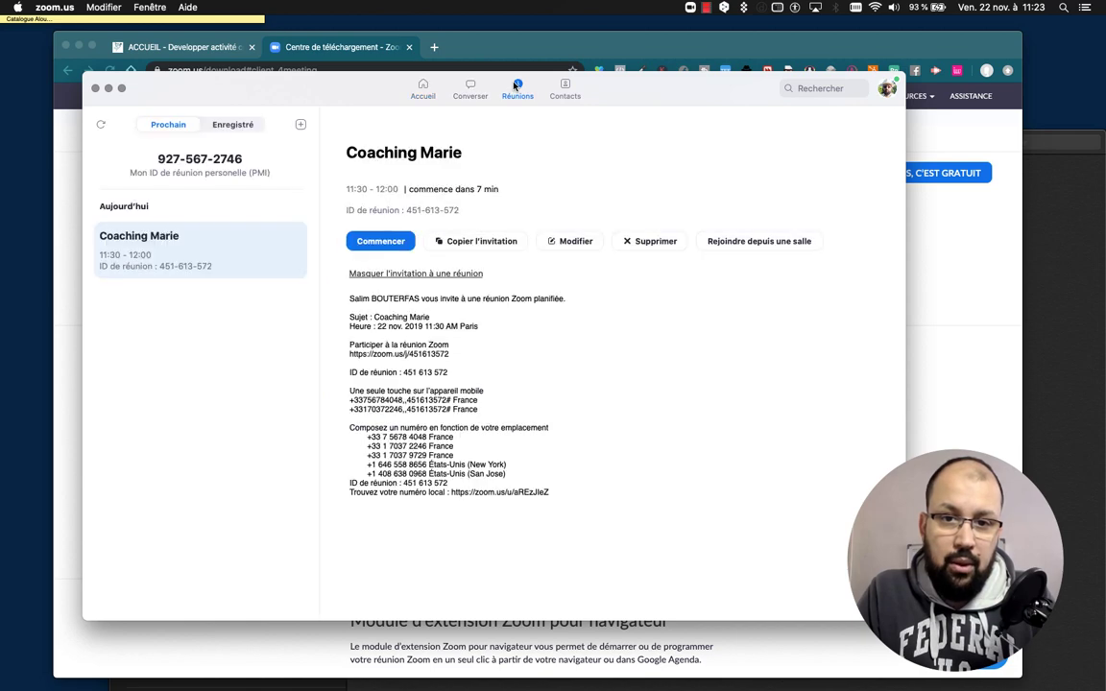
click(384, 241)
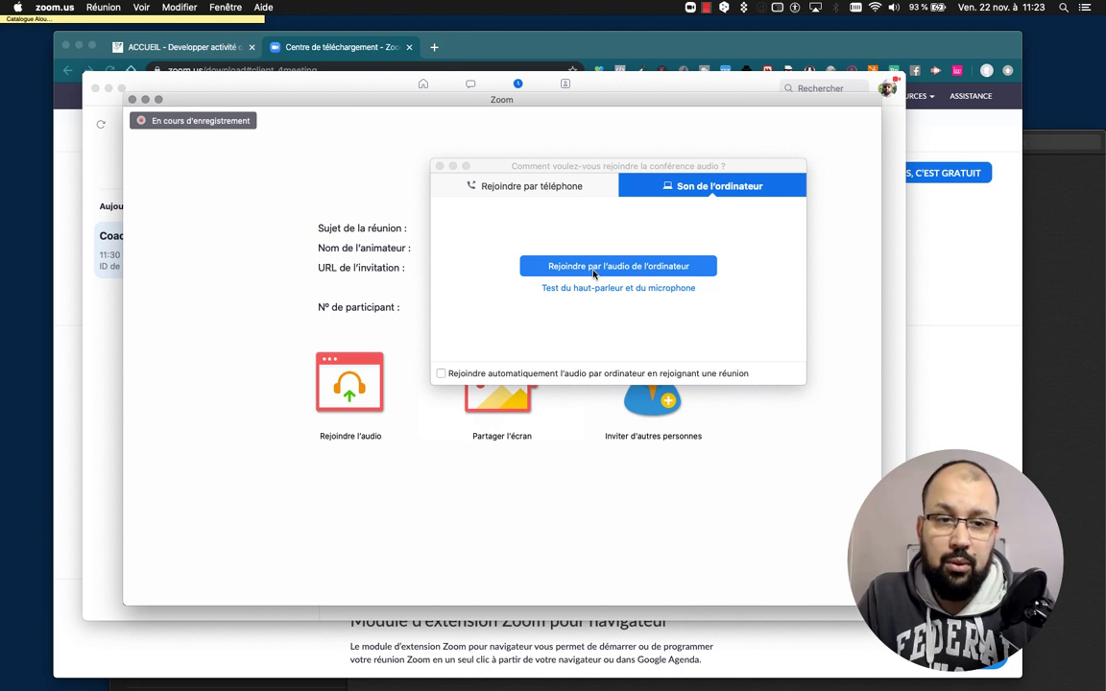
Stop the automatic recording, check camera and audio options, and join with computer audio
mouse_move(296, 118)
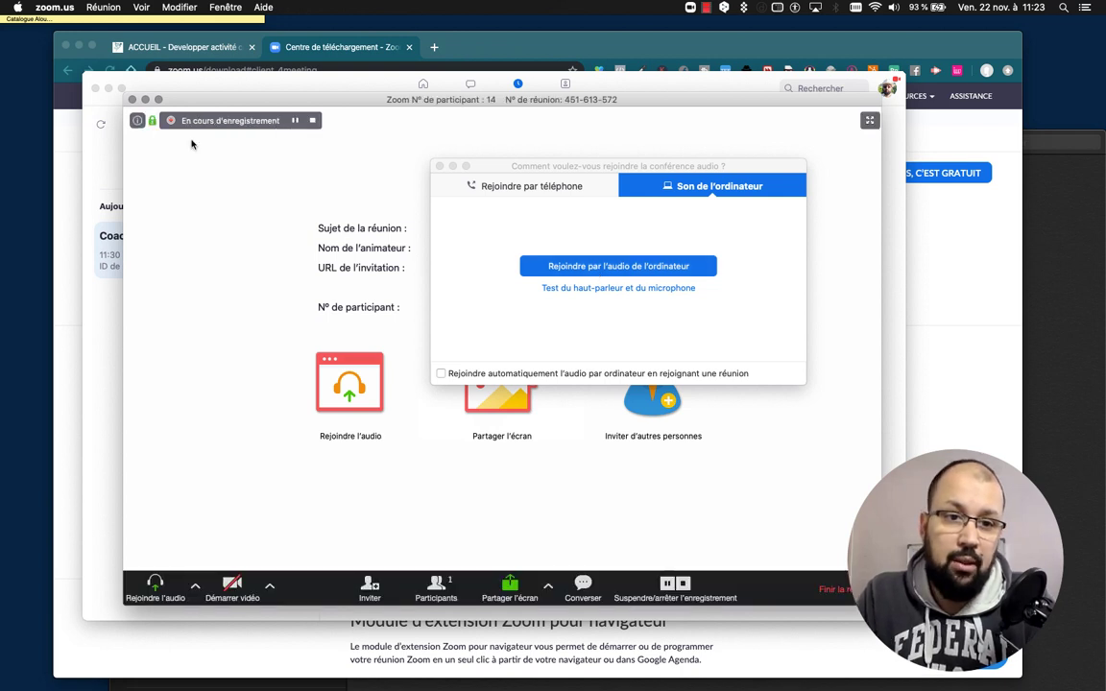
click(312, 120)
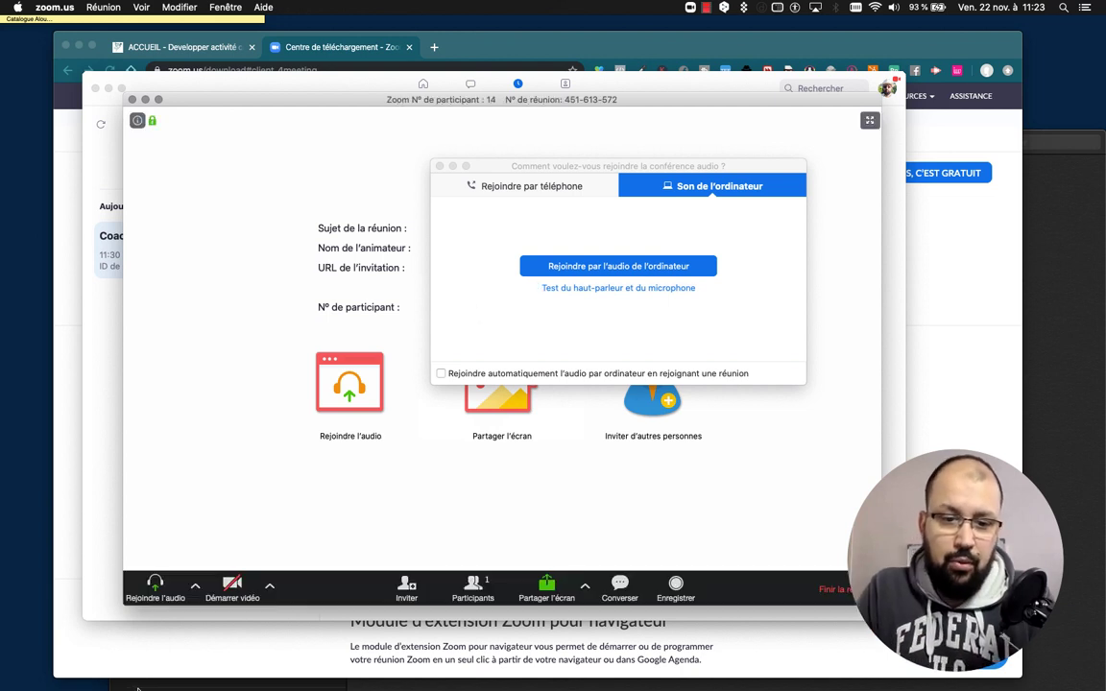
click(270, 584)
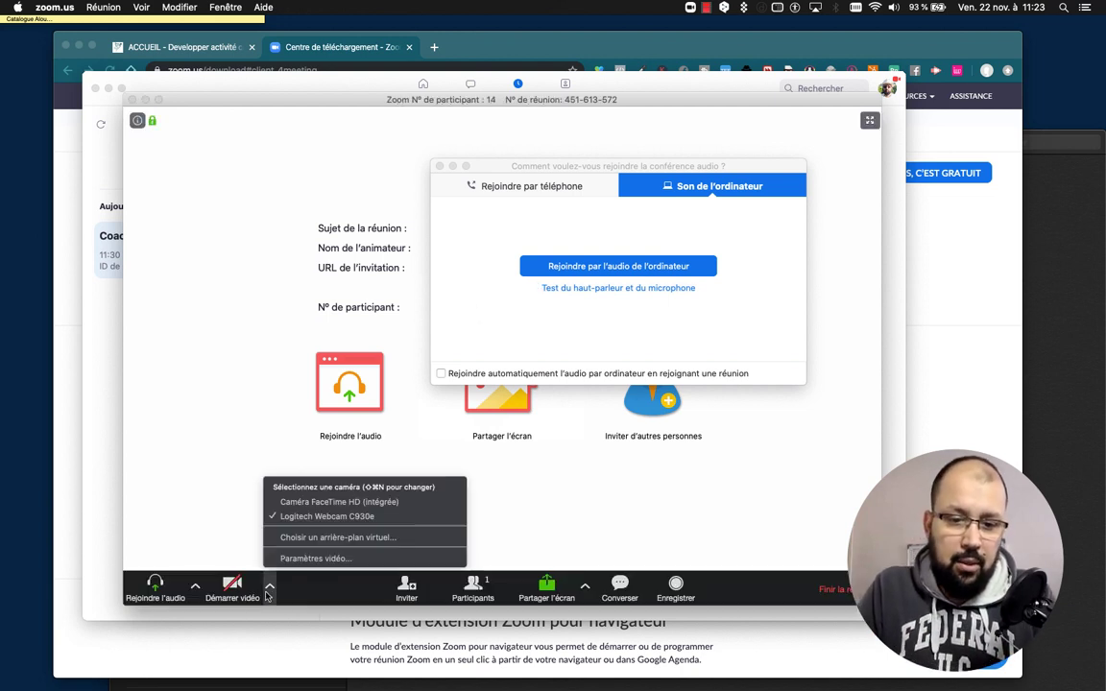
click(339, 510)
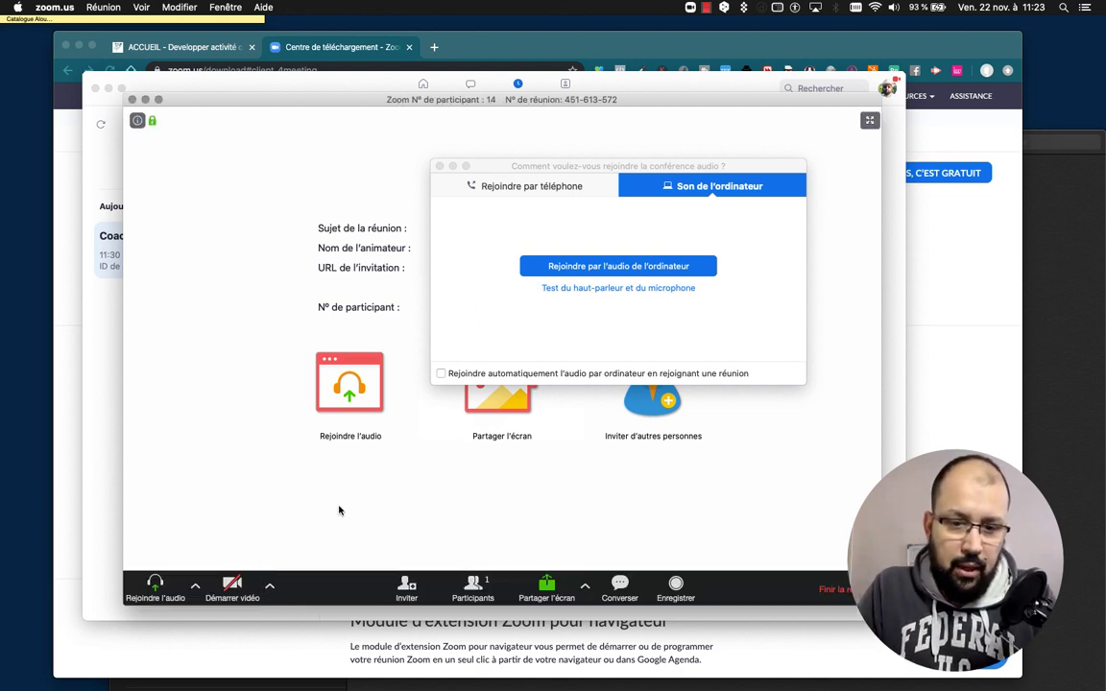
click(195, 585)
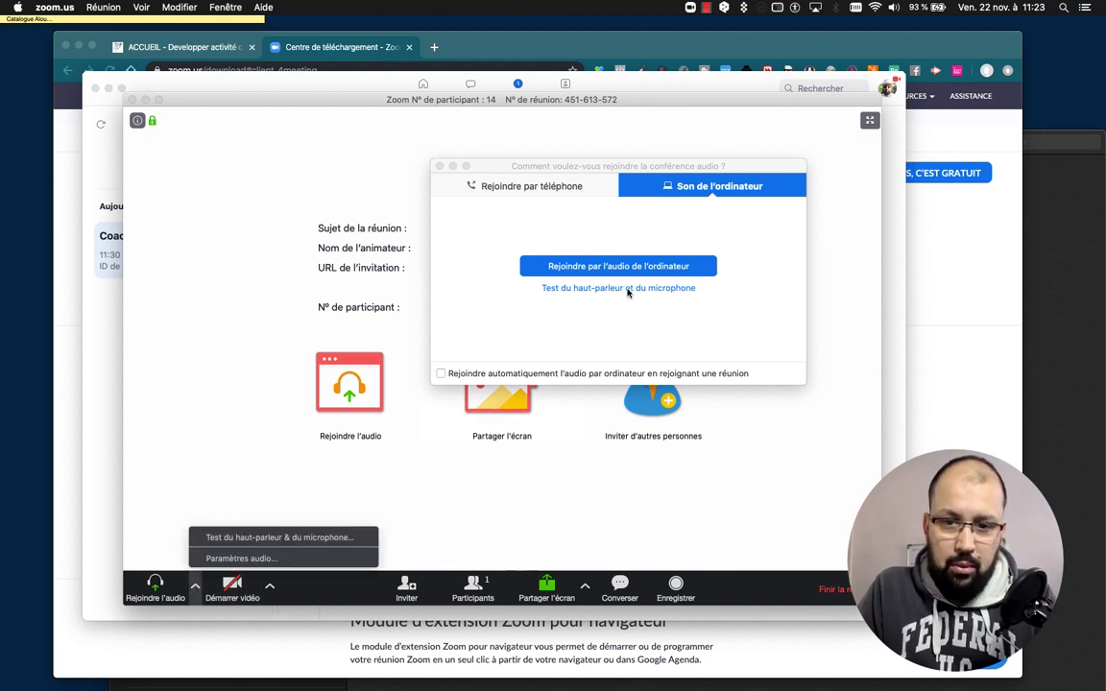
click(624, 267)
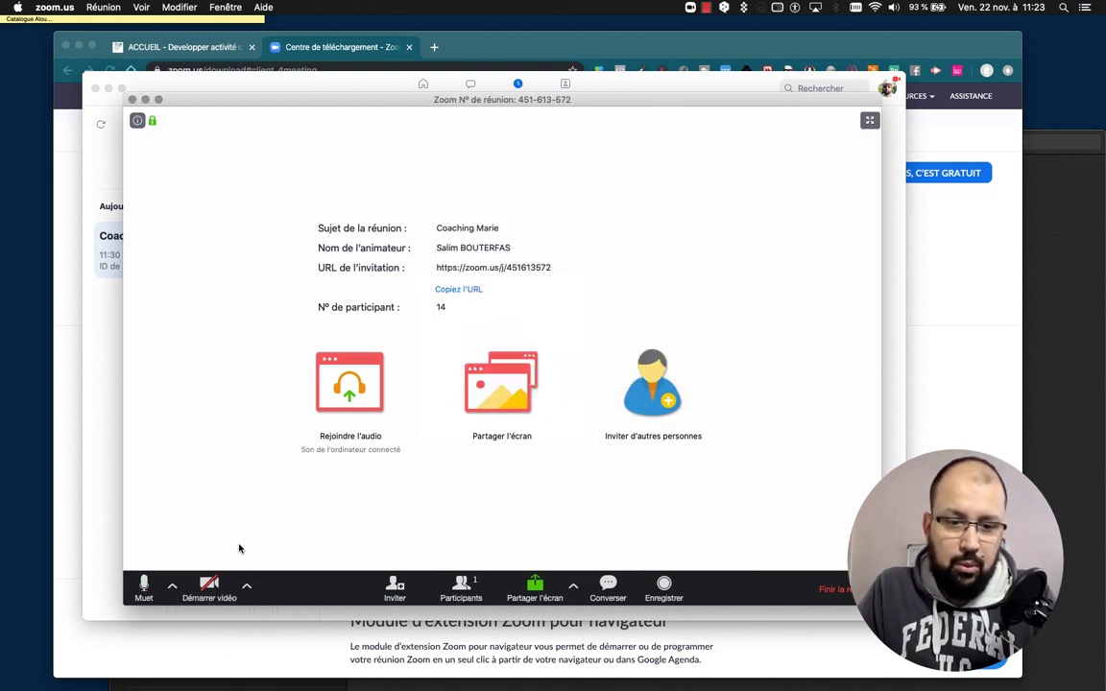
Keep the system microphone setting, mute the microphone, and start the video
click(172, 590)
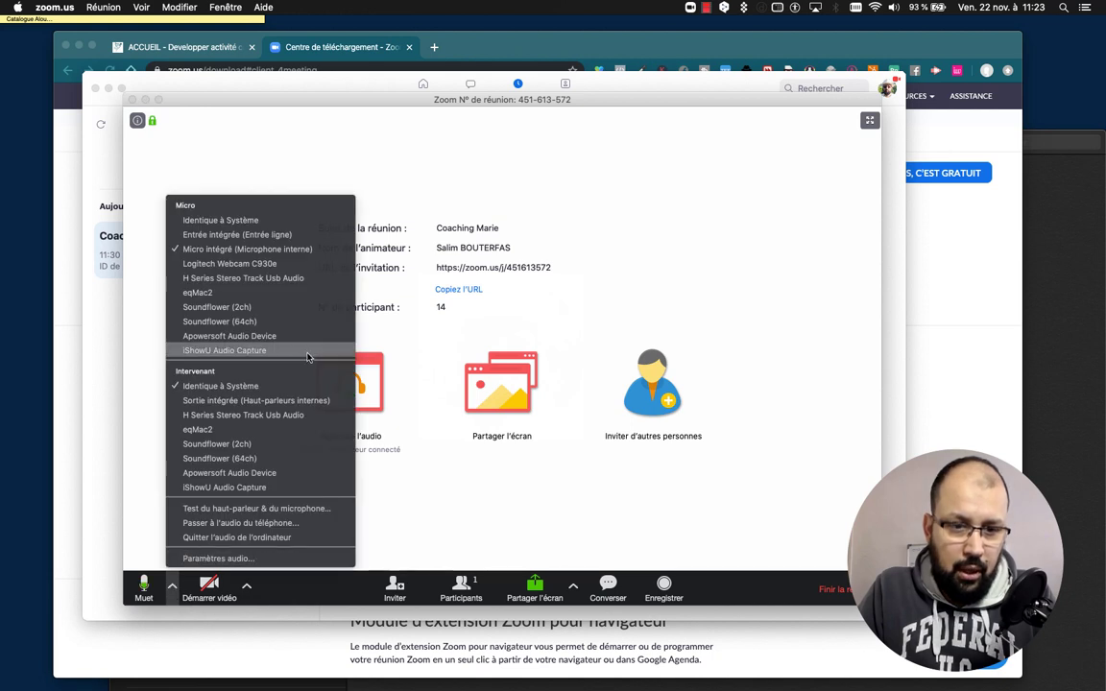
click(323, 223)
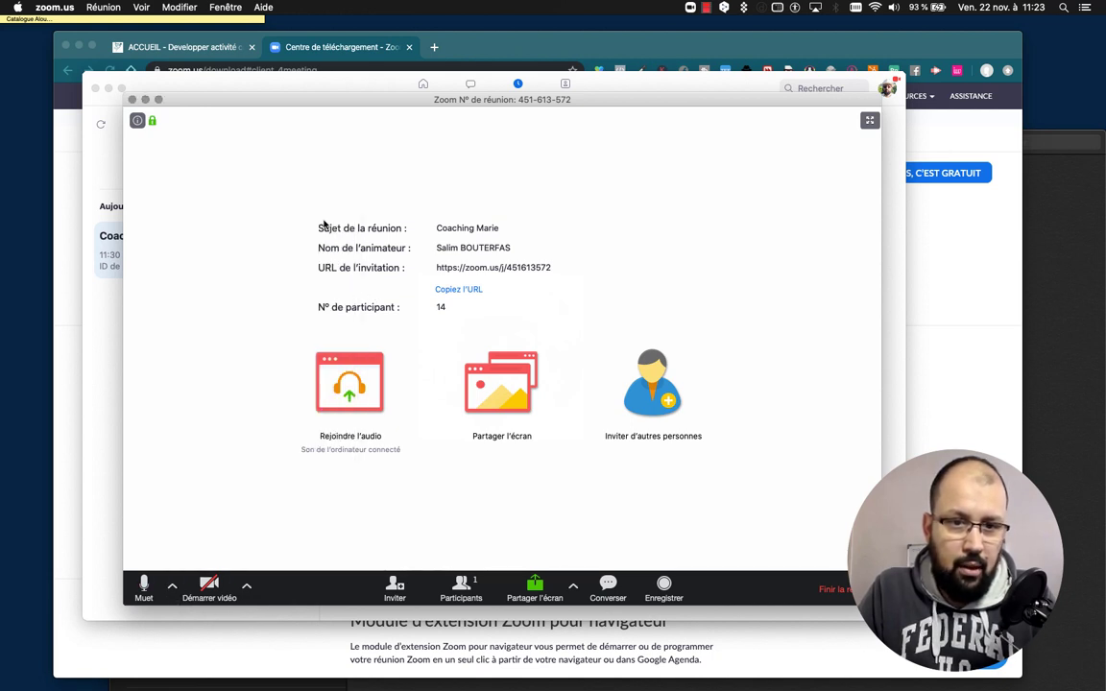
click(144, 585)
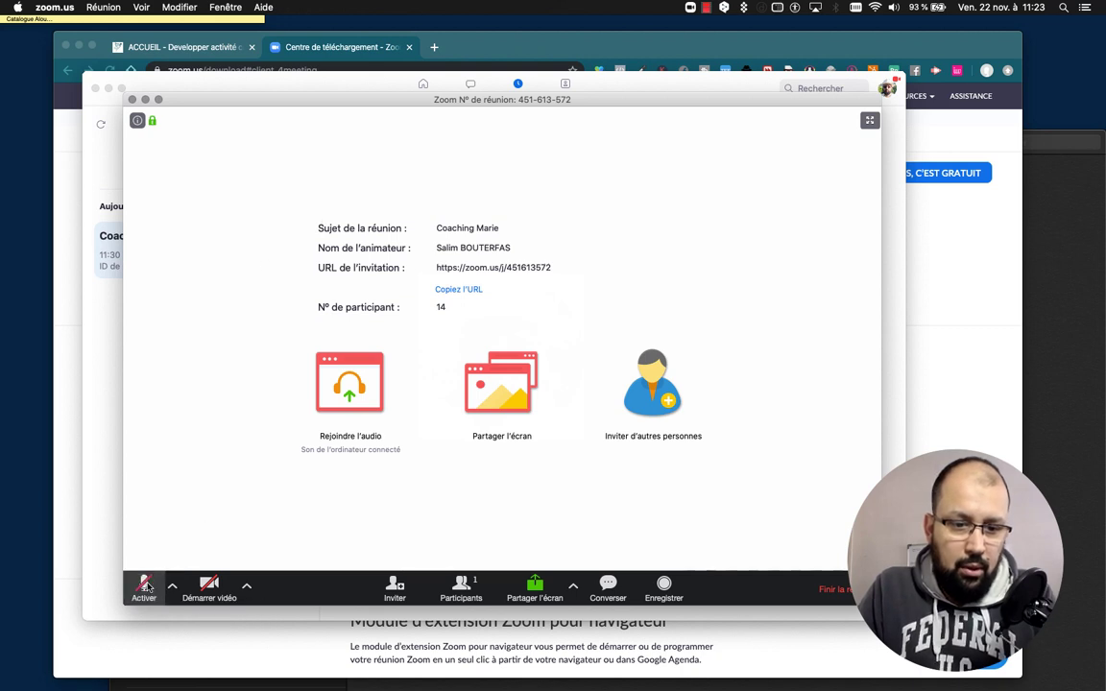
click(209, 587)
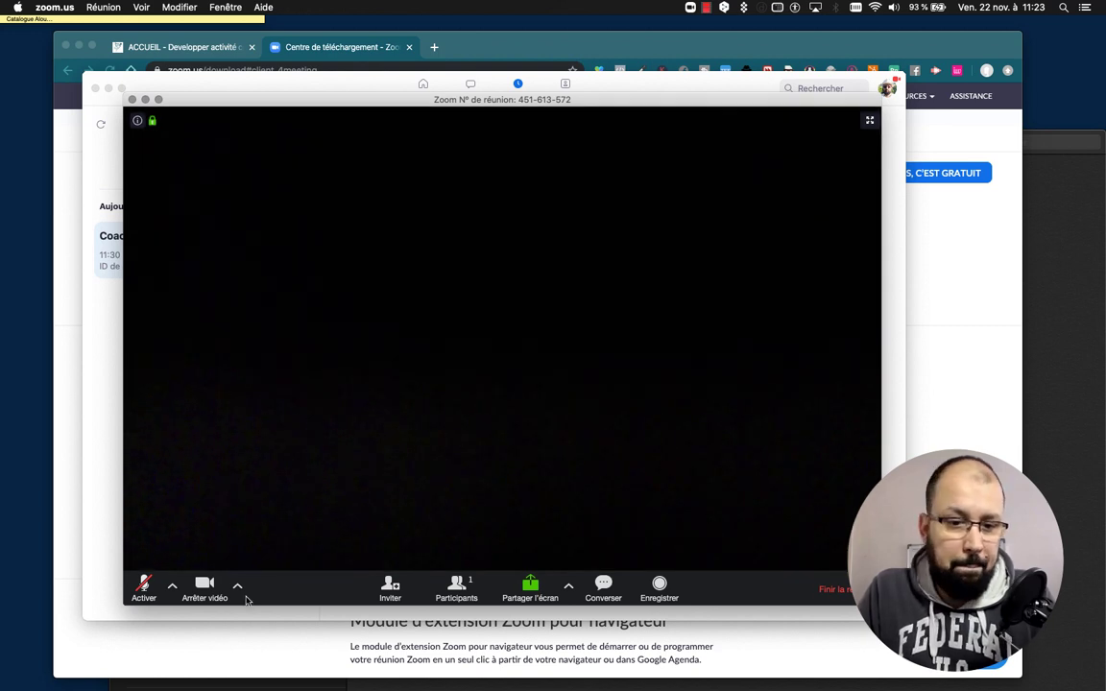
Send a test chat message to everyone, then end the meeting for all participants
click(239, 589)
click(612, 232)
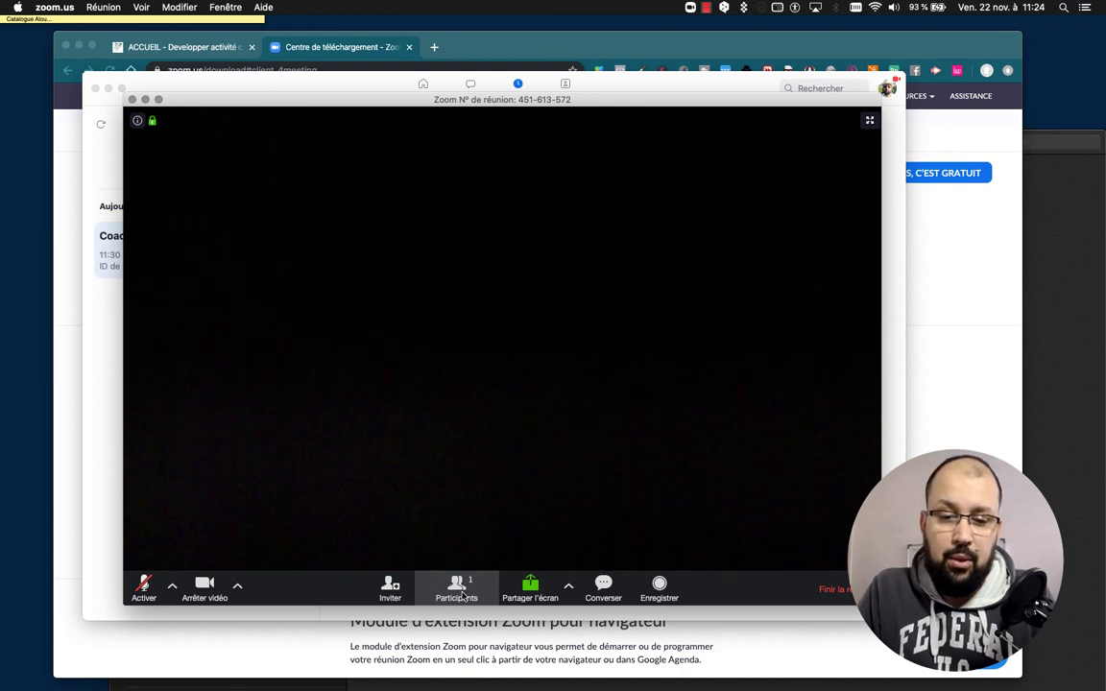
click(467, 586)
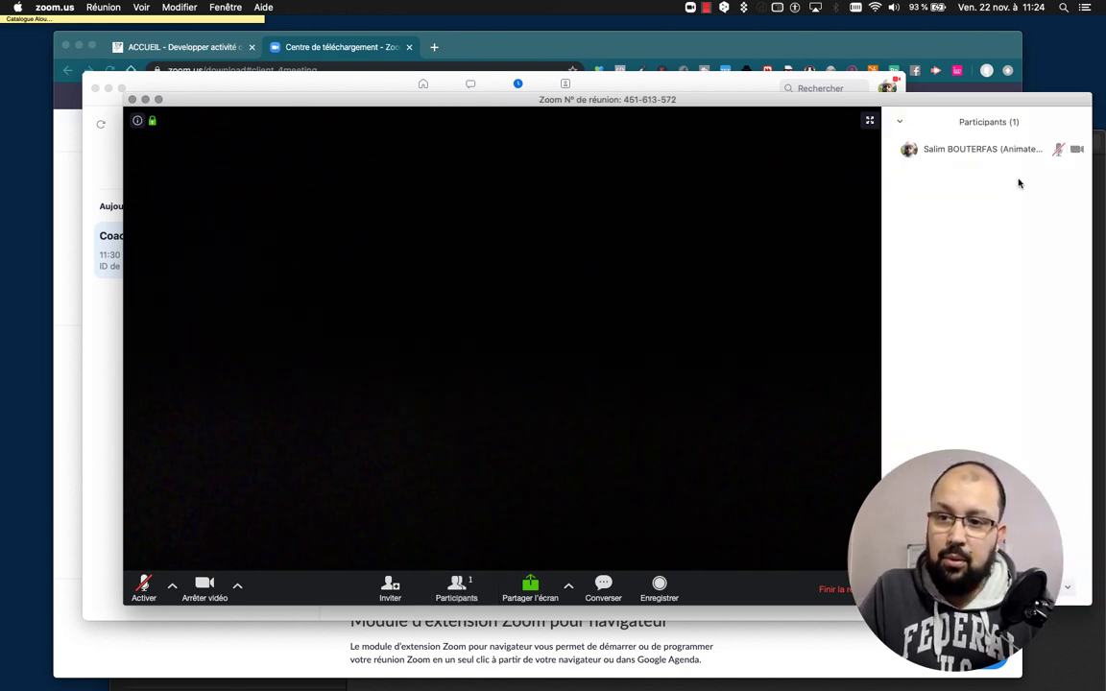
mouse_move(974, 160)
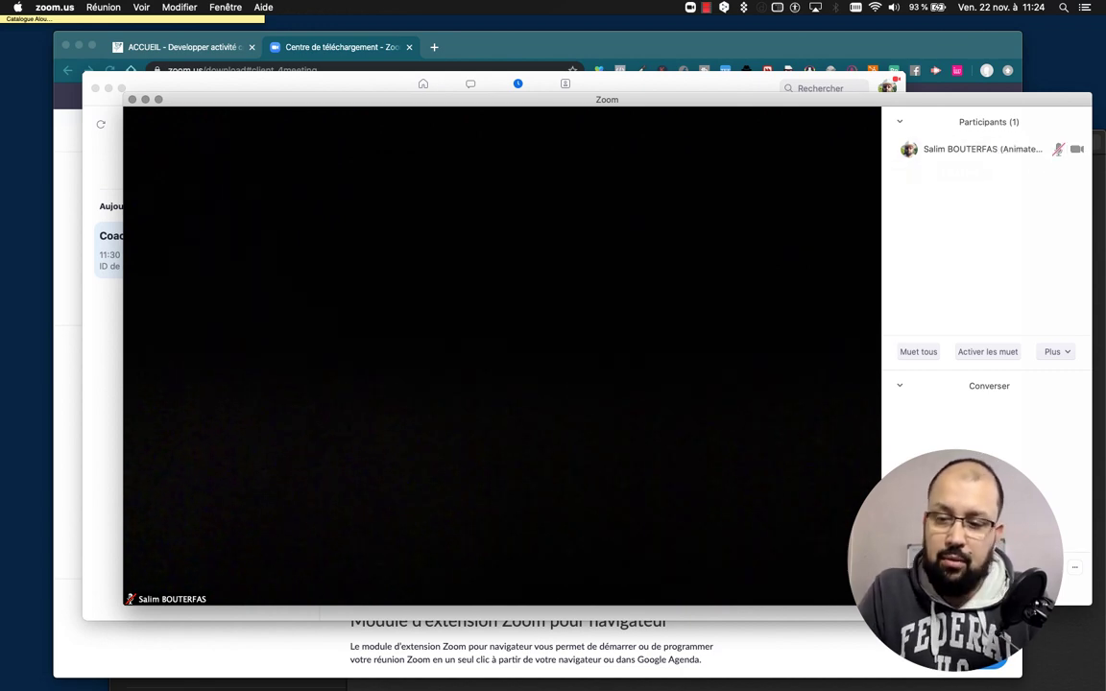
key(Return)
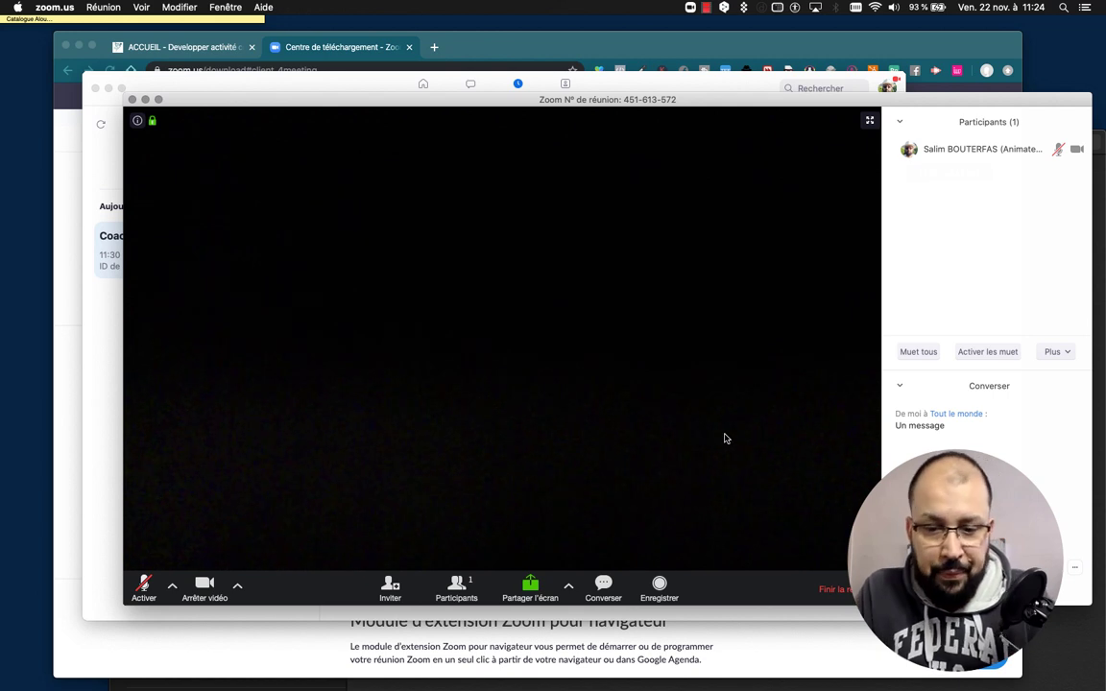
click(603, 585)
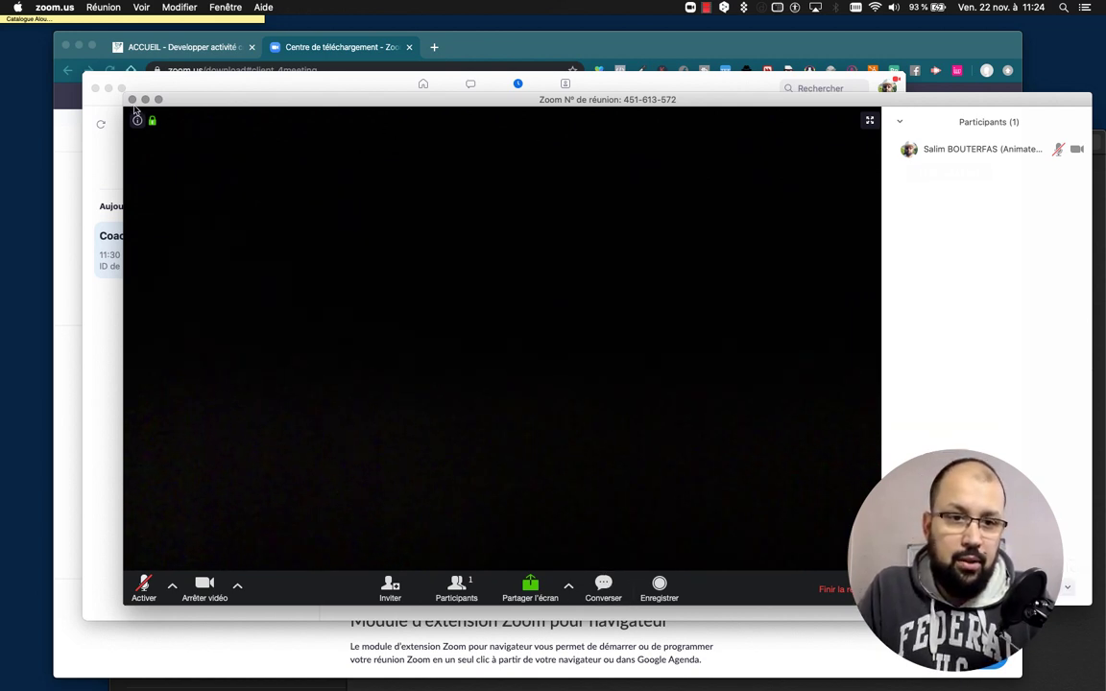
click(833, 589)
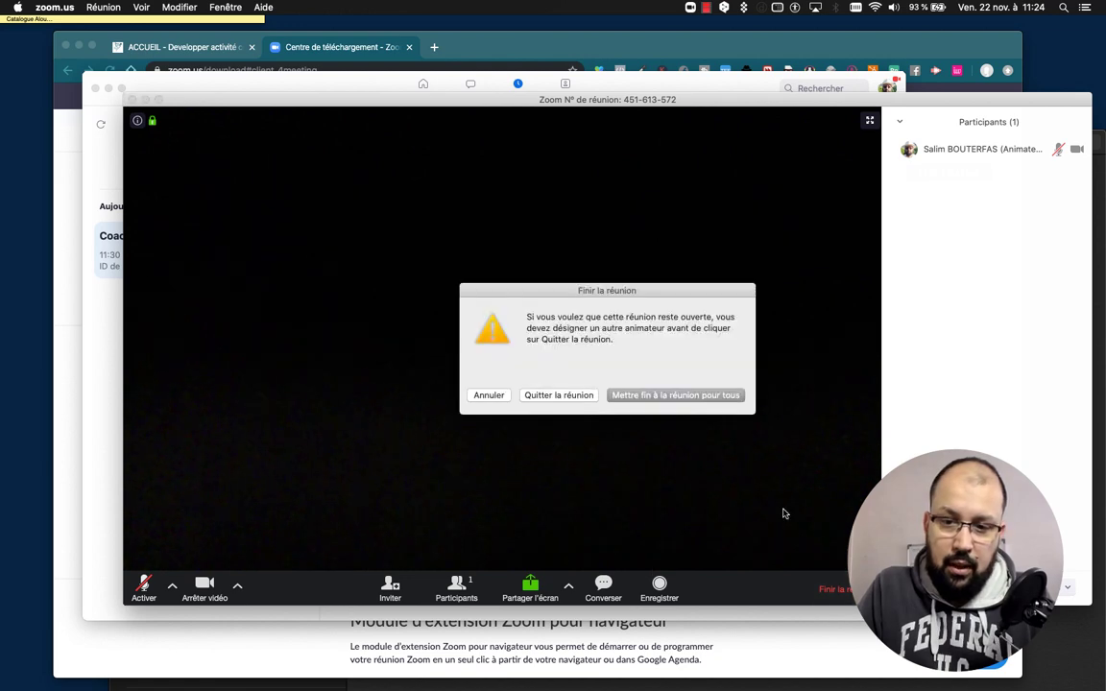
click(643, 395)
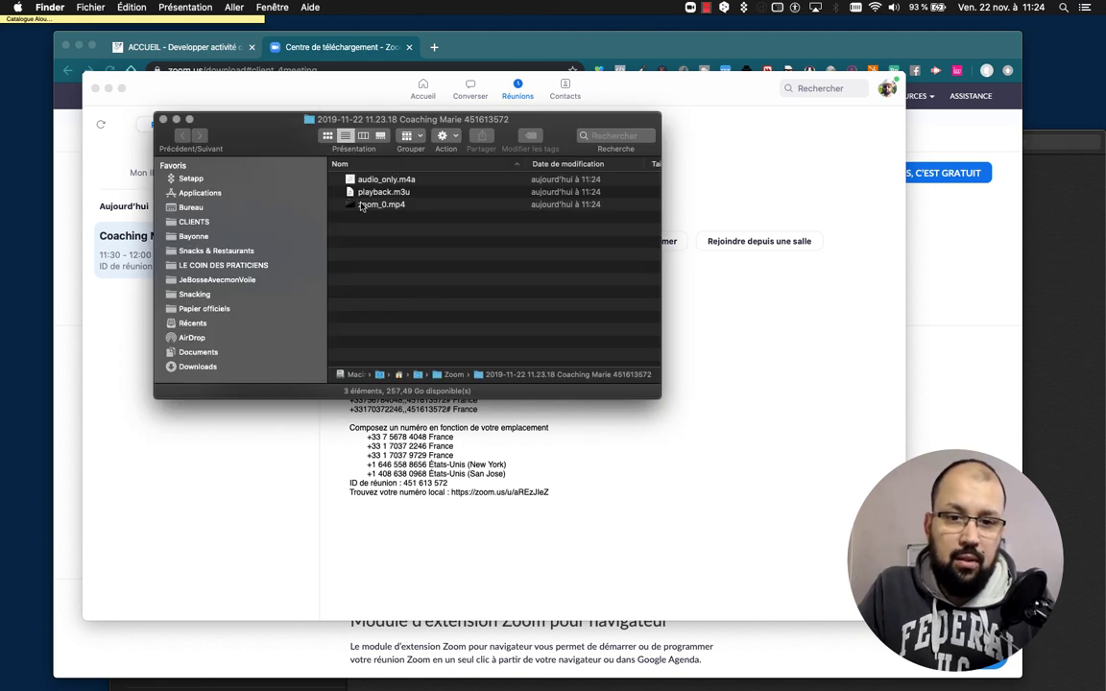
Close the Finder window showing the meeting's recording folder
key(super+w)
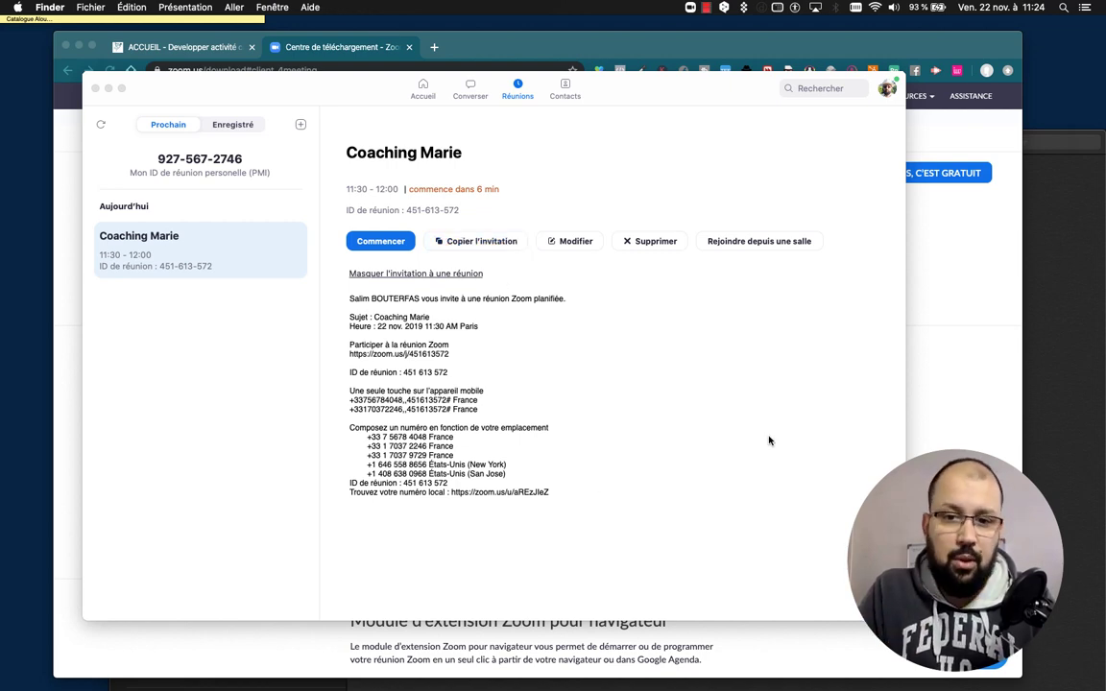
Move the Zoom window up and right, then bring Chrome to the front
drag(186, 96, 218, 109)
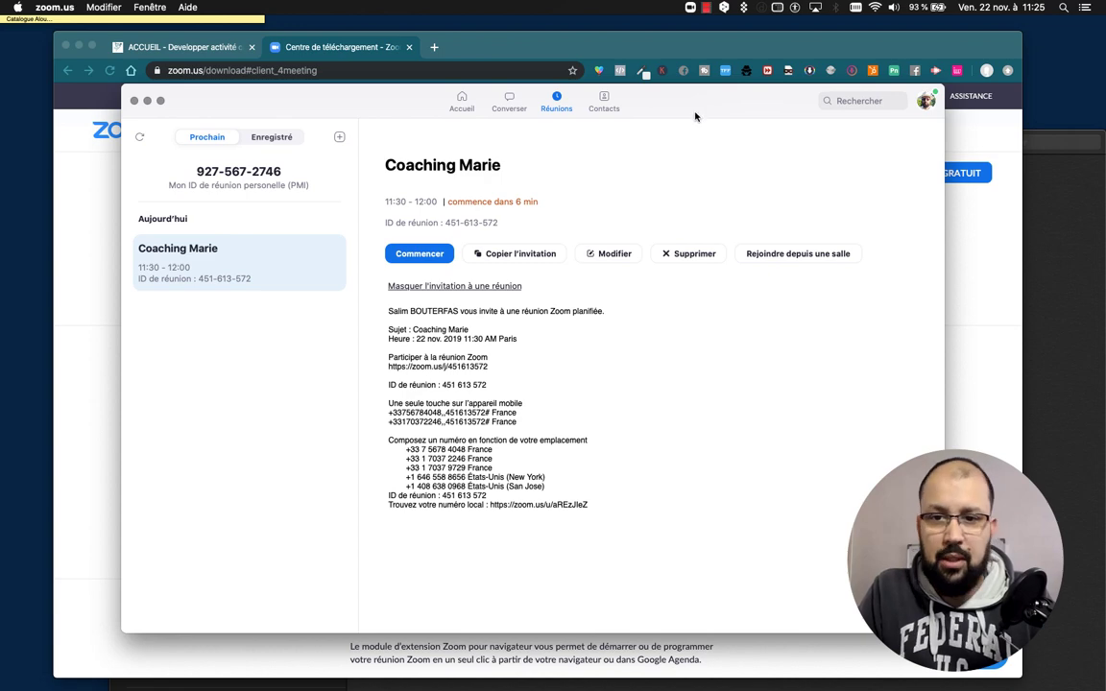
mouse_move(730, 101)
mouse_down()
mouse_move(745, 76)
mouse_move(733, 79)
mouse_up()
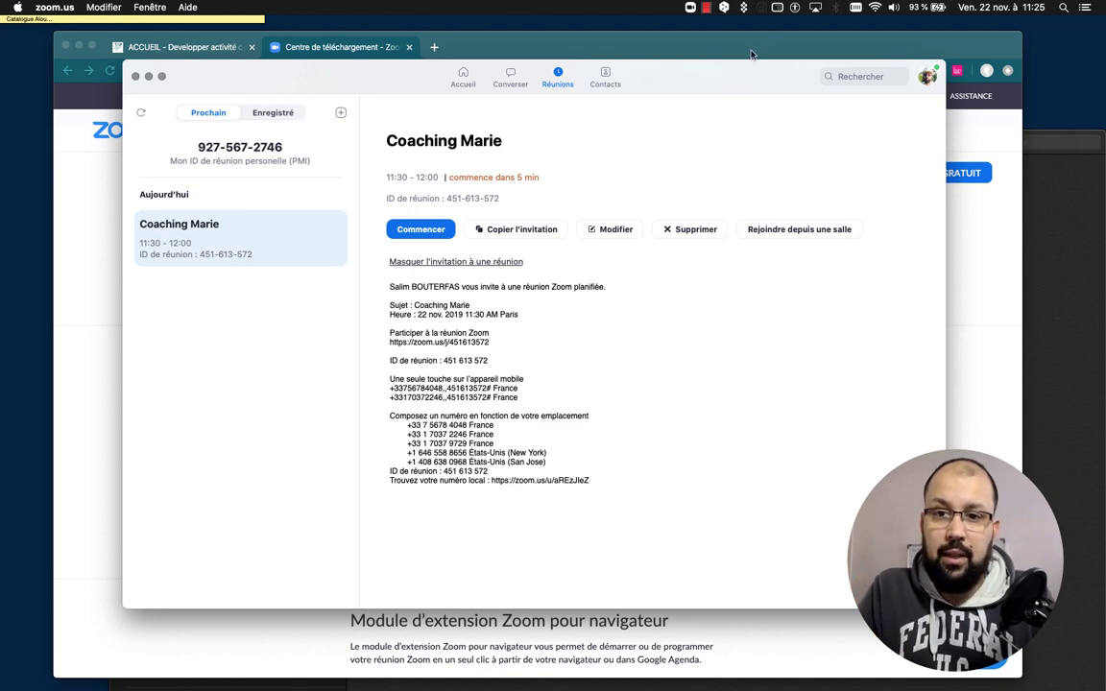
click(752, 53)
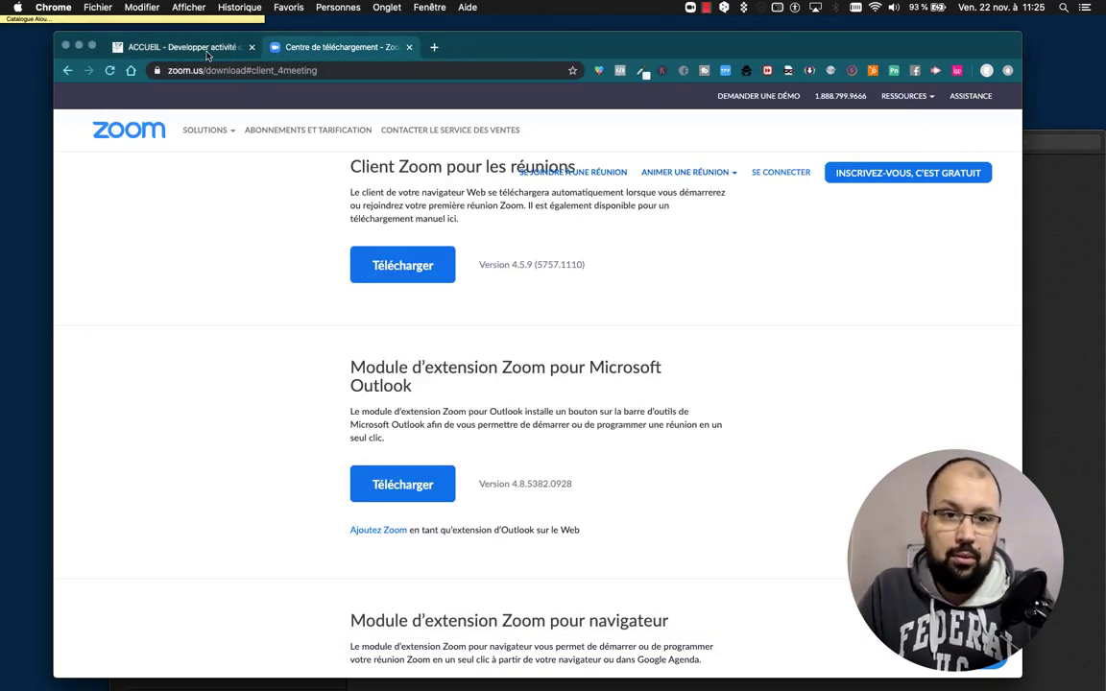
Browse and close the free 30-minute strategy call page, then open Coaching Stratégique from the home page
click(207, 53)
scroll(622, 372, up, 1)
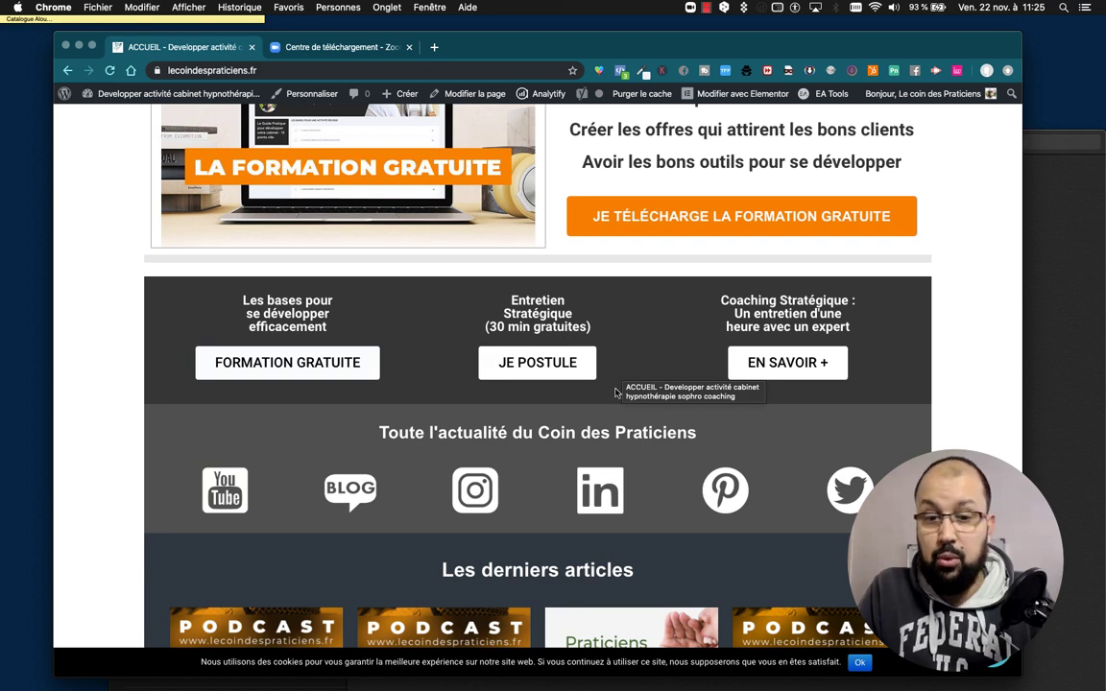
click(537, 373)
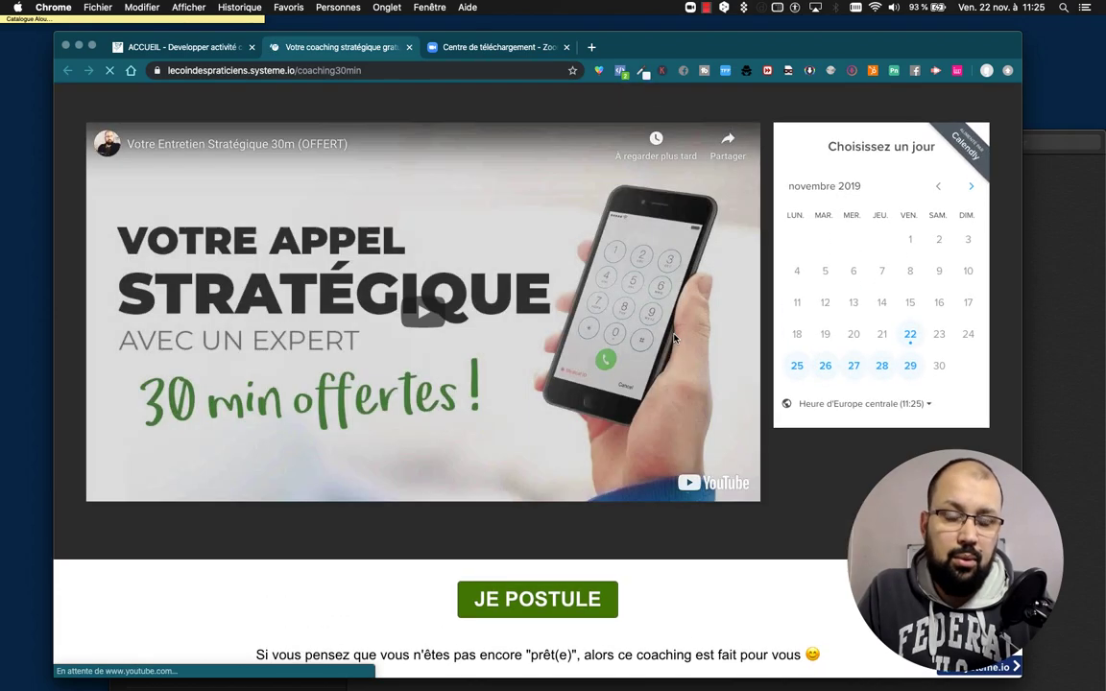
scroll(674, 338, down, 15)
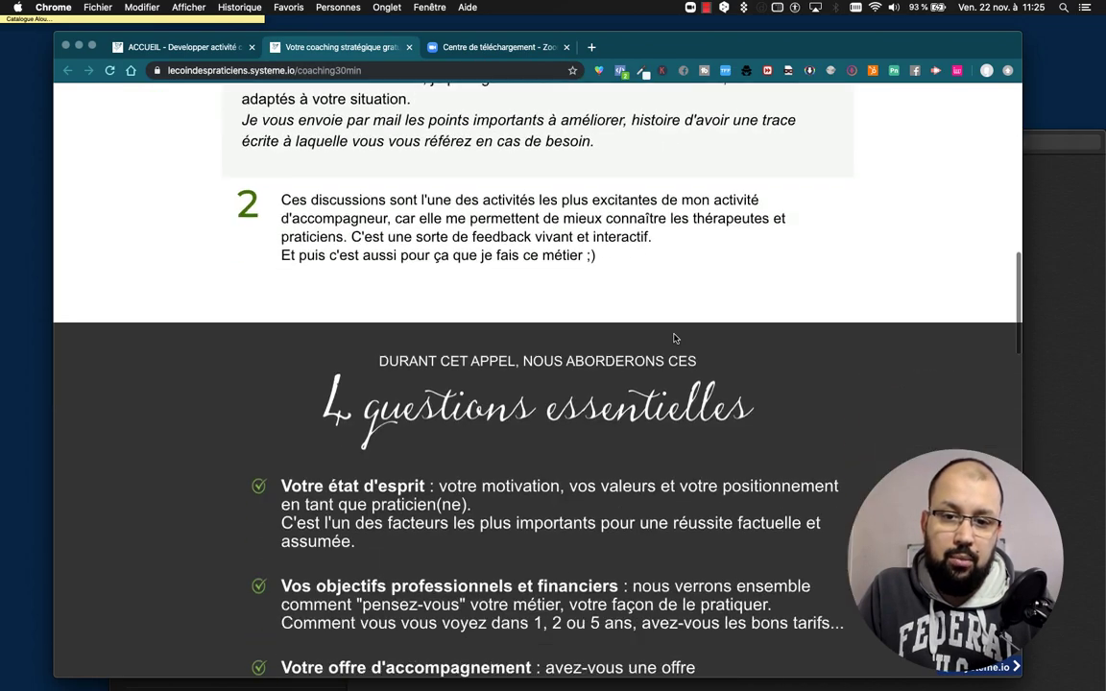
scroll(674, 337, down, 20)
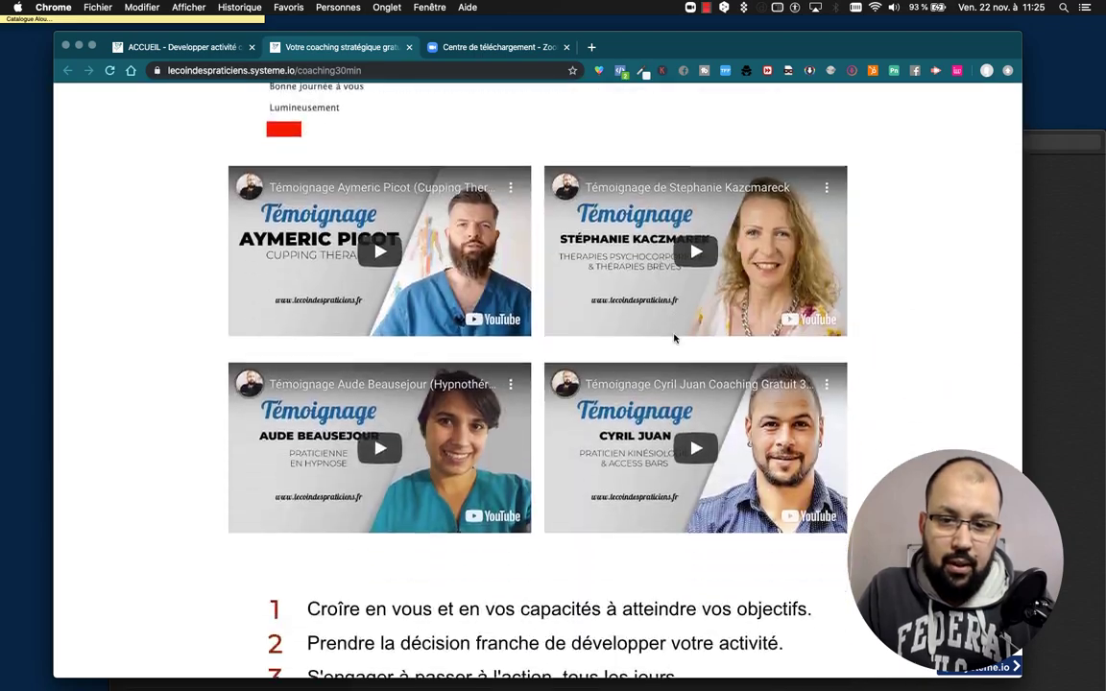
scroll(674, 338, up, 20)
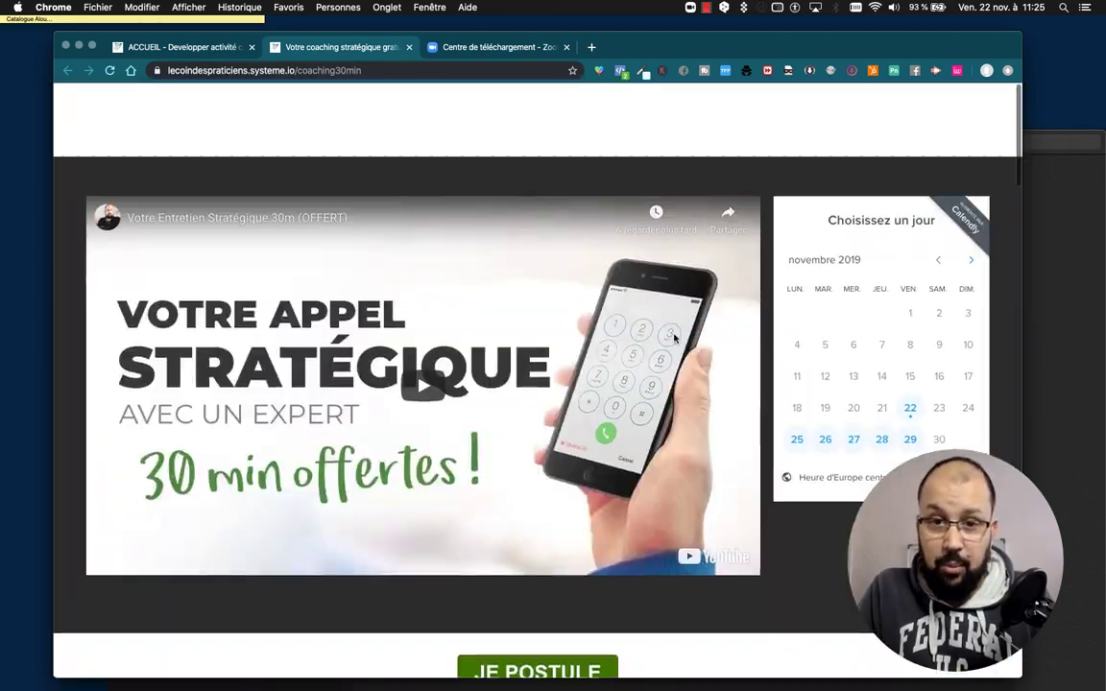
key(super+w)
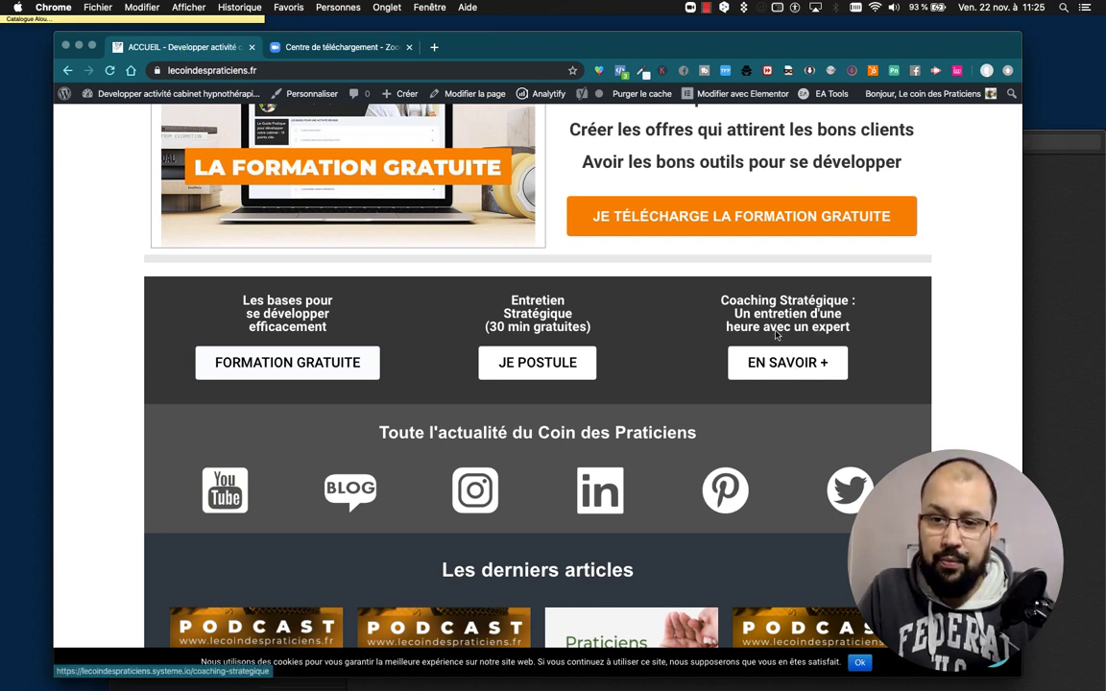
click(755, 368)
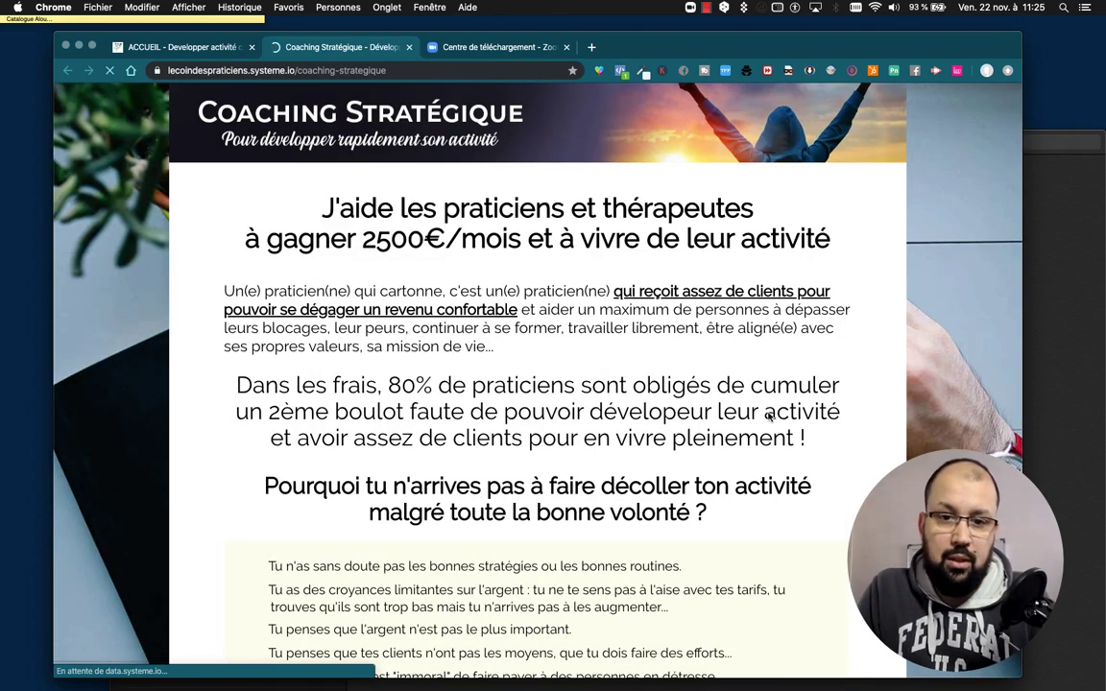
Read down through the Coaching Stratégique offer page in Chrome and back up
scroll(774, 414, down, 10)
scroll(676, 428, down, 15)
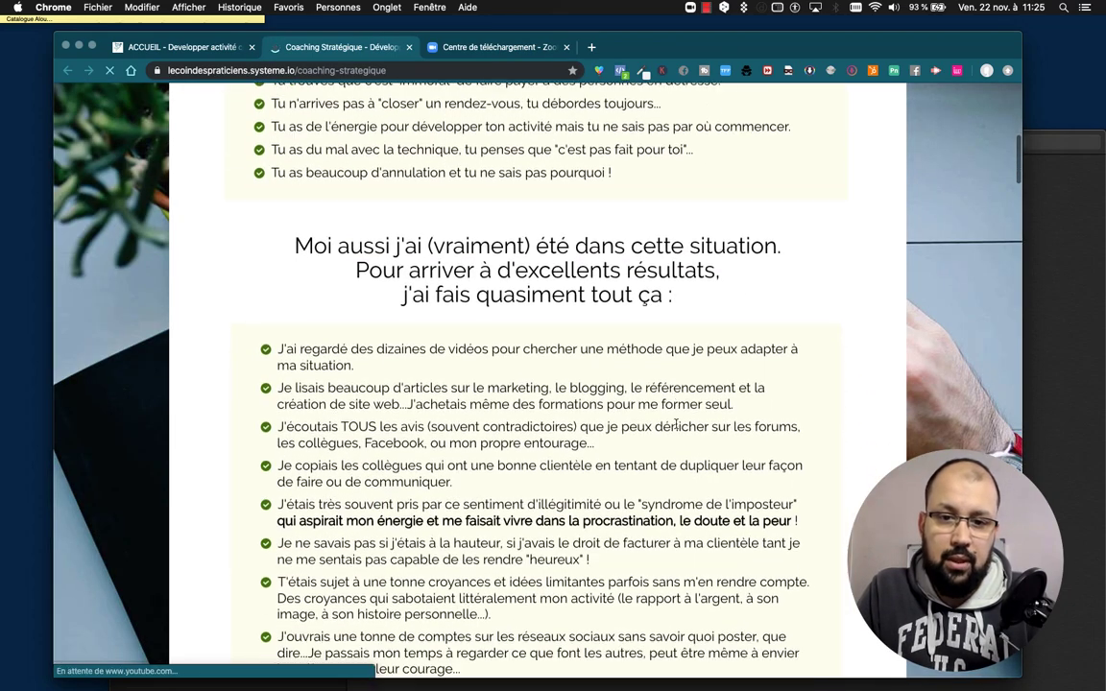
scroll(675, 424, down, 20)
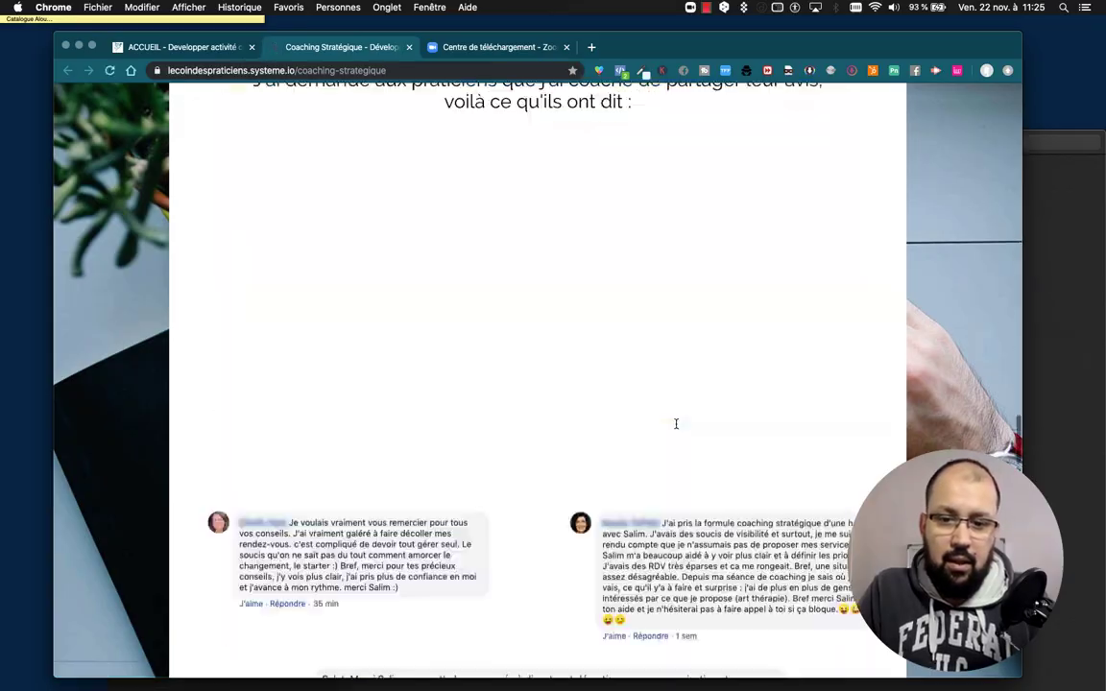
scroll(676, 428, down, 20)
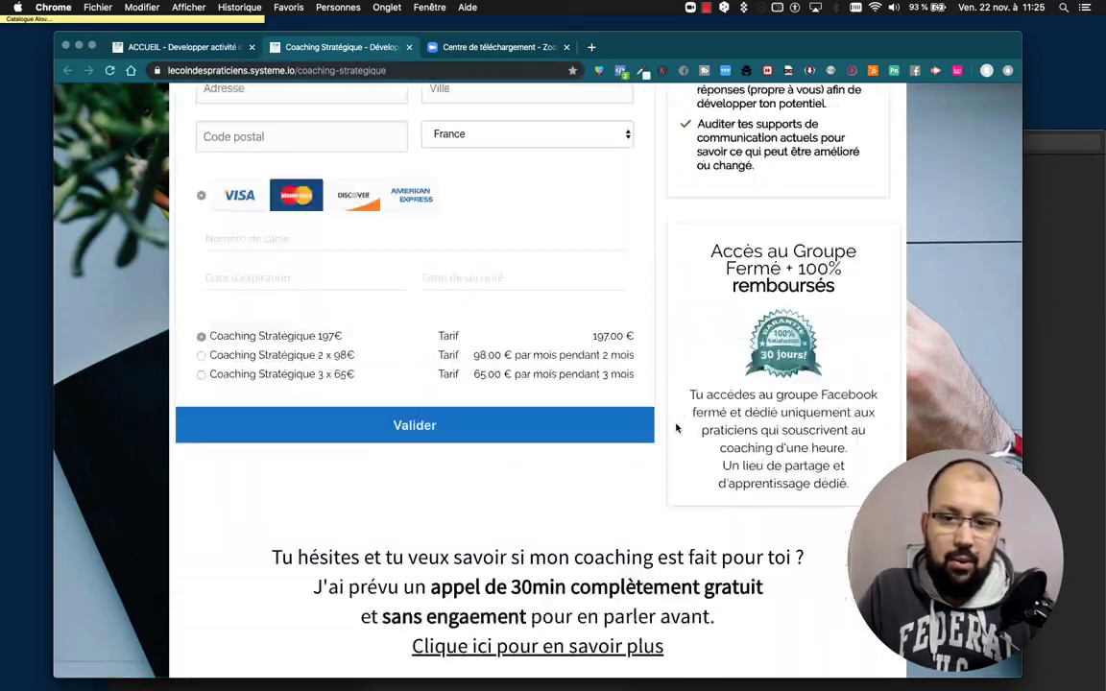
scroll(676, 428, up, 20)
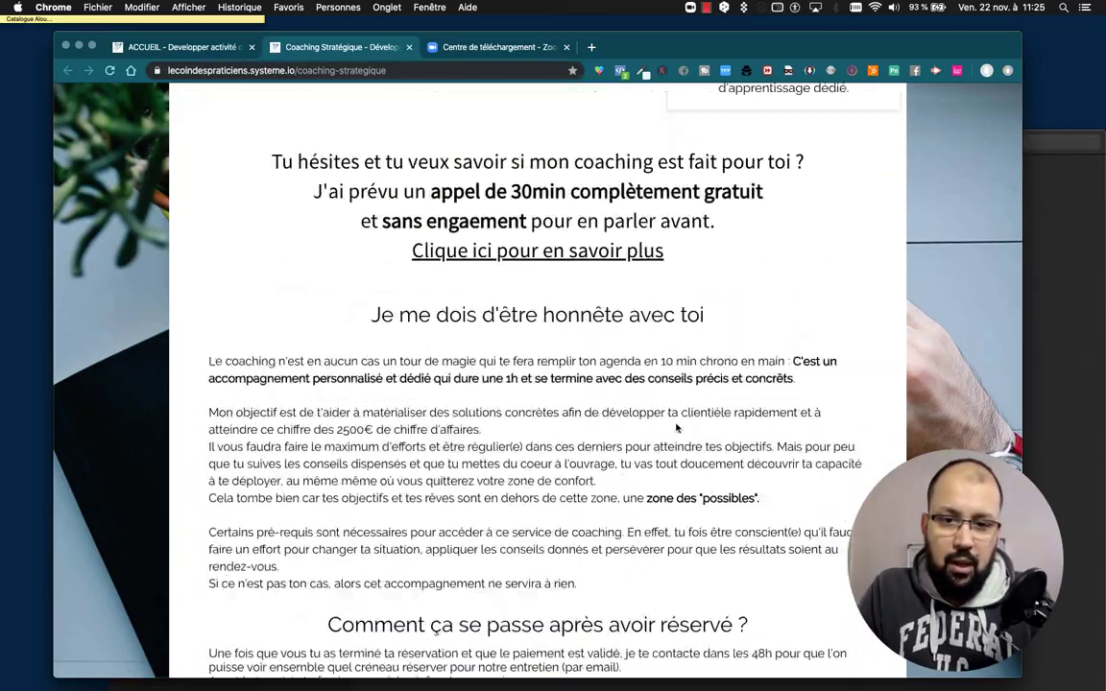
scroll(676, 424, up, 3)
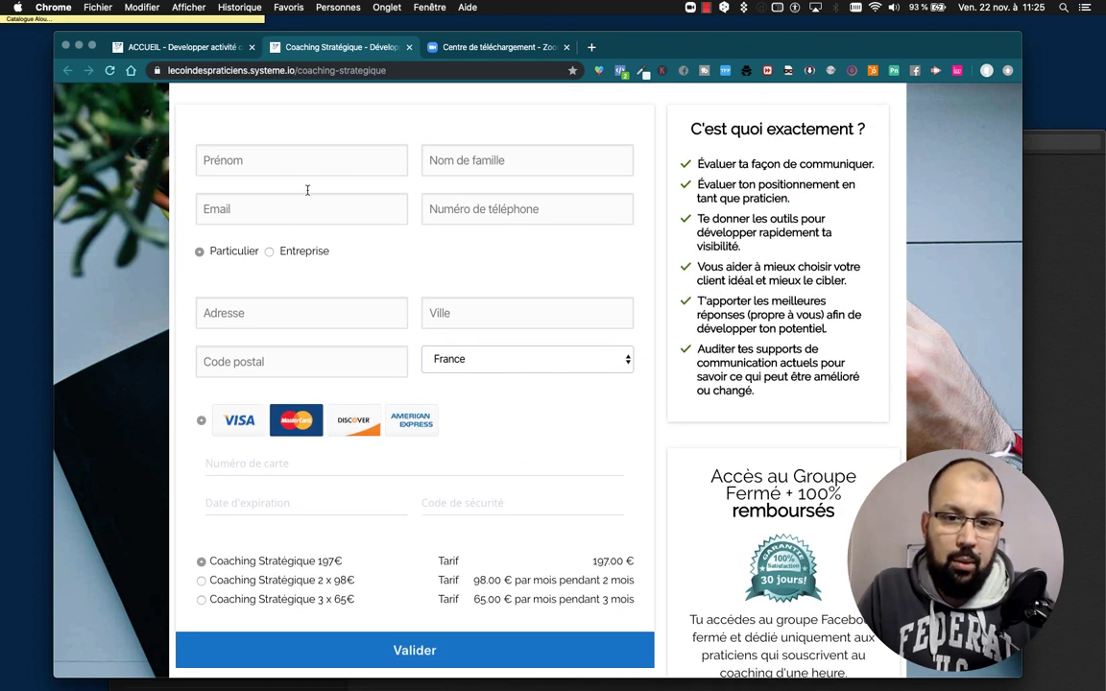
scroll(293, 290, up, 3)
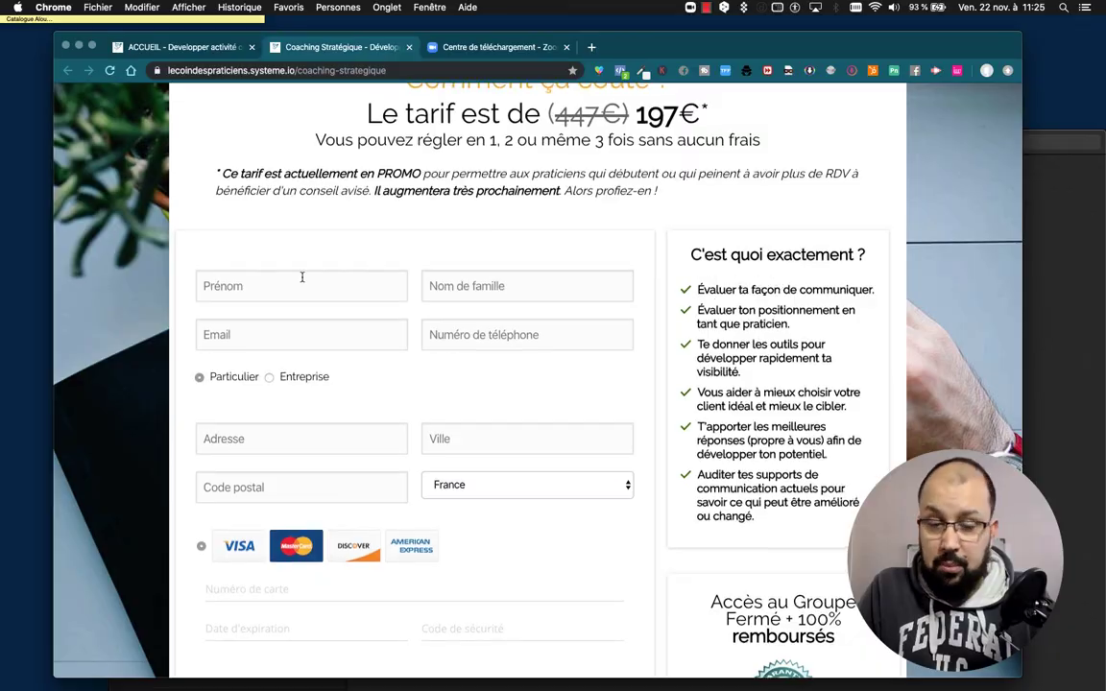
Skim the offer page again, then bring Zoom's Réunions window with Coaching Marie to the front
scroll(302, 276, down, 5)
scroll(301, 277, down, 15)
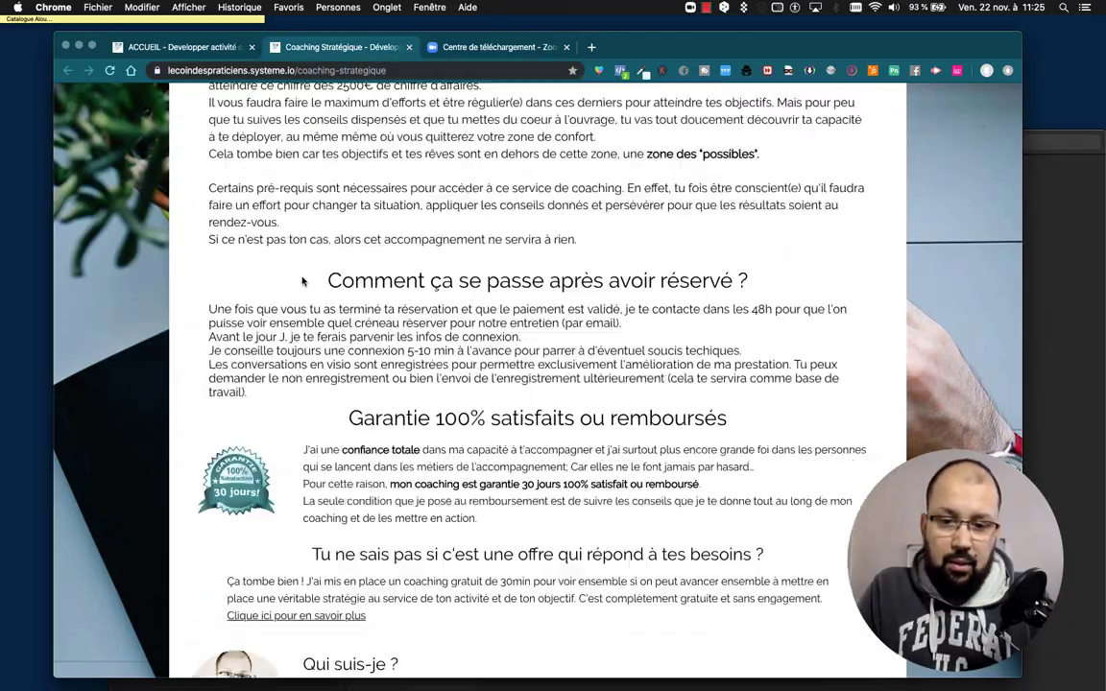
scroll(302, 280, up, 20)
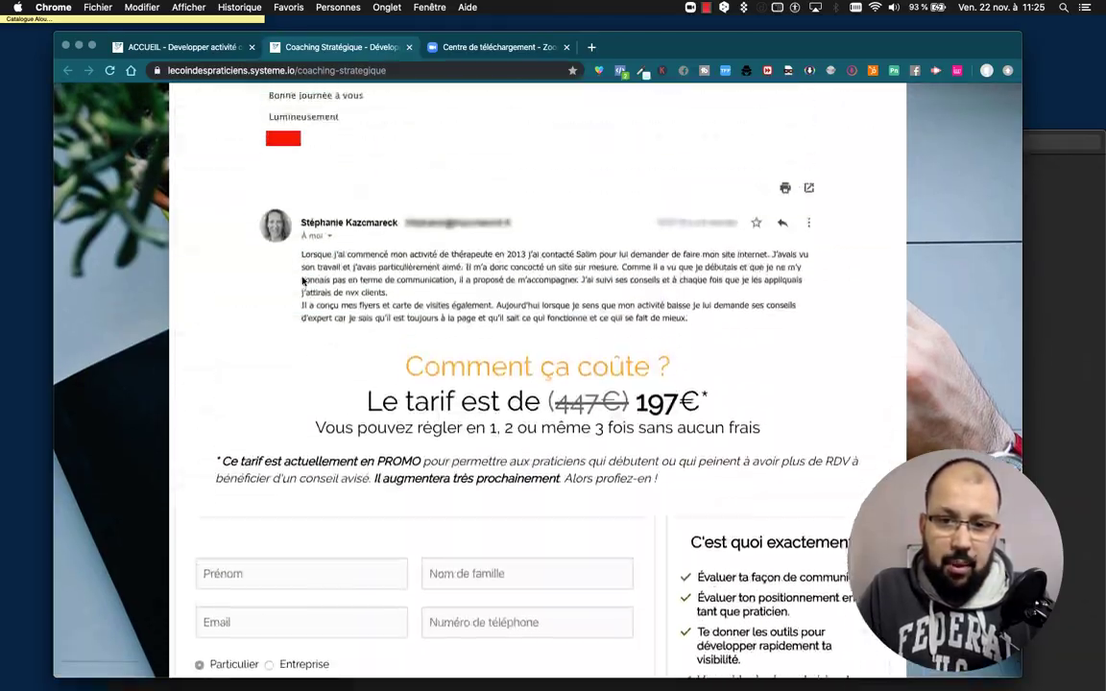
scroll(303, 280, up, 6)
scroll(303, 280, down, 3)
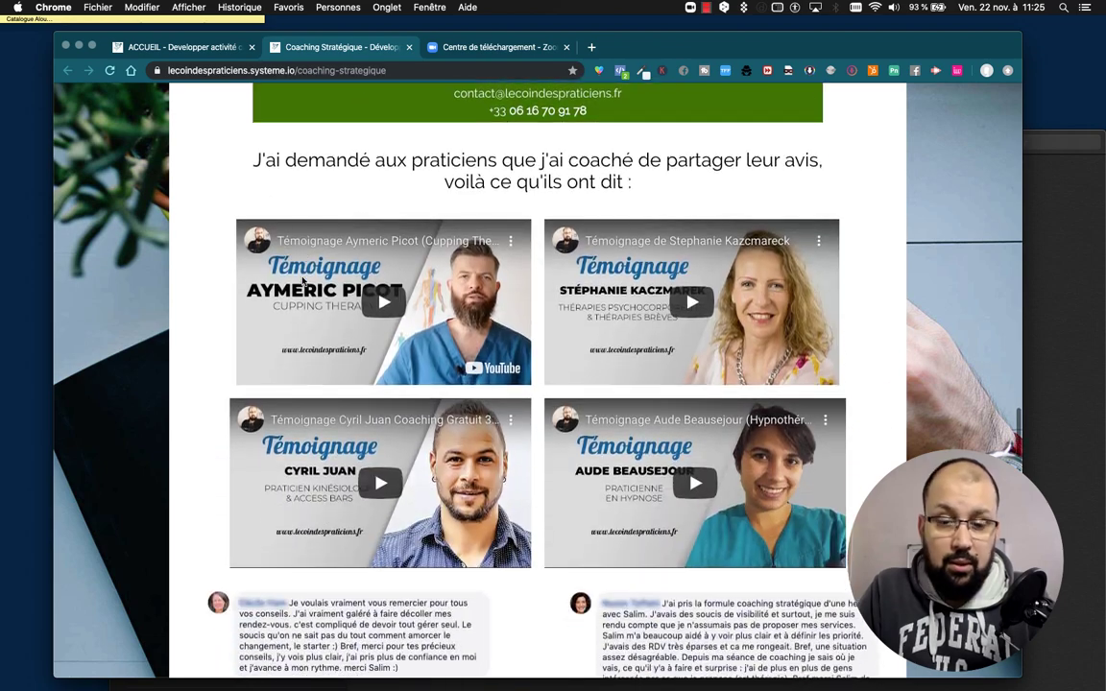
scroll(831, 275, up, 3)
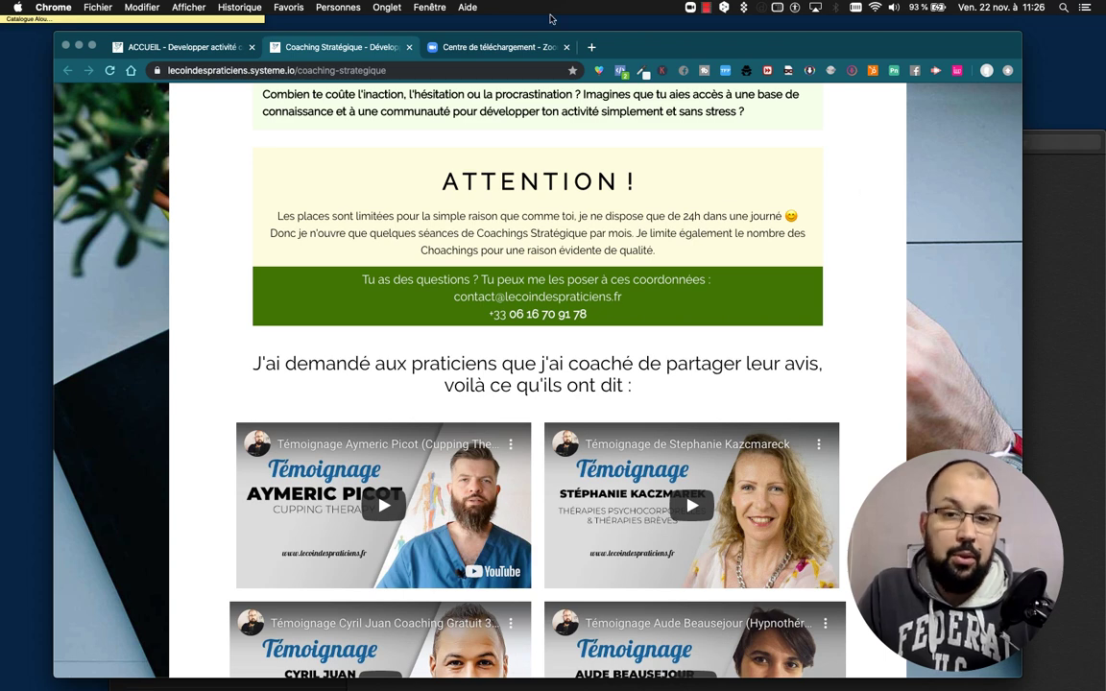
key(super+Tab)
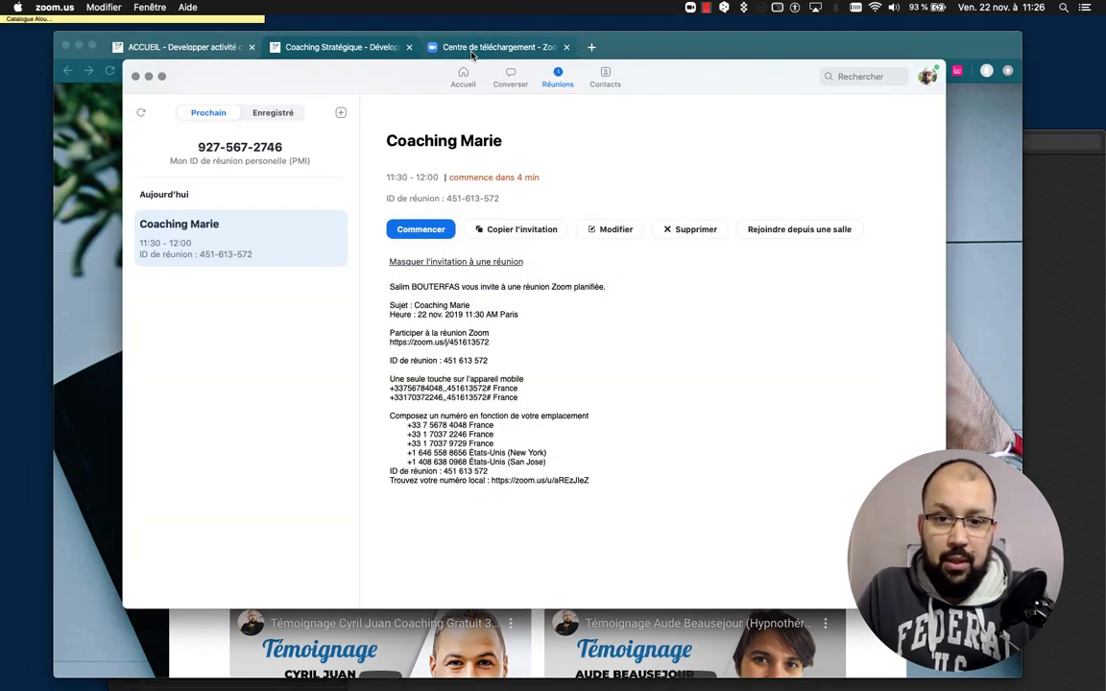